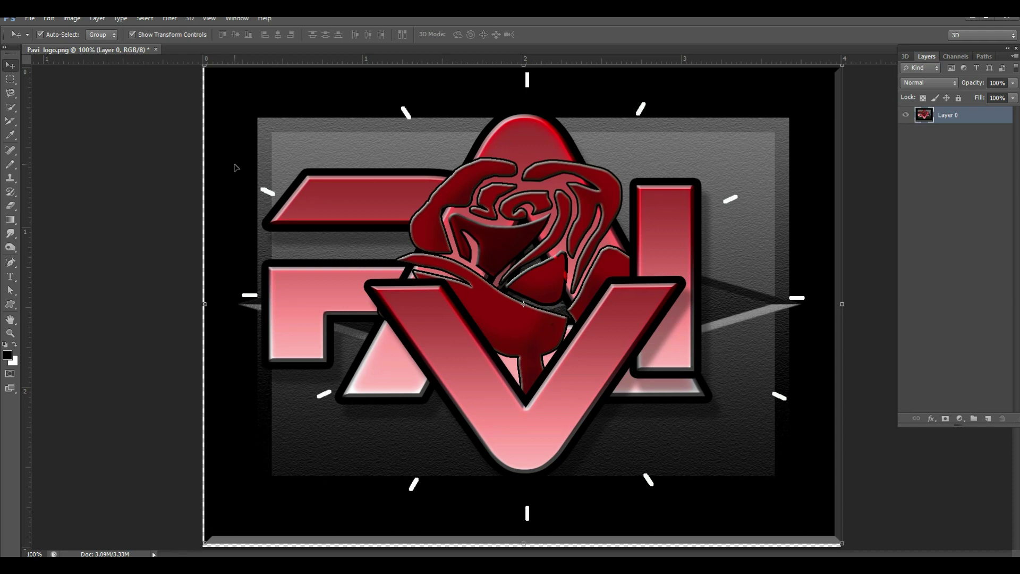
Open the File menu while Pavi logo.png is the open document.
left_click(30, 18)
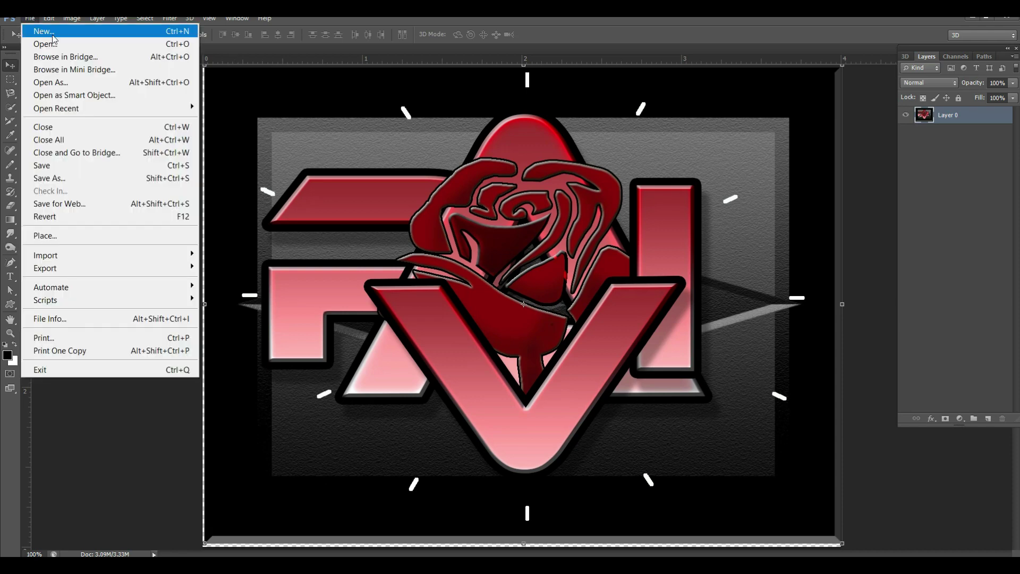
Create a new blank document 500 pixels wide and 500 pixels high.
left_click(53, 32)
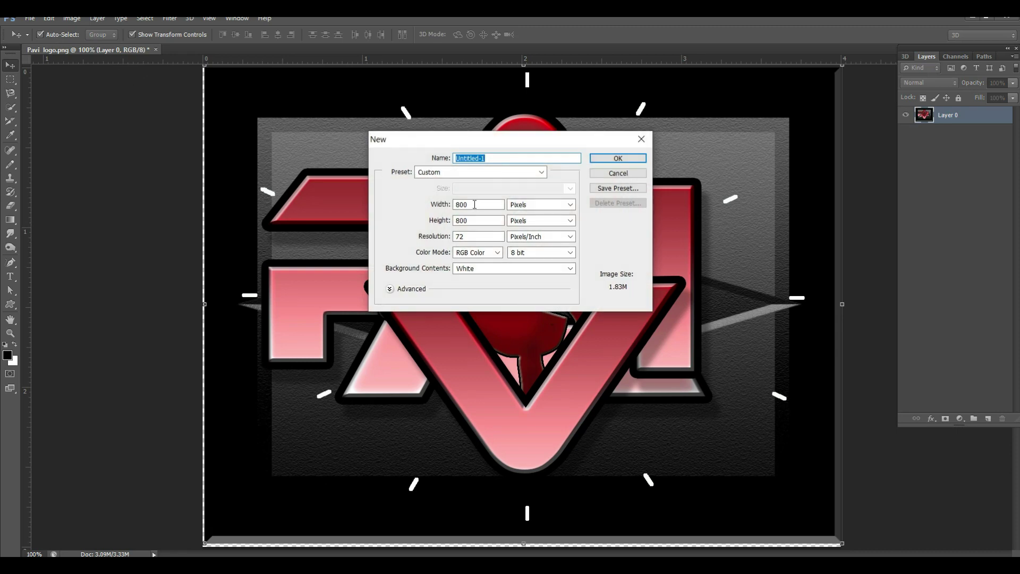
double_click(474, 204)
type("500")
key("Tab")
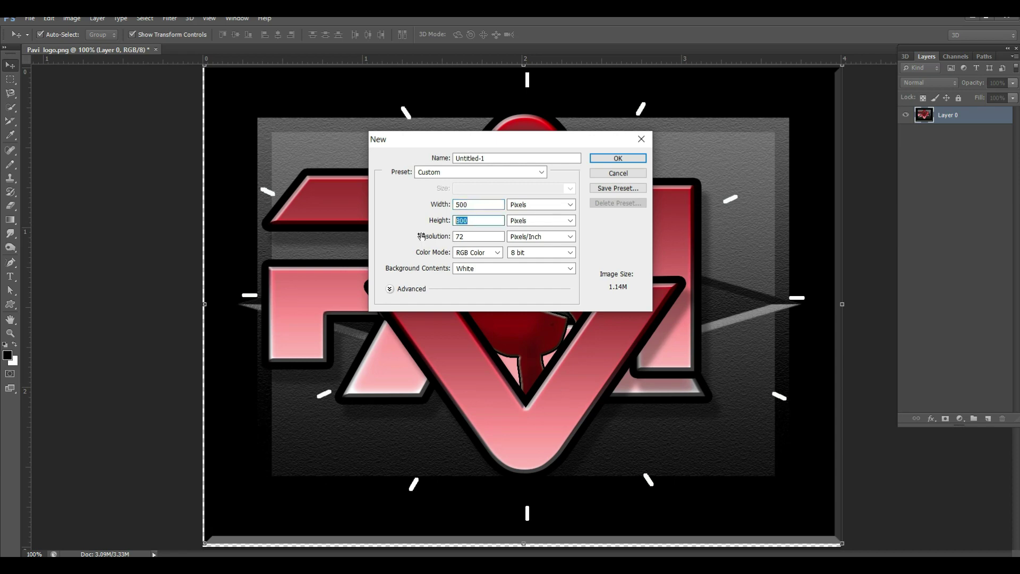
type("500")
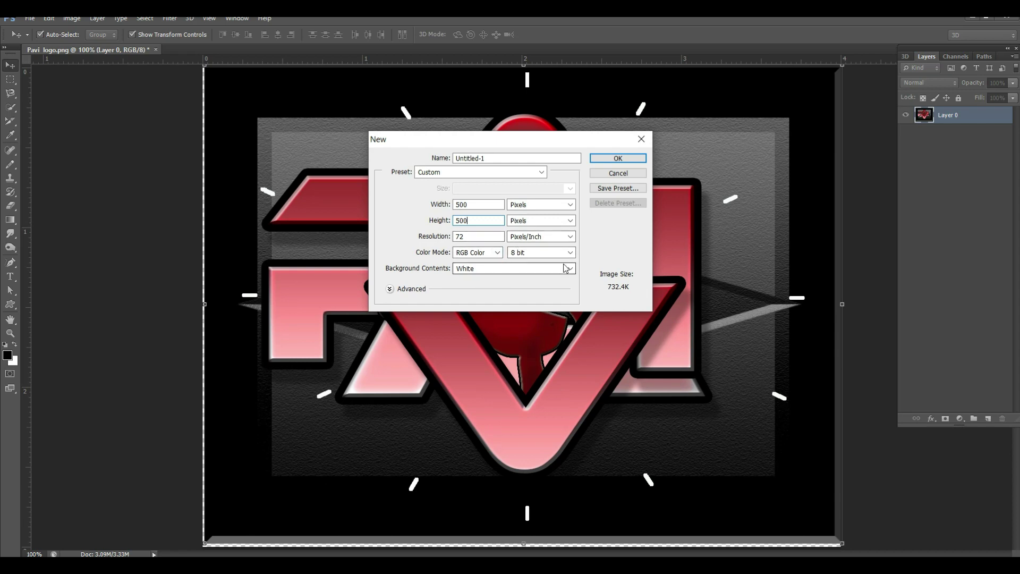
left_click(618, 158)
Close Pavi logo.png without saving its changes.
left_click(156, 50)
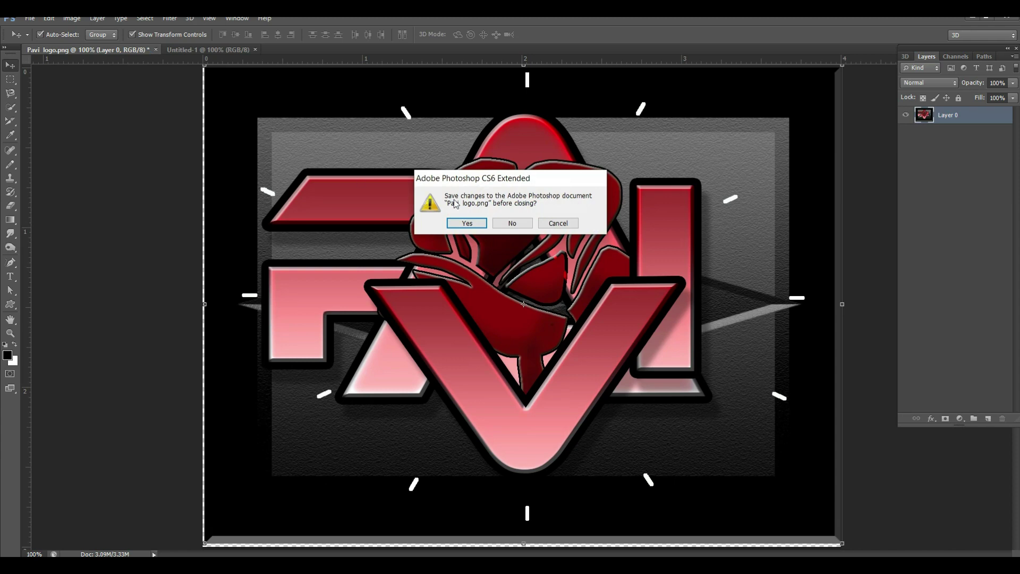
left_click(513, 224)
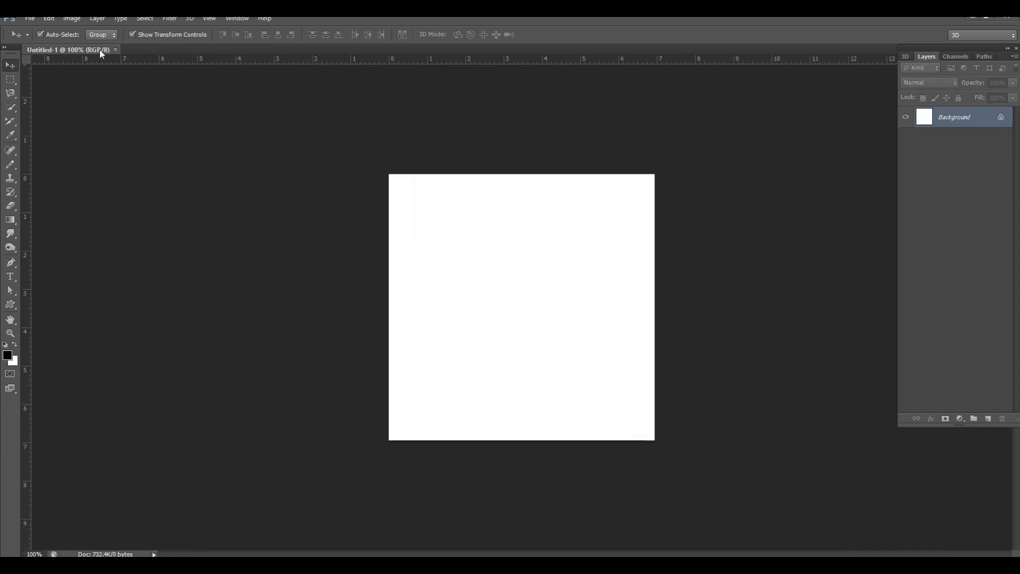
left_click(27, 19)
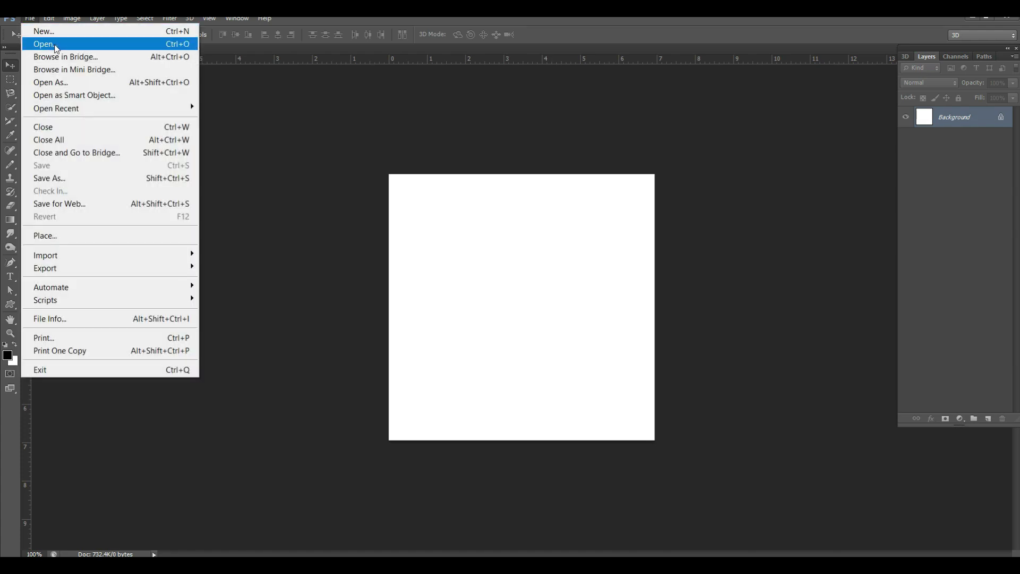
Open every file in the war > layer practicle folder at once.
left_click(56, 46)
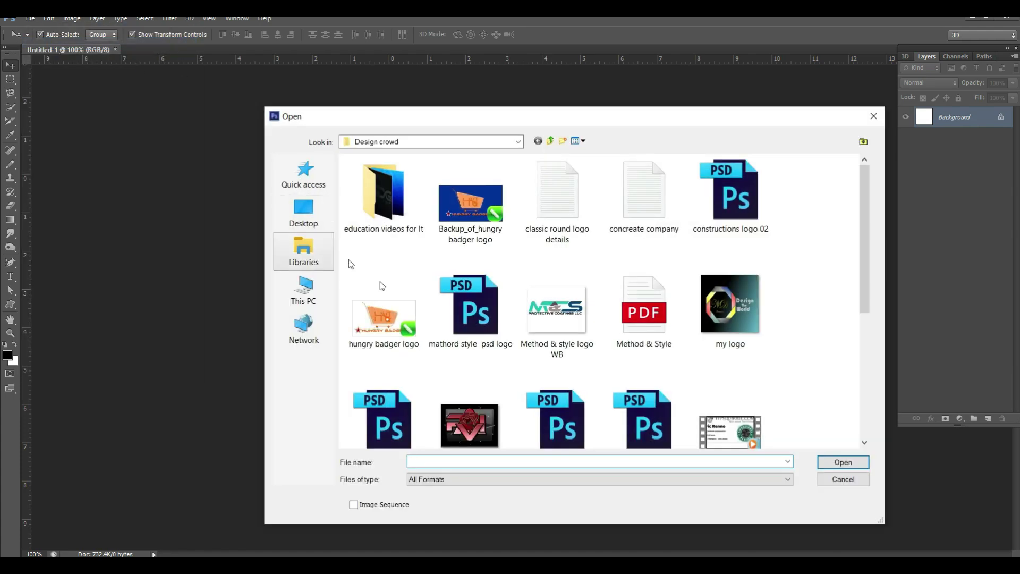
left_click(550, 141)
double_click(727, 183)
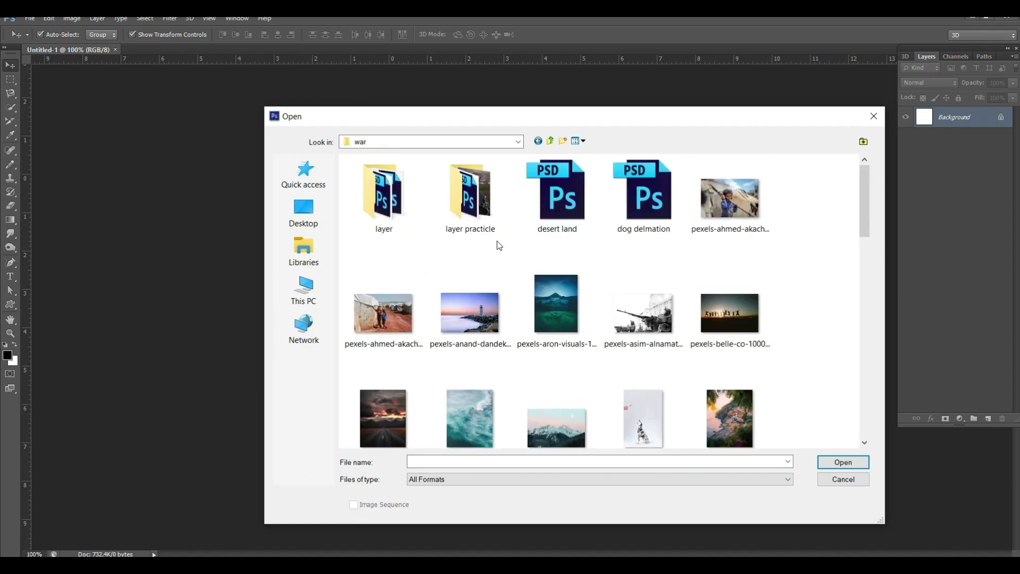
double_click(472, 221)
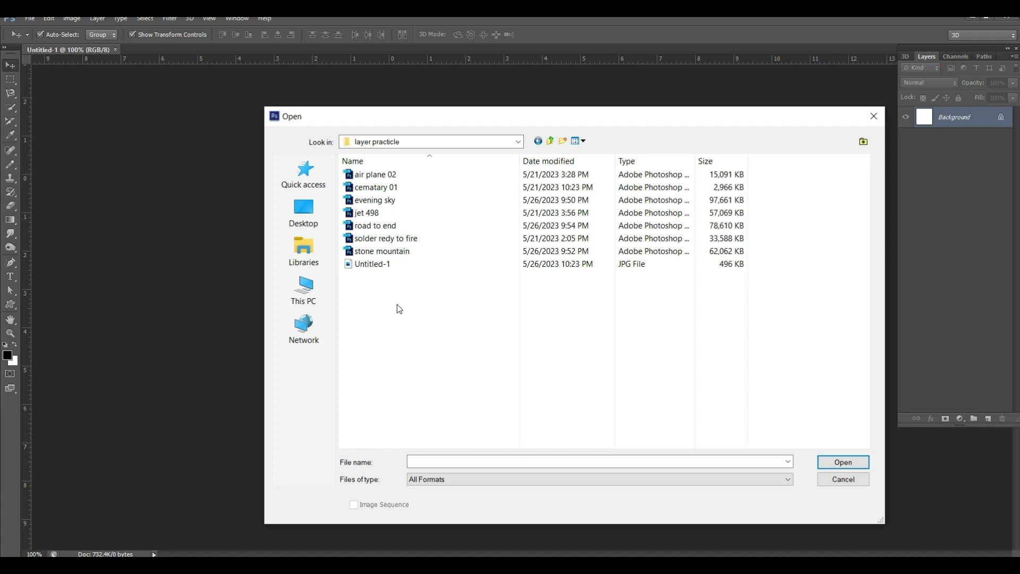
left_click_drag(397, 304, 410, 167)
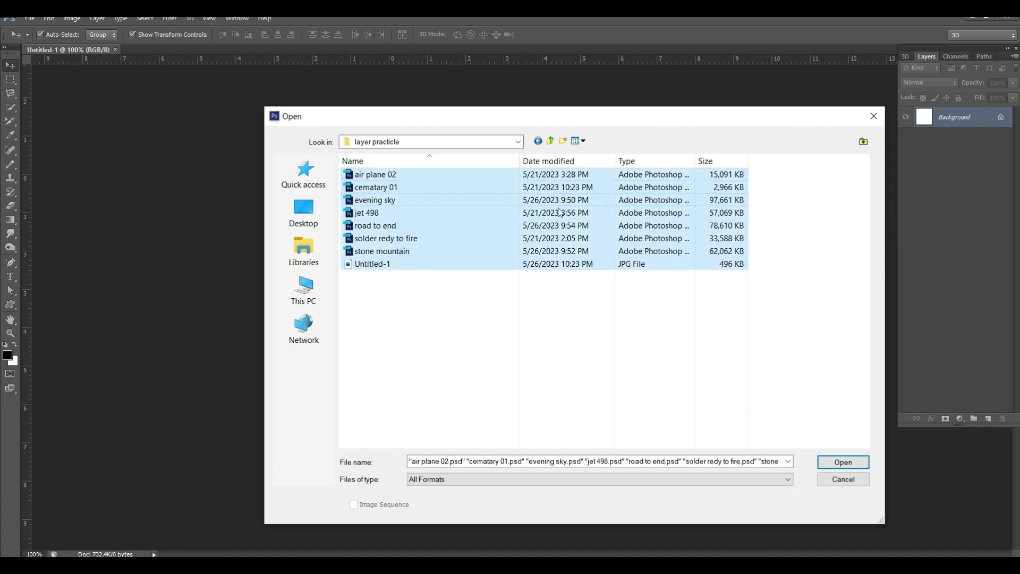
left_click(845, 462)
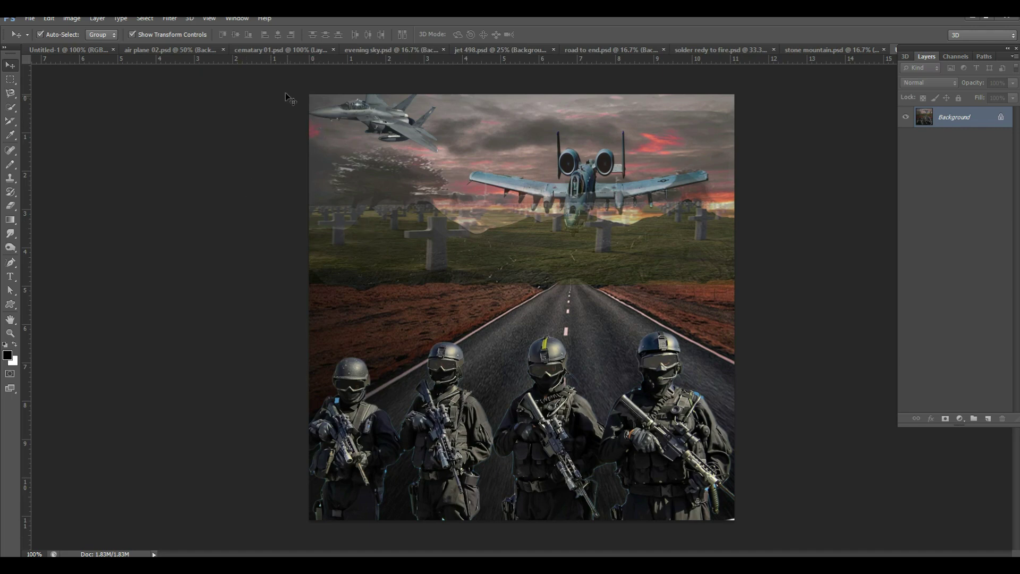
Float all documents in their own windows using Window > Arrange.
left_click(233, 20)
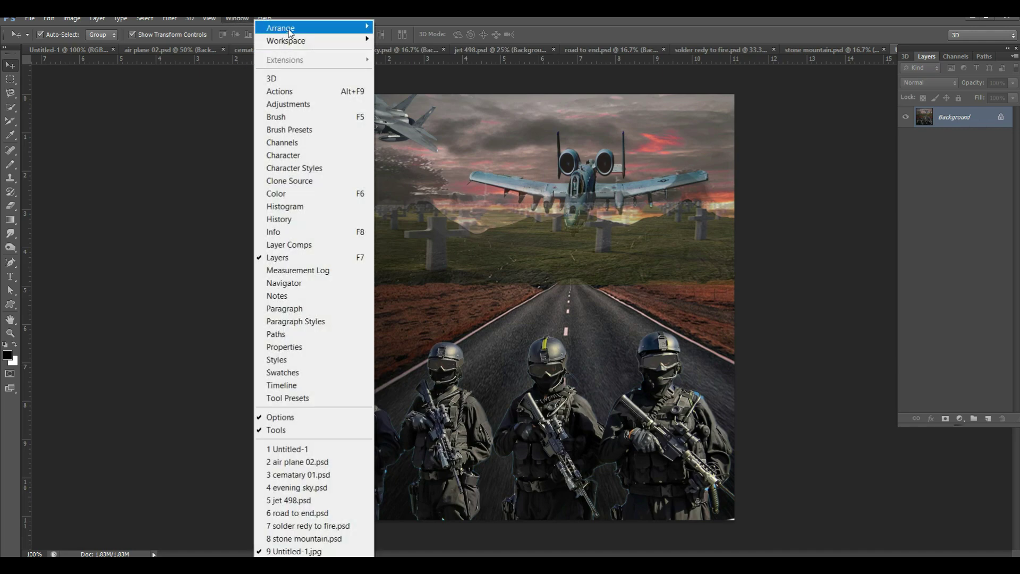
mouse_move(318, 29)
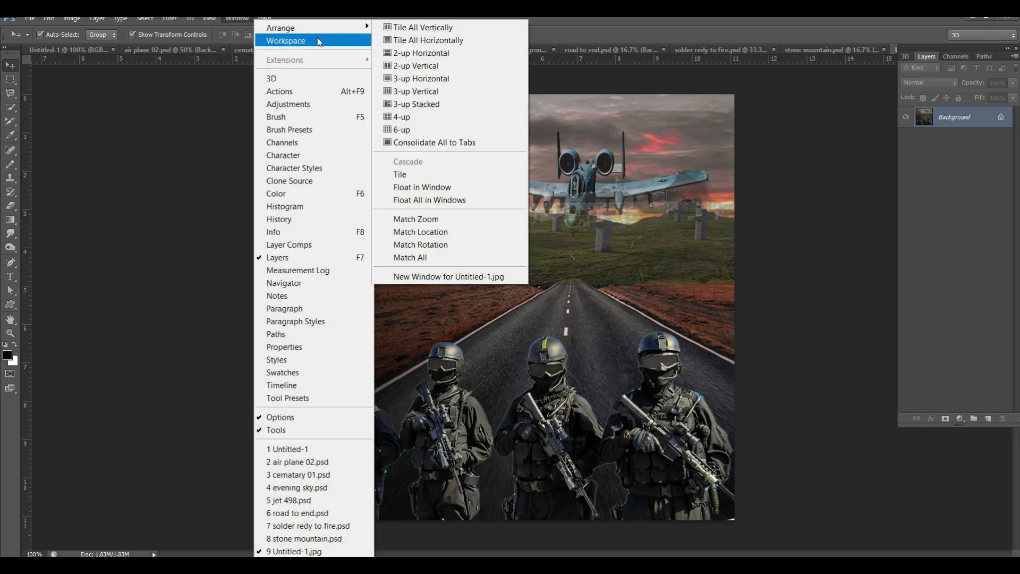
left_click(439, 202)
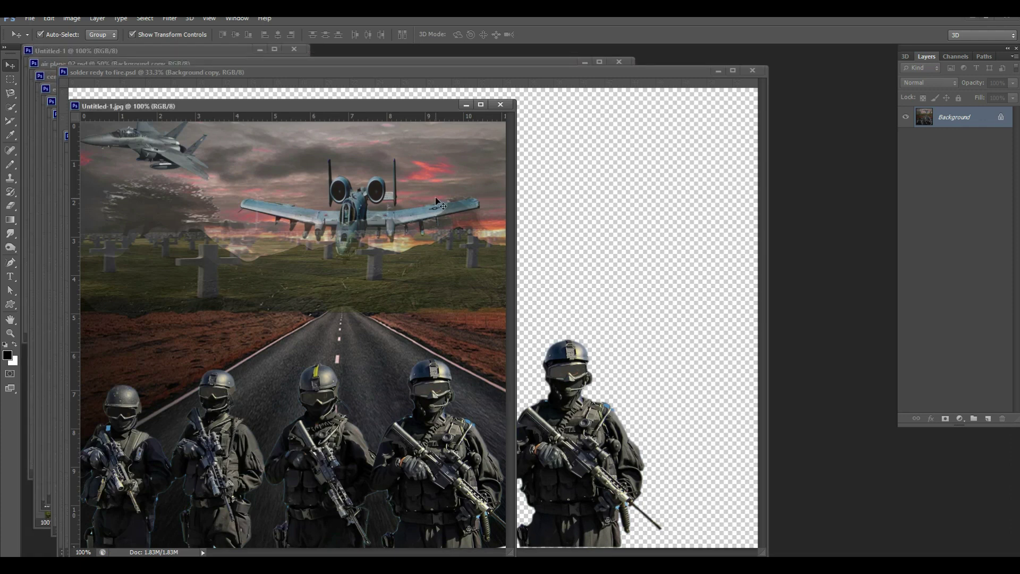
Minimize the composite, mountain, soldiers, road, jet, sky, cemetery and airplane windows.
left_click(465, 107)
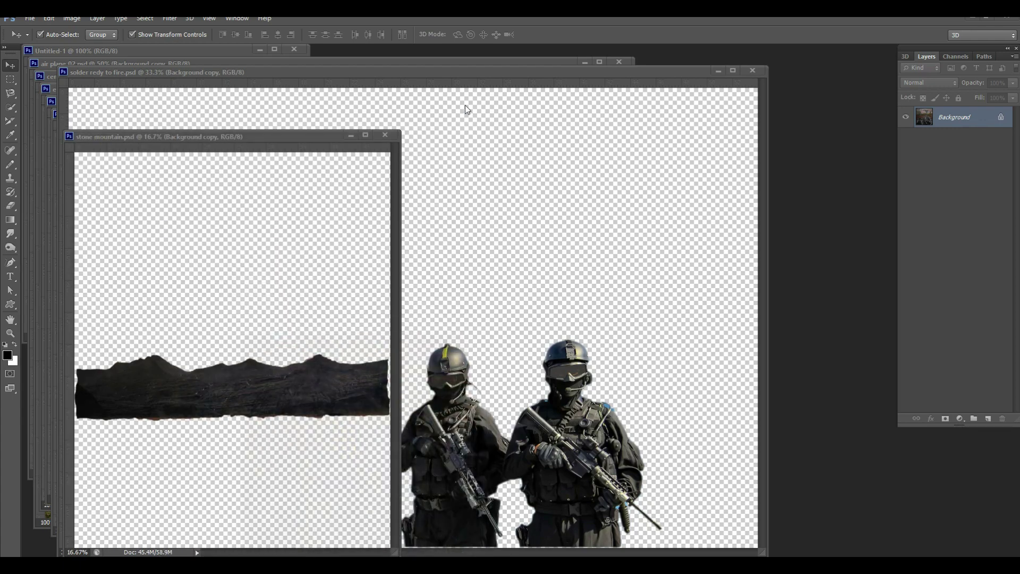
left_click(350, 136)
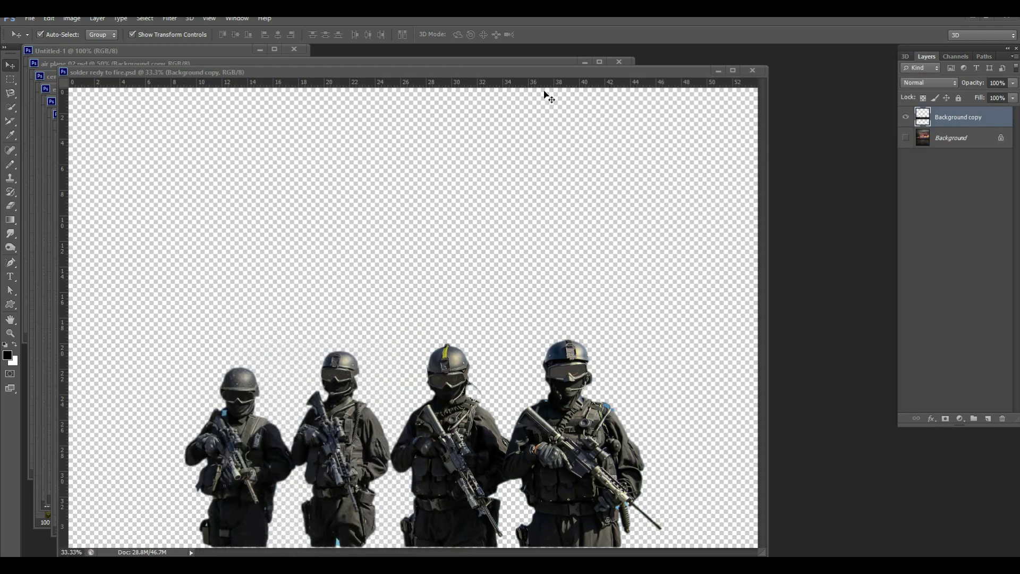
left_click(718, 70)
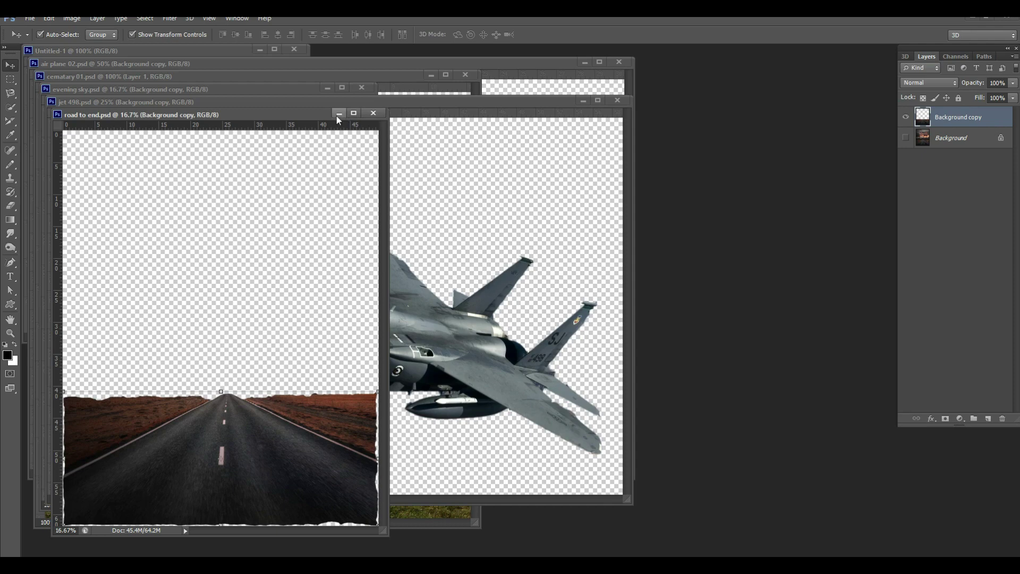
left_click(336, 114)
left_click(583, 100)
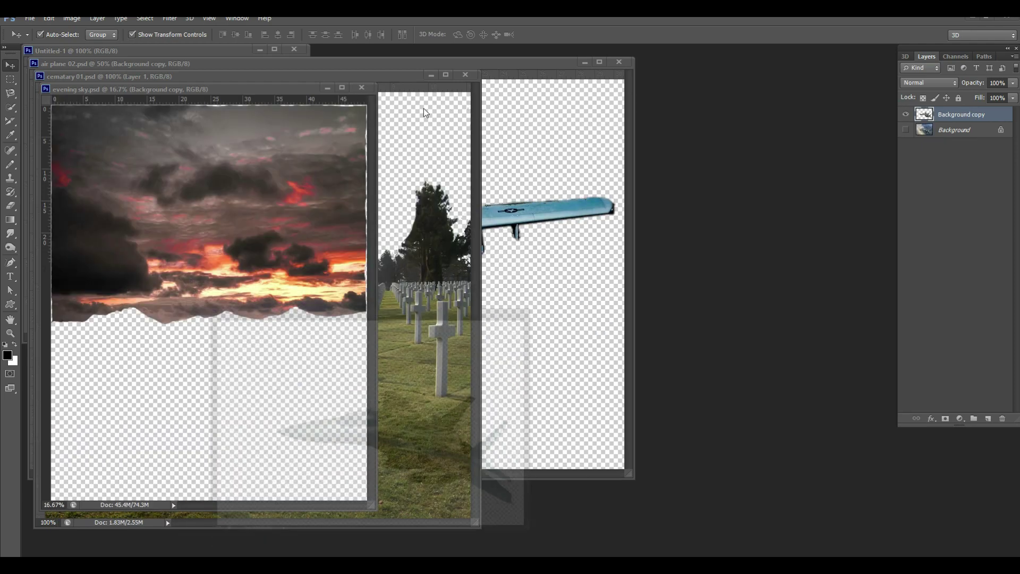
left_click(326, 87)
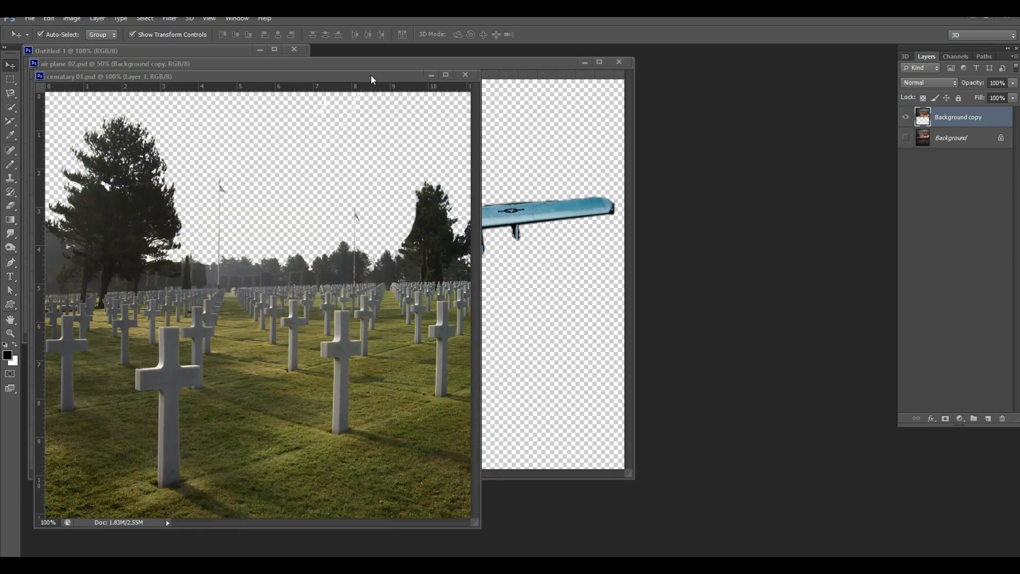
left_click(430, 75)
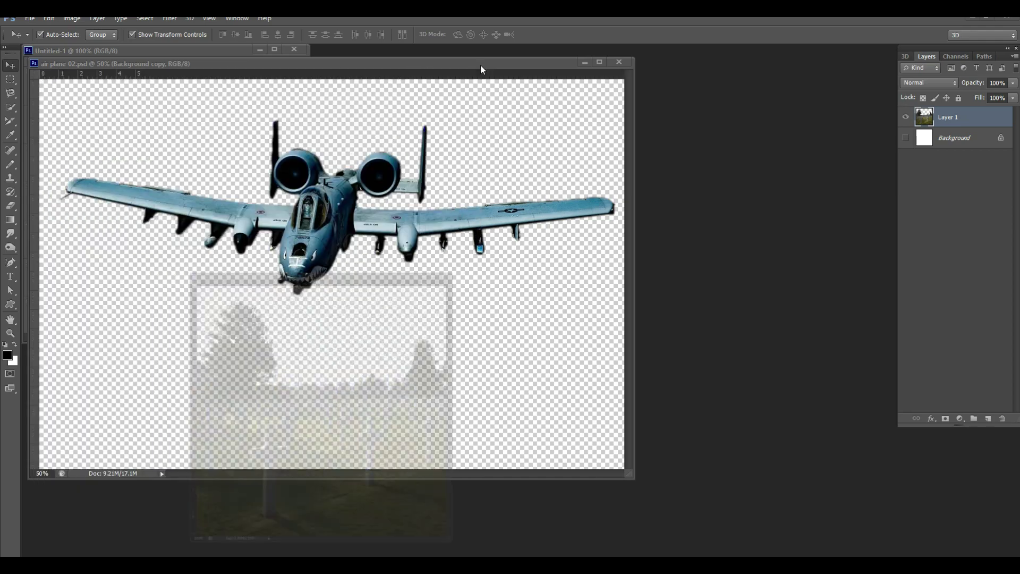
left_click(584, 62)
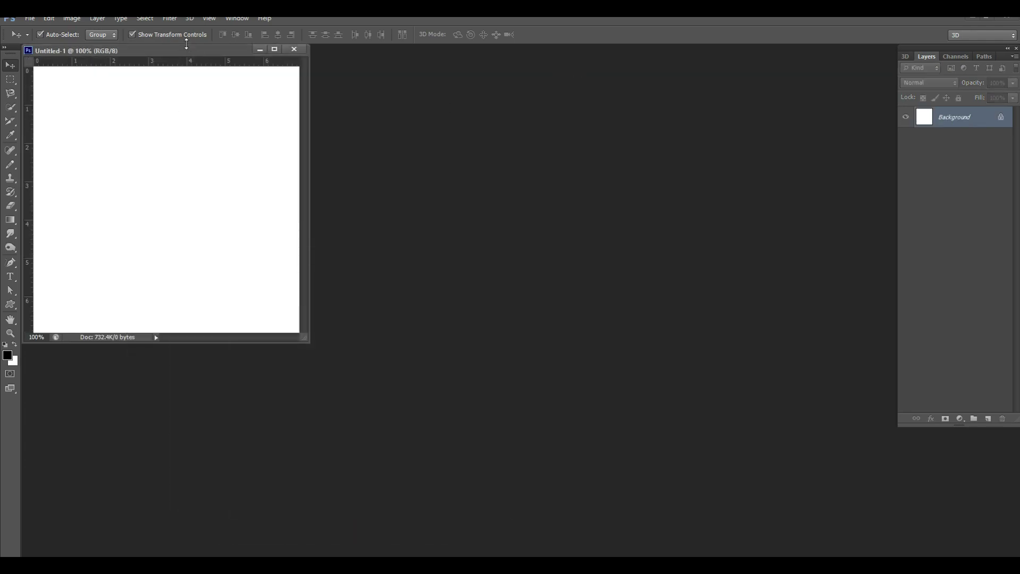
left_click_drag(187, 53, 409, 50)
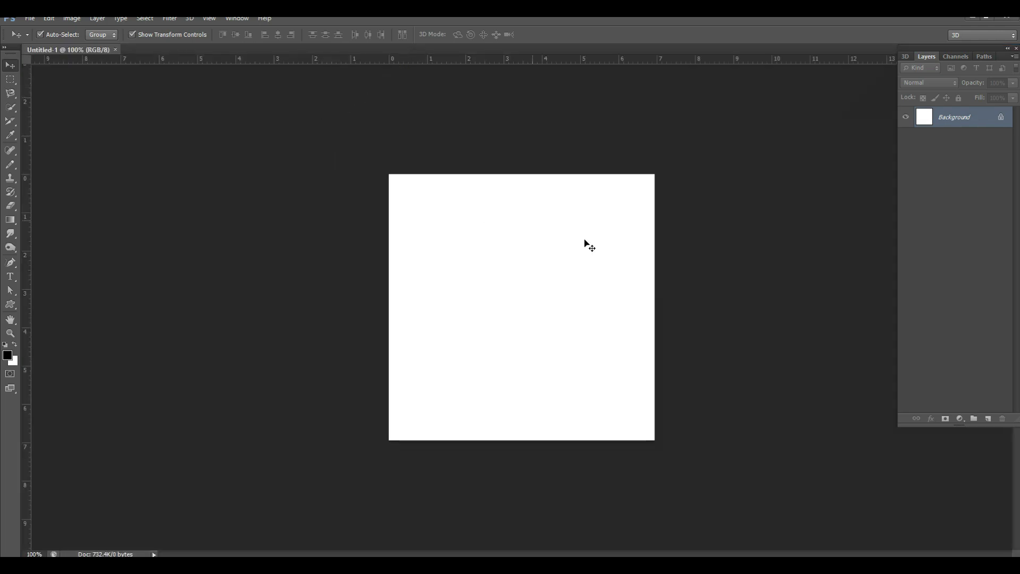
scroll(564, 259, "up", 2)
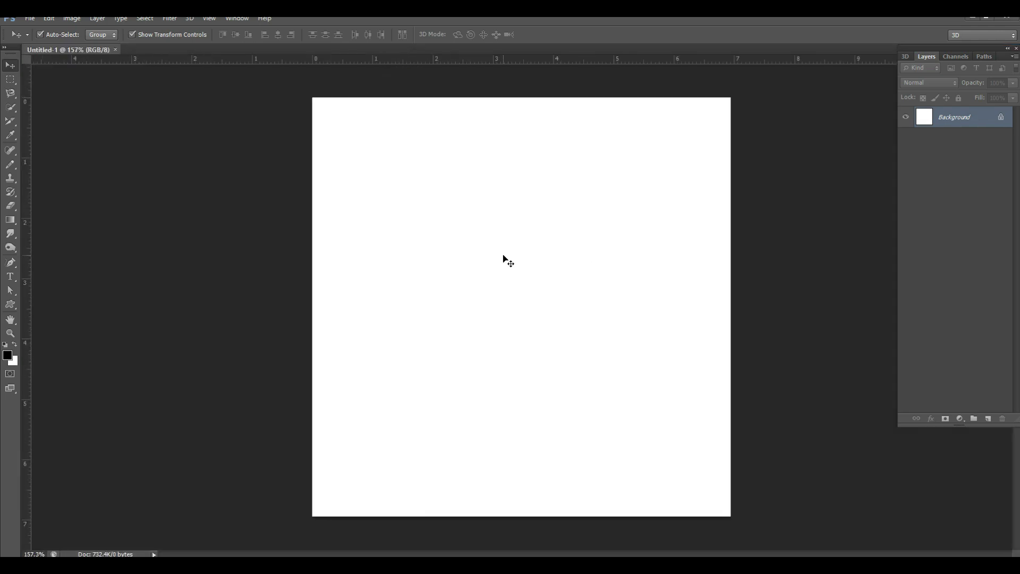
scroll(505, 259, "down", 1)
scroll(505, 258, "up", 2)
scroll(505, 255, "down", 3)
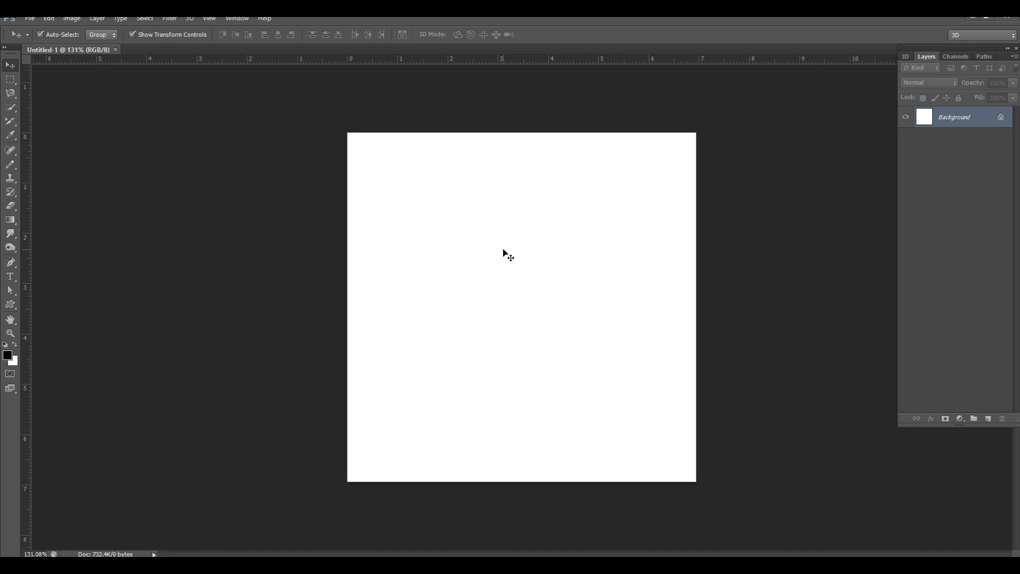
scroll(504, 248, "up", 1)
scroll(504, 248, "down", 1)
scroll(503, 248, "up", 2)
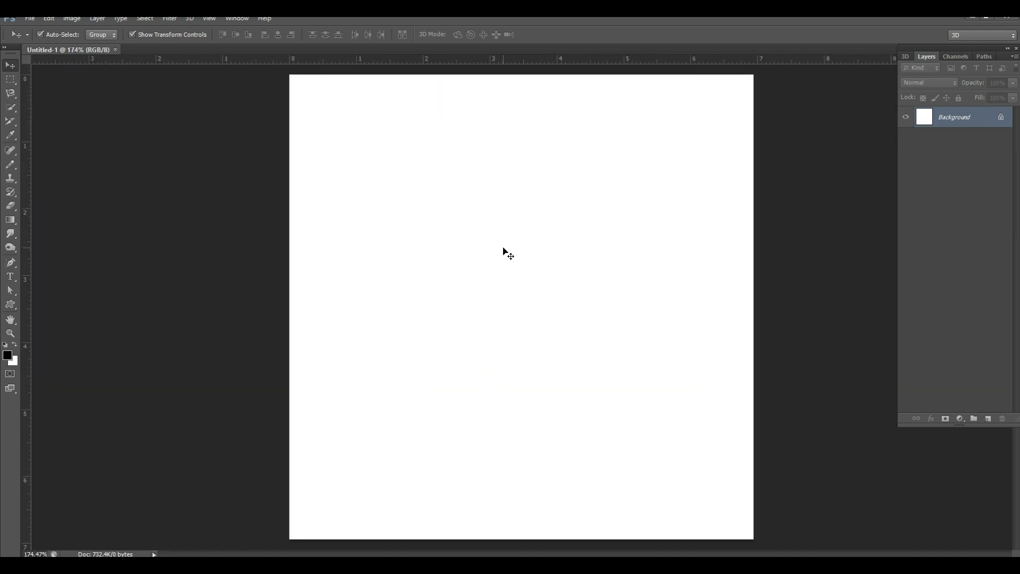
scroll(503, 248, "down", 3)
scroll(504, 248, "up", 2)
scroll(504, 248, "down", 3)
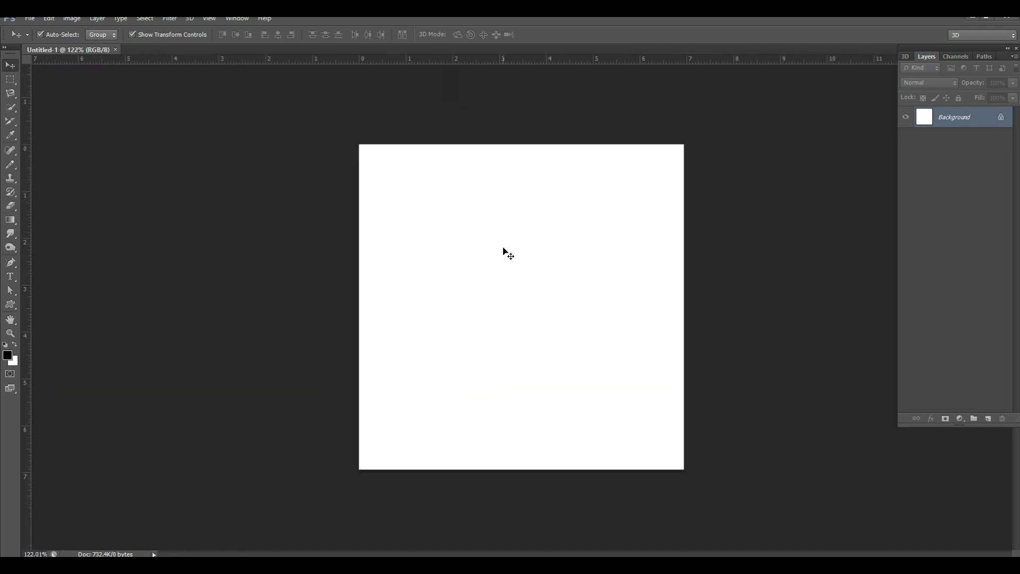
scroll(504, 248, "up", 2)
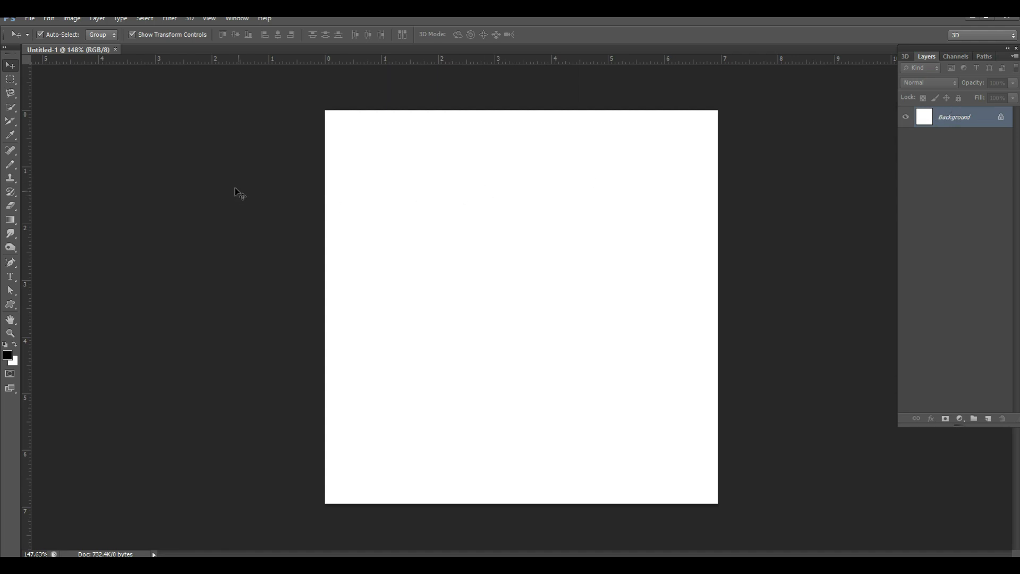
scroll(412, 211, "down", 2)
scroll(408, 207, "up", 2)
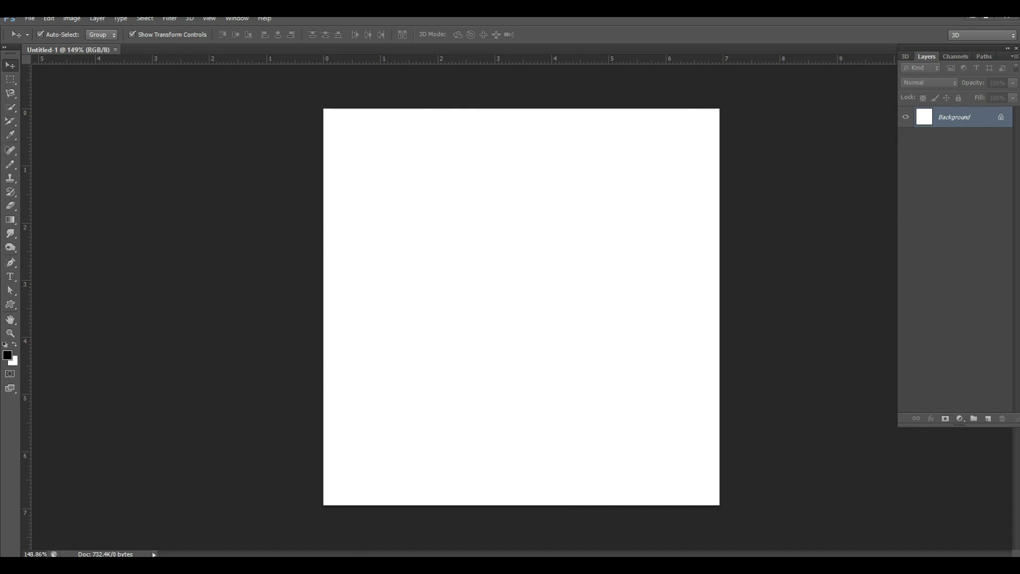
mouse_move(91, 571)
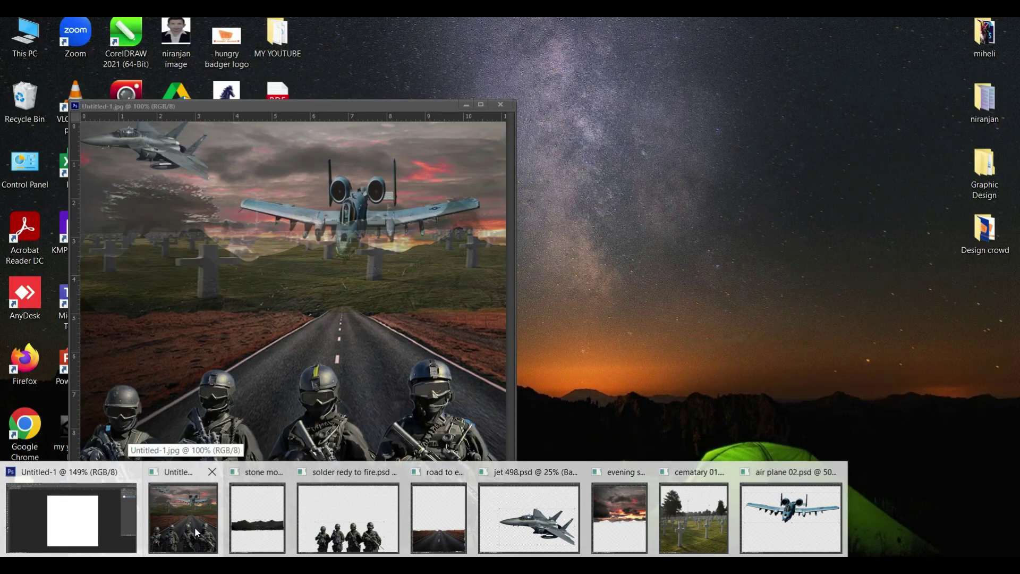
Dock the Untitled-1.jpg reference composite as a tab beside the blank Untitled-1 canvas.
left_click(196, 532)
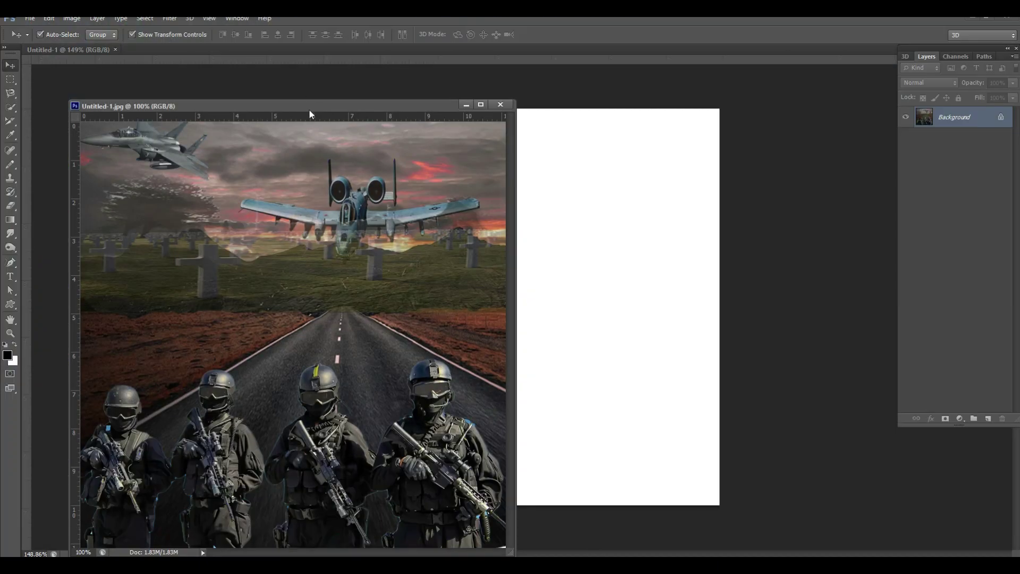
left_click_drag(310, 111, 434, 54)
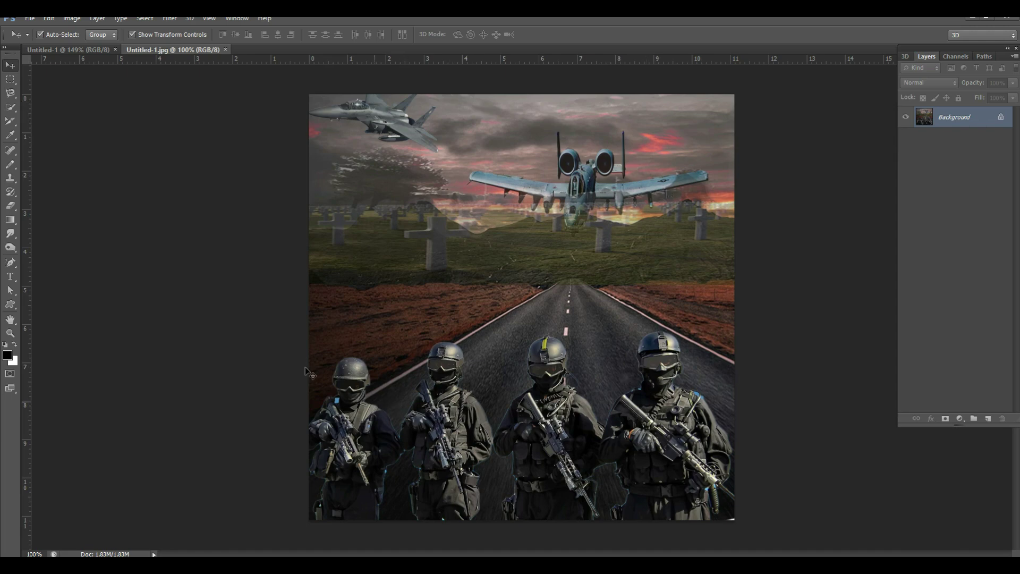
left_click(64, 49)
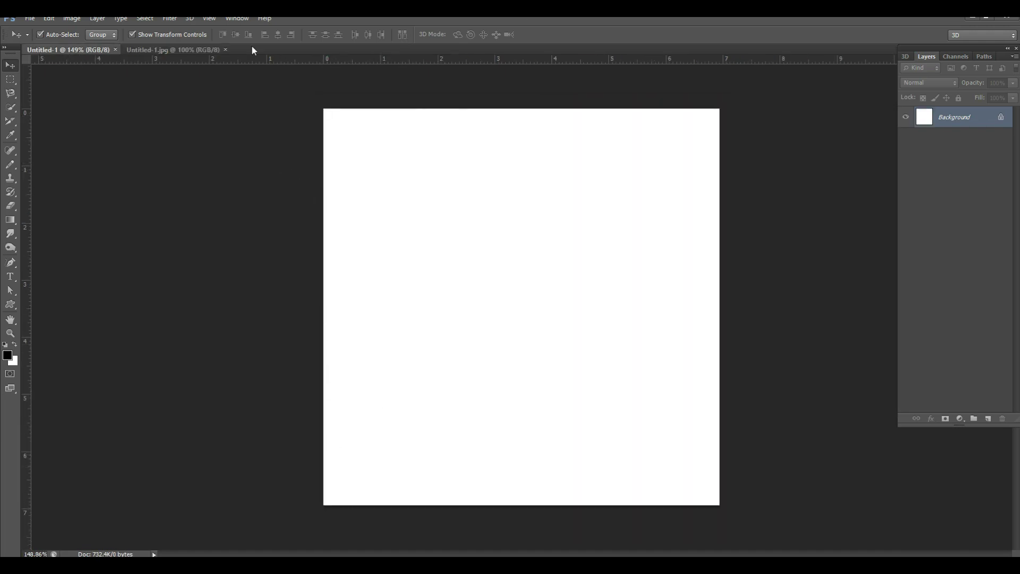
left_click(180, 49)
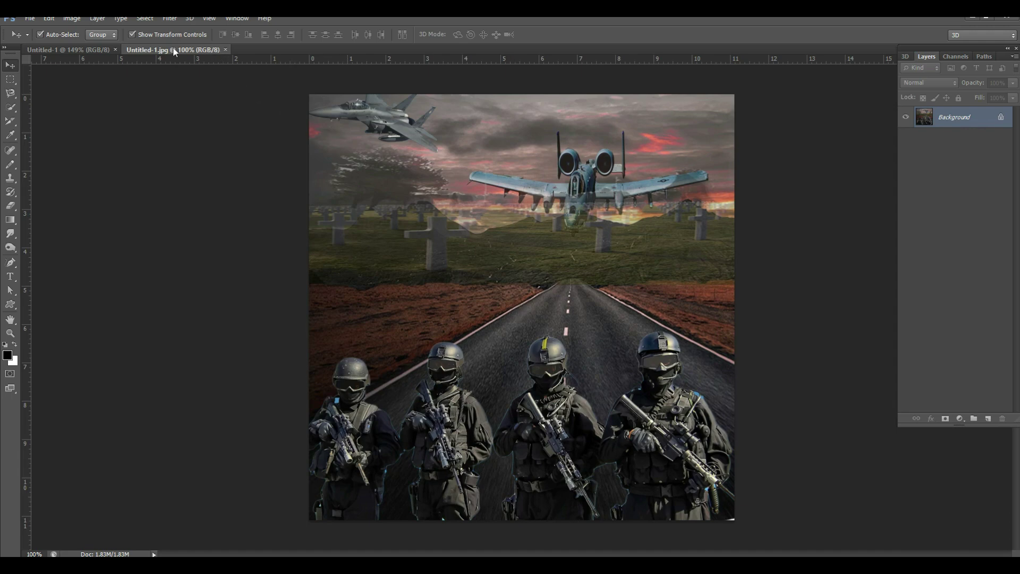
left_click(78, 50)
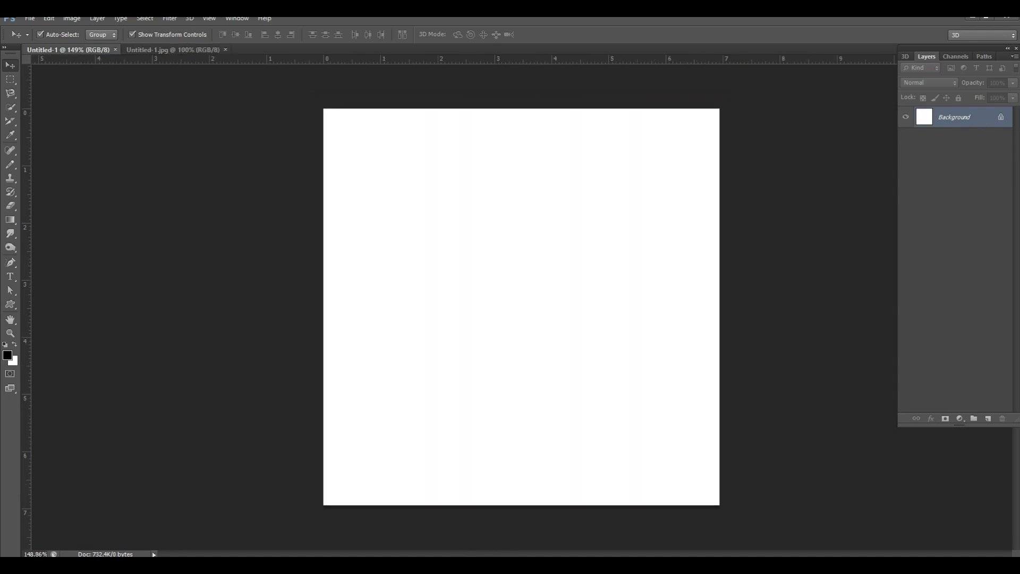
Bring up stone mountain.psd and copy its mountain layer into Untitled-1.
mouse_move(405, 566)
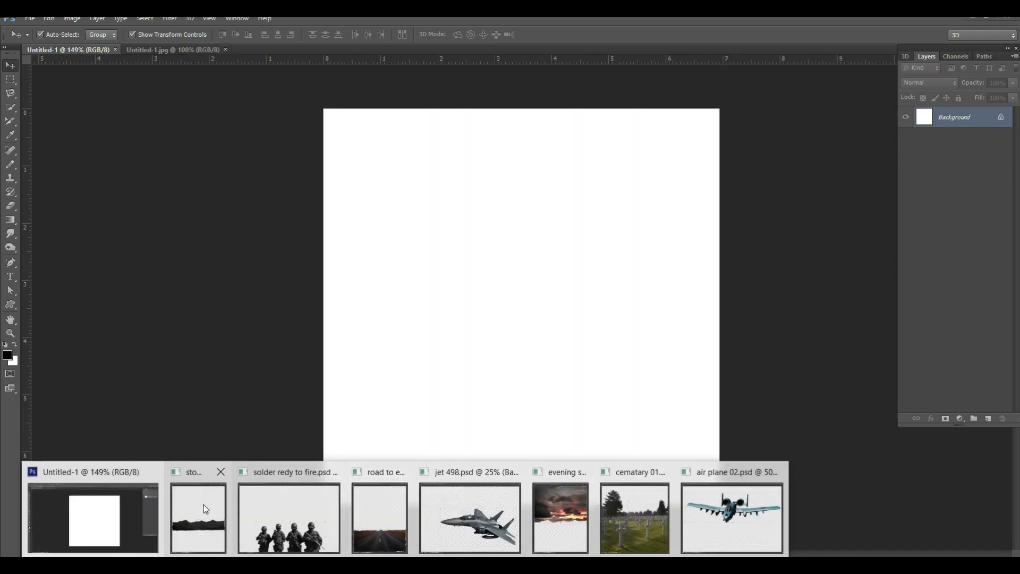
mouse_move(205, 525)
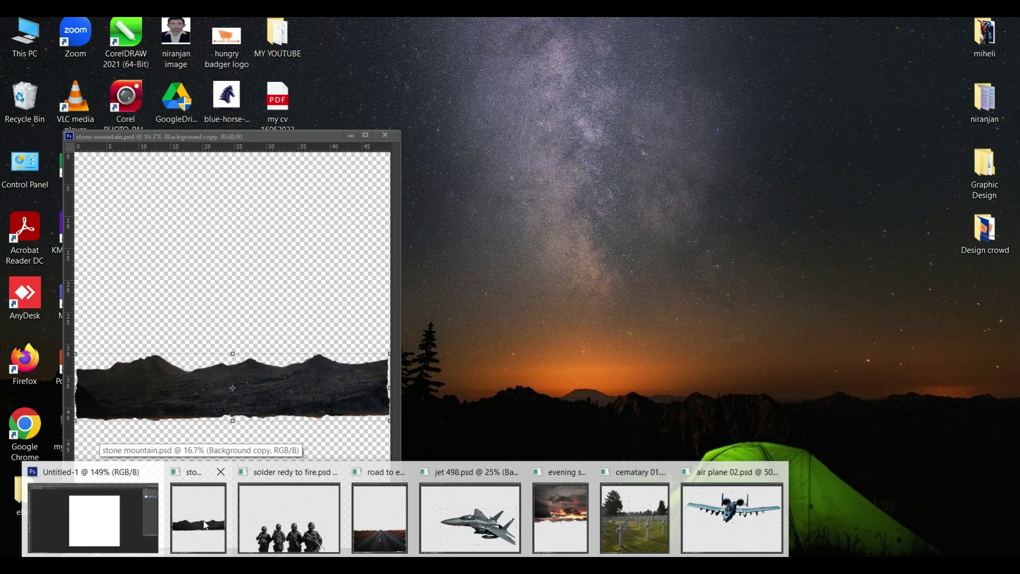
left_click(206, 525)
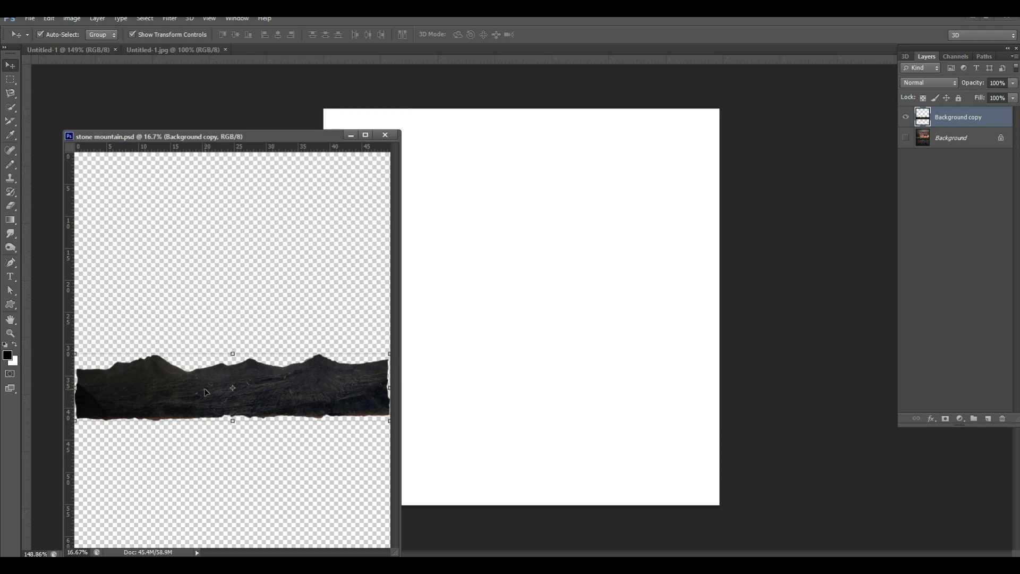
left_click_drag(207, 391, 489, 248)
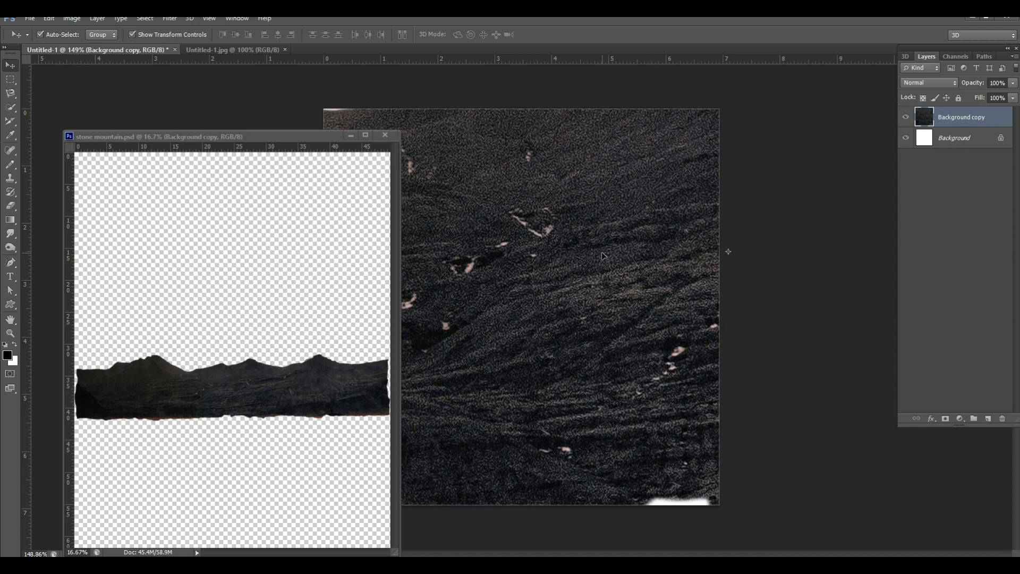
Delete the oversized mountain copy from Untitled-1 and return to stone mountain.psd.
left_click(266, 387)
left_click(567, 325)
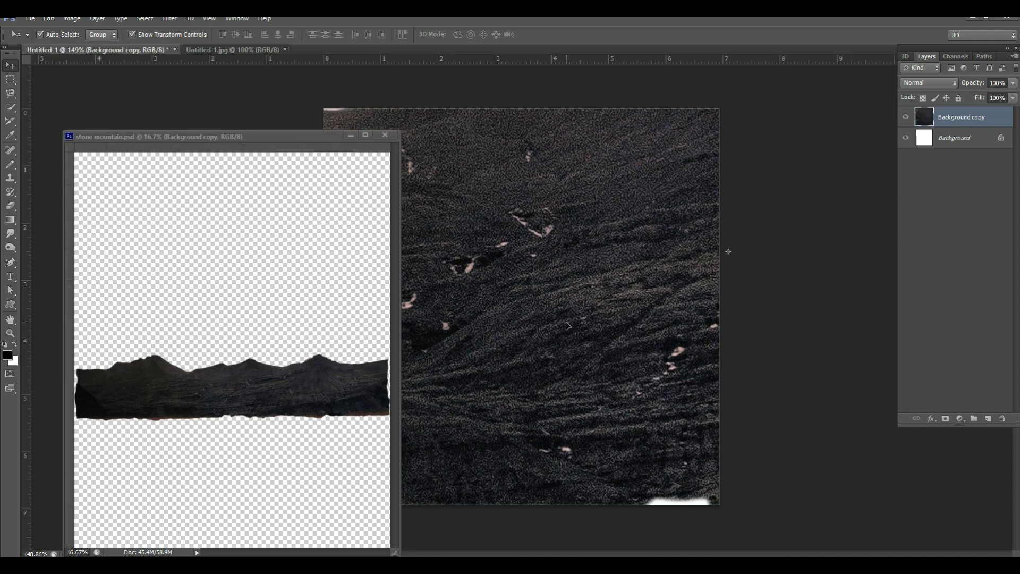
key("Delete")
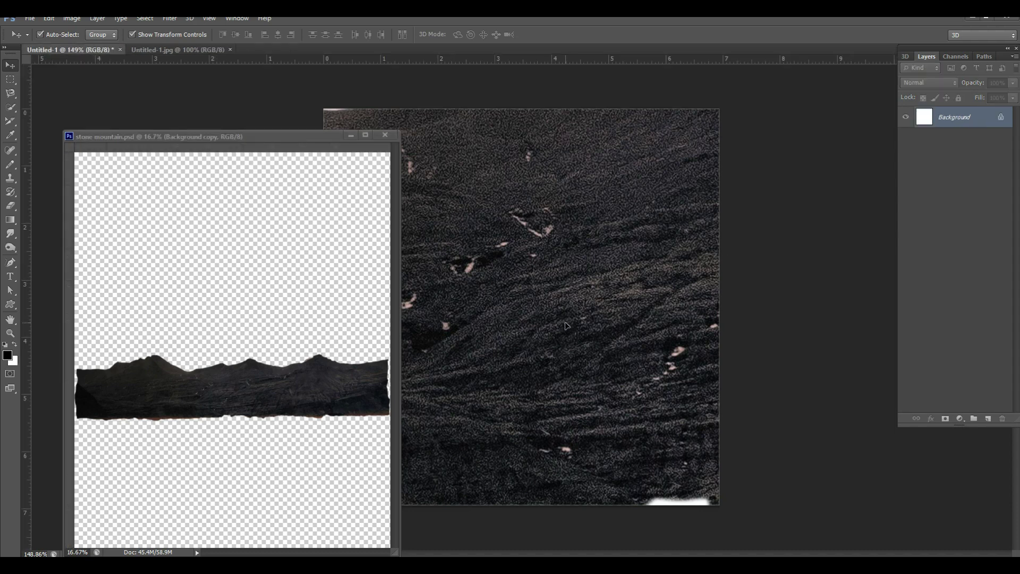
left_click(337, 387)
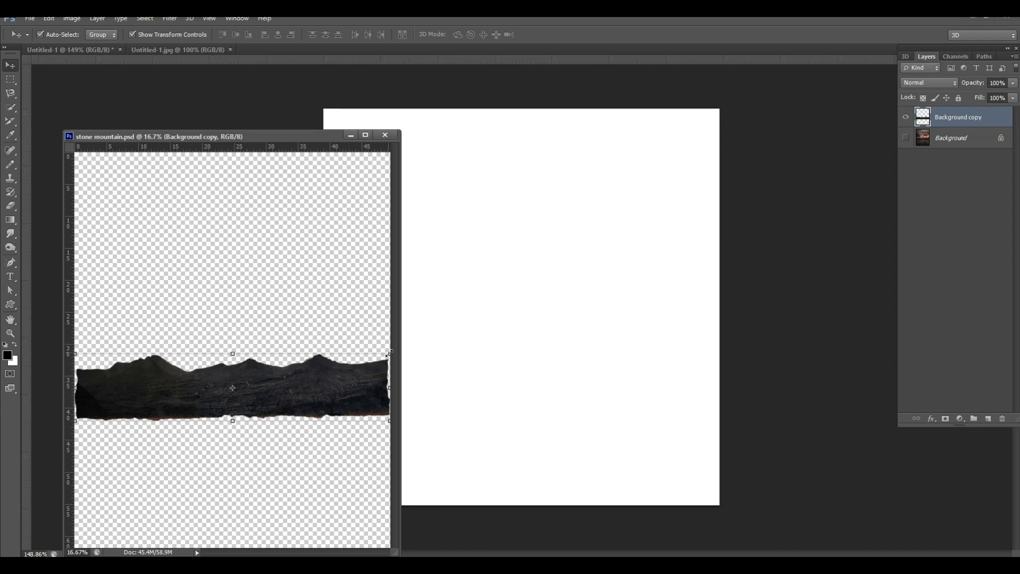
Scale the mountain proportionally to 64% and copy it into Untitled-1 as Background copy.
left_click_drag(389, 352, 277, 396)
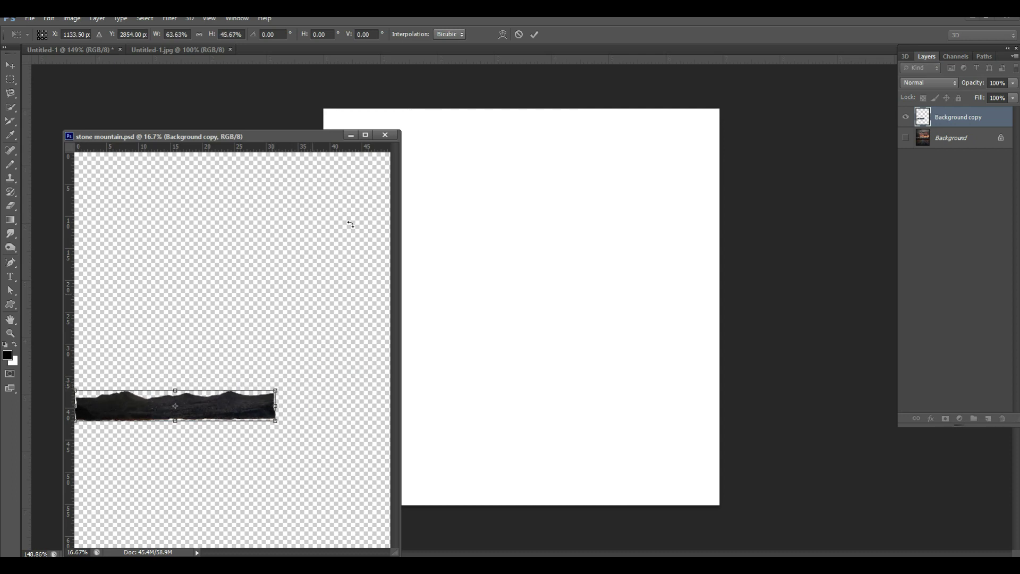
key("ctrl+z")
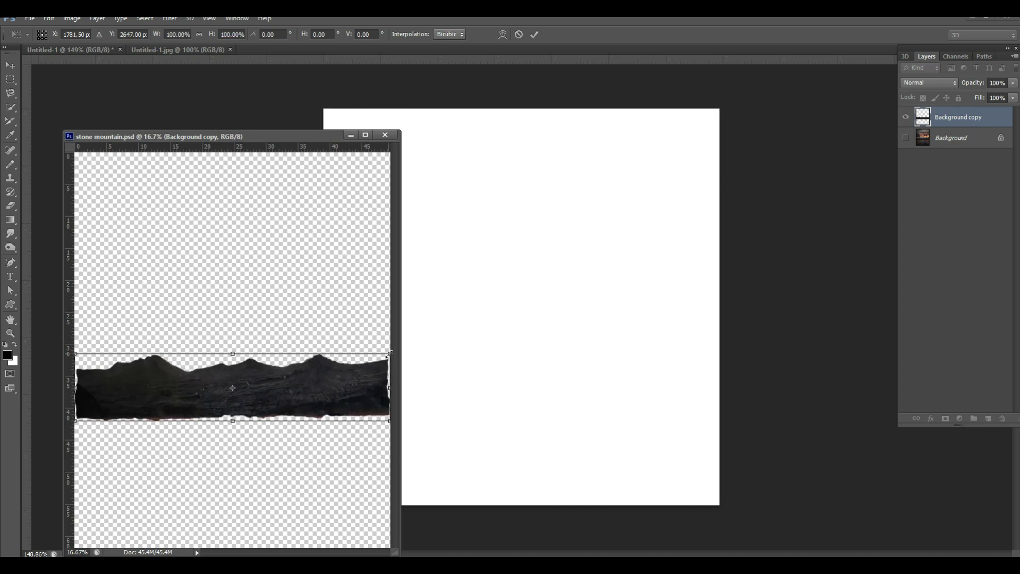
left_click_drag(389, 353, 277, 378)
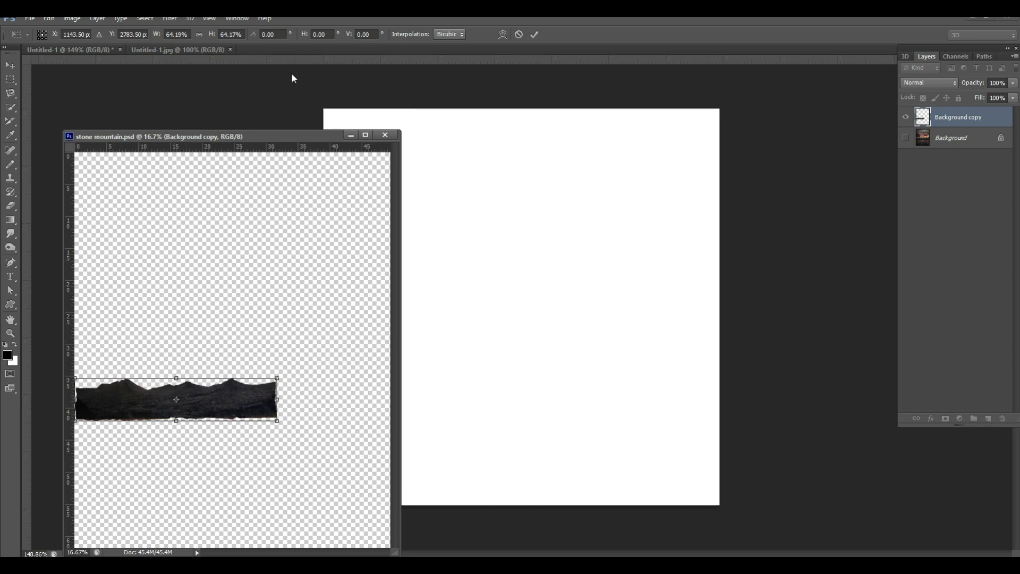
left_click(536, 35)
left_click_drag(149, 405, 505, 271)
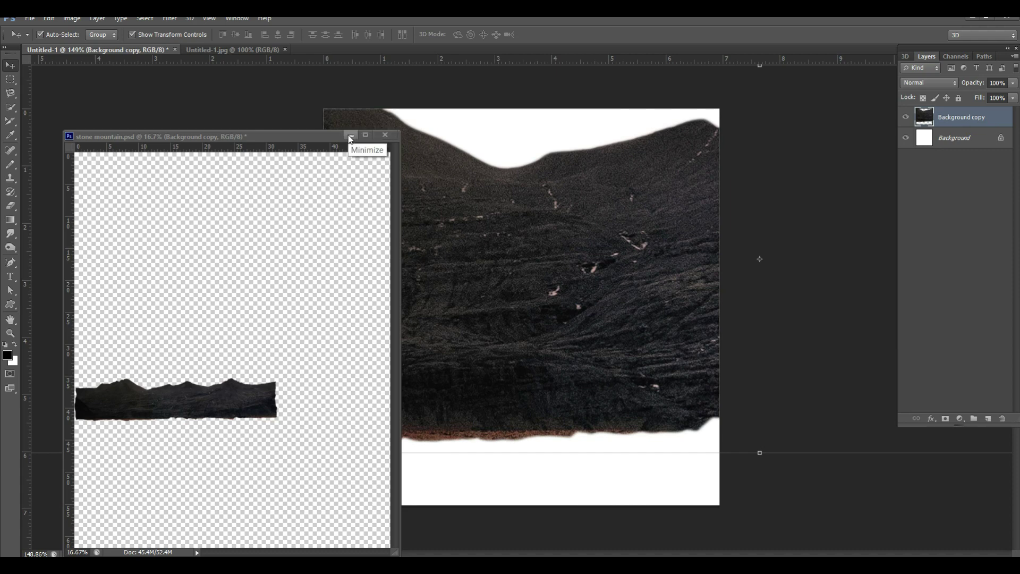
Move the Background copy mountain left and begin shrinking it back onto the canvas.
left_click(349, 136)
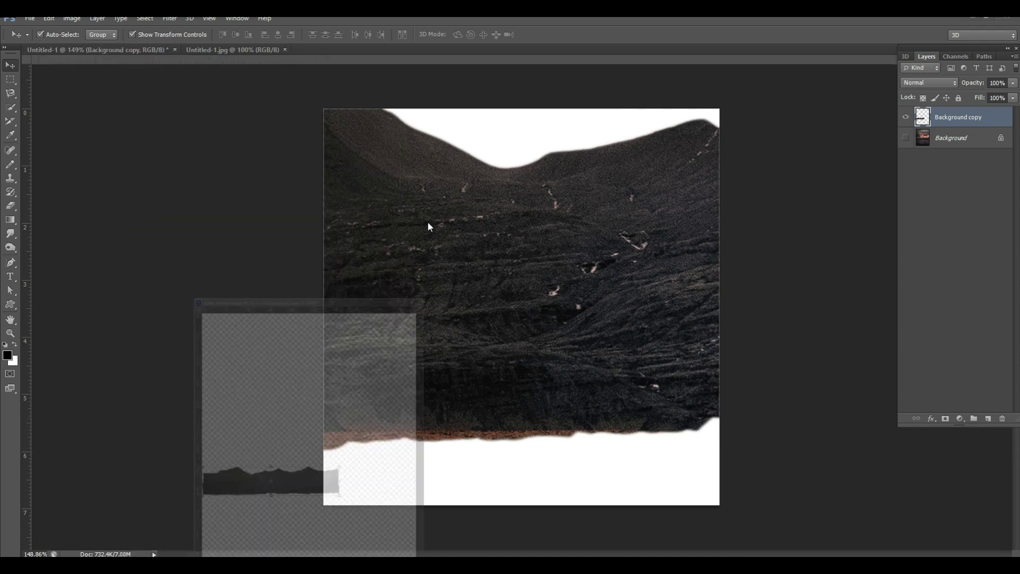
left_click_drag(653, 189, 329, 273)
left_click_drag(668, 262, 403, 264)
left_click_drag(632, 258, 382, 263)
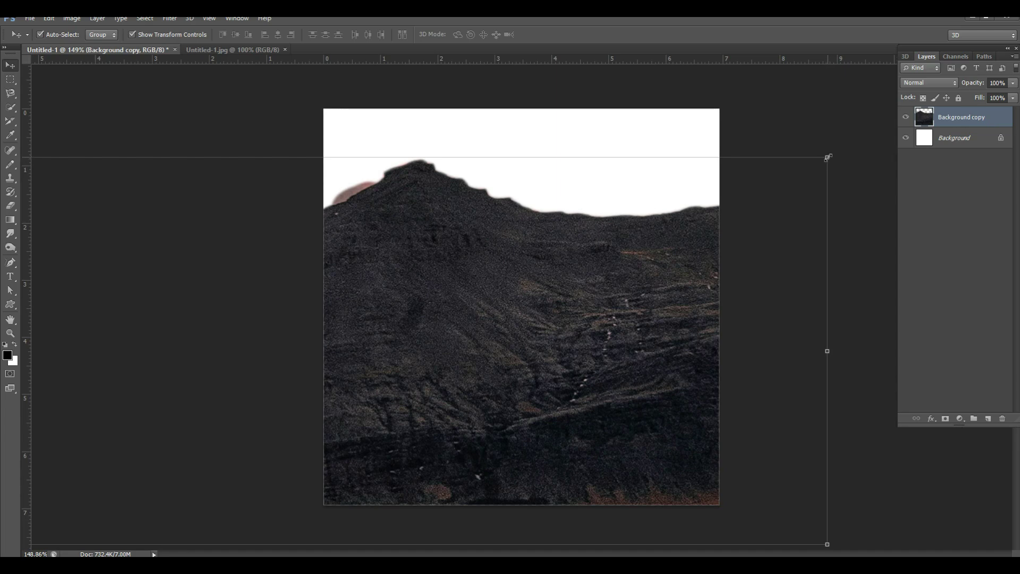
left_click_drag(827, 157, 275, 330)
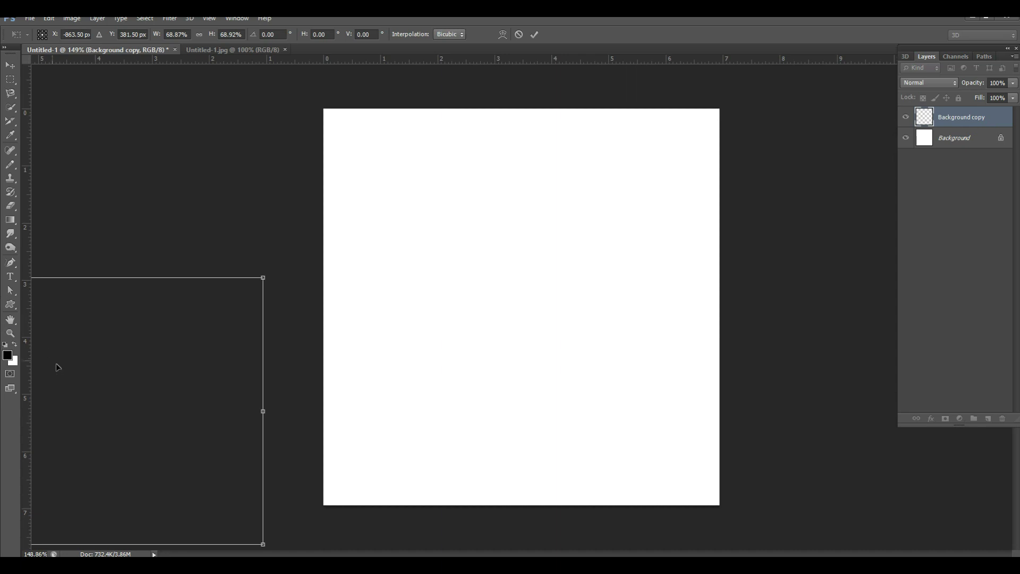
left_click_drag(74, 382, 624, 269)
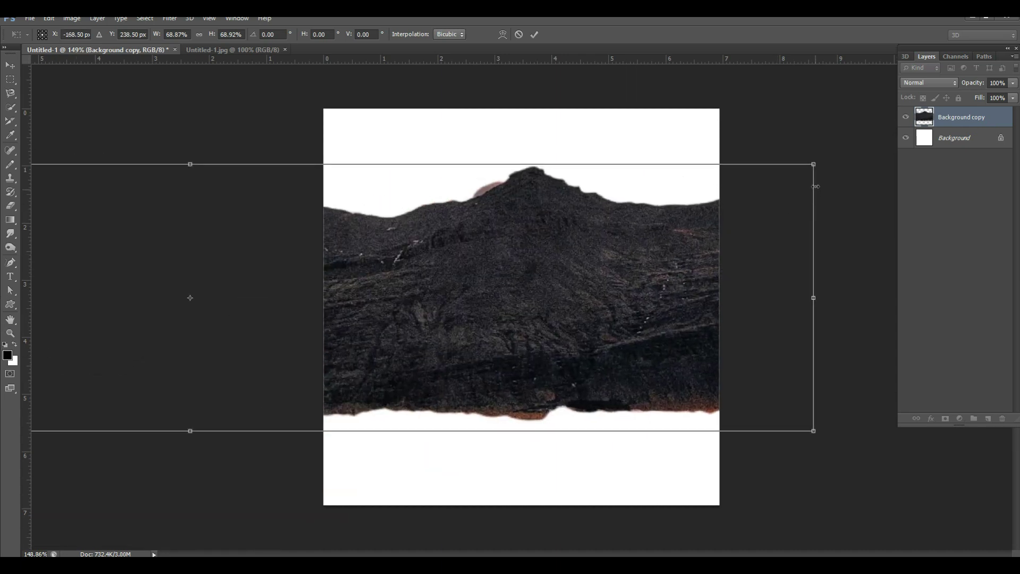
Shrink the mountain to about 22% as a strip spanning the canvas width.
left_click_drag(814, 164, 278, 333)
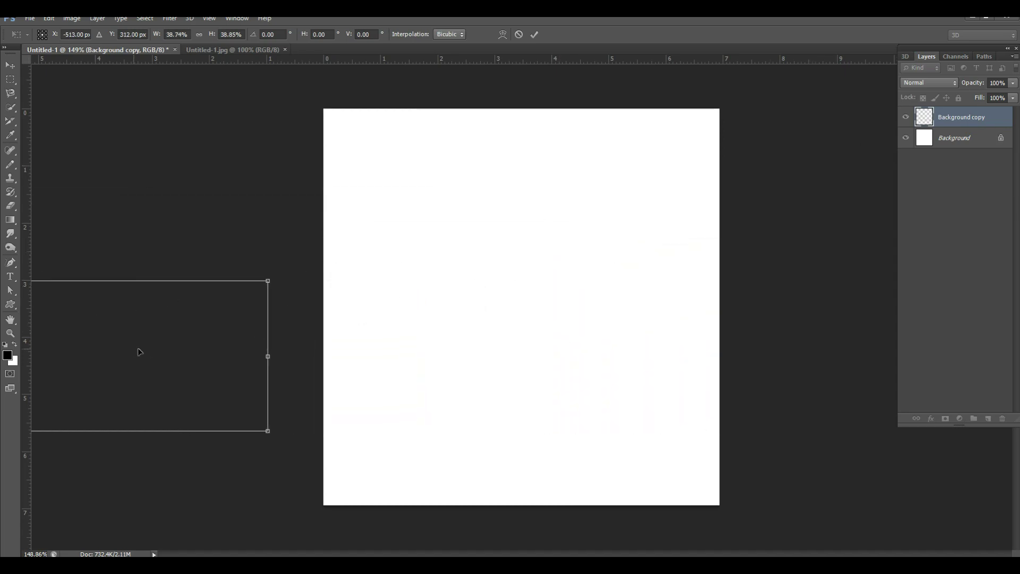
left_click_drag(138, 353, 686, 261)
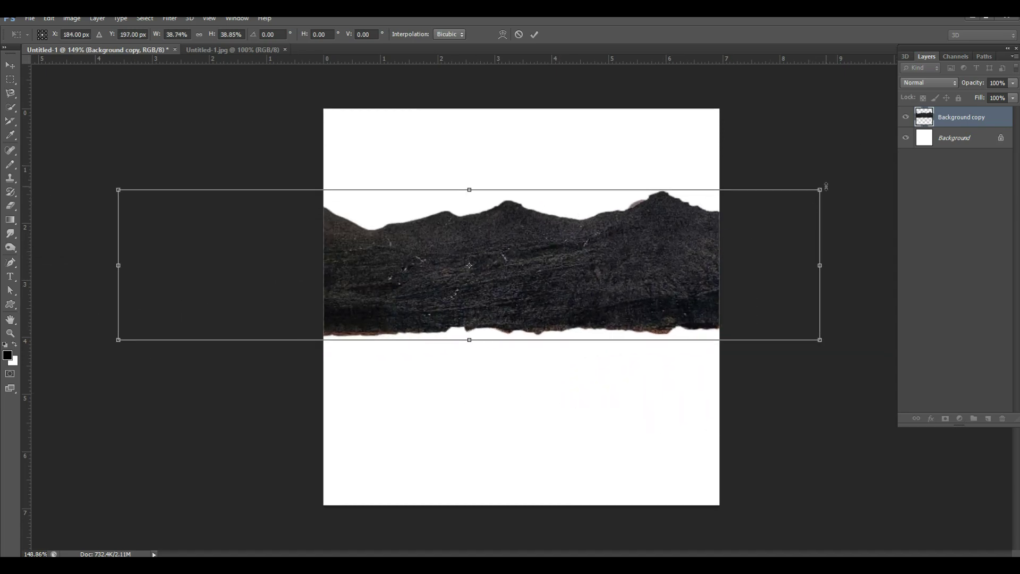
left_click_drag(817, 192, 488, 299)
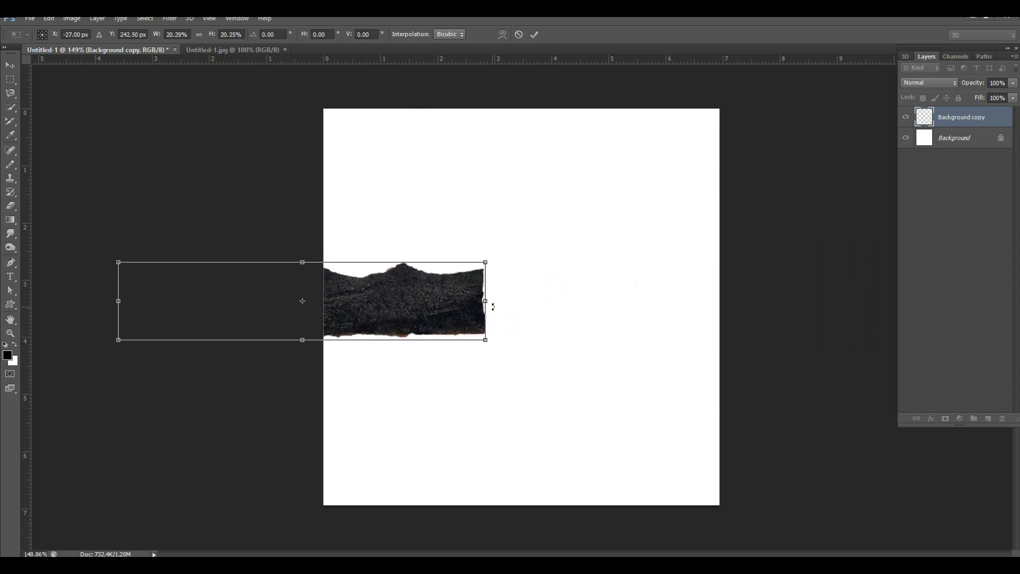
left_click_drag(233, 316, 431, 282)
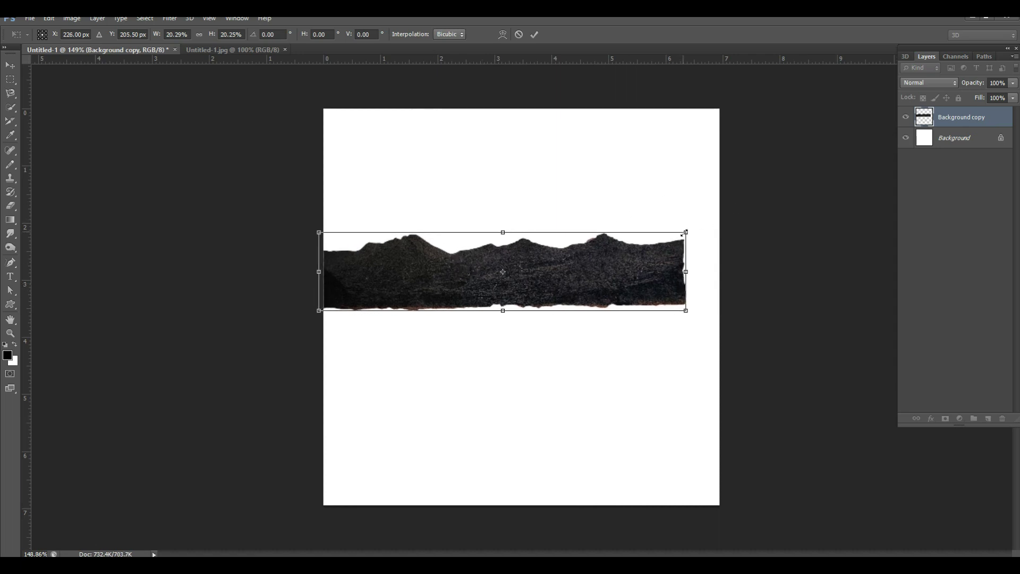
left_click_drag(686, 231, 736, 222)
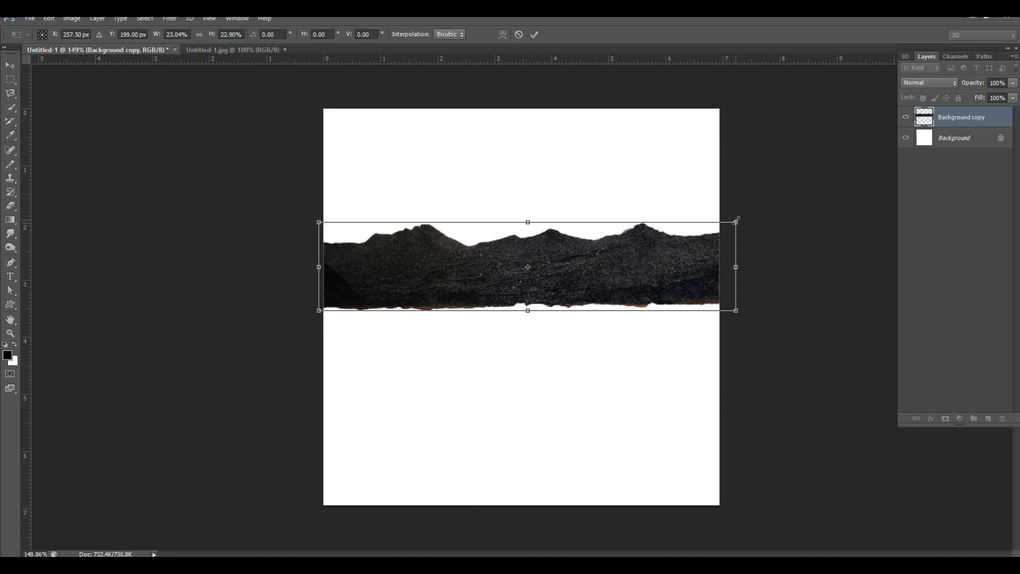
left_click_drag(737, 220, 718, 221)
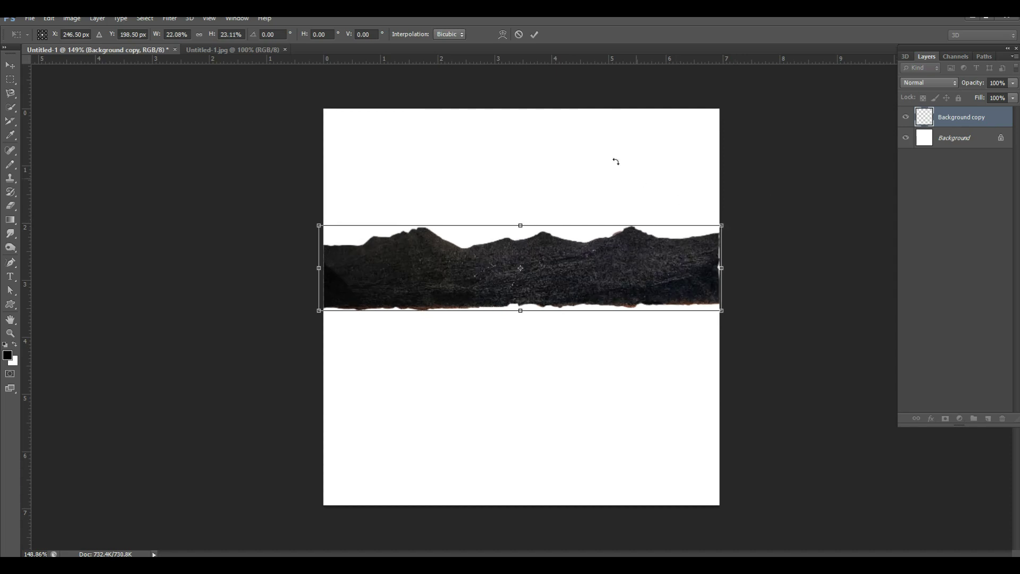
left_click(534, 35)
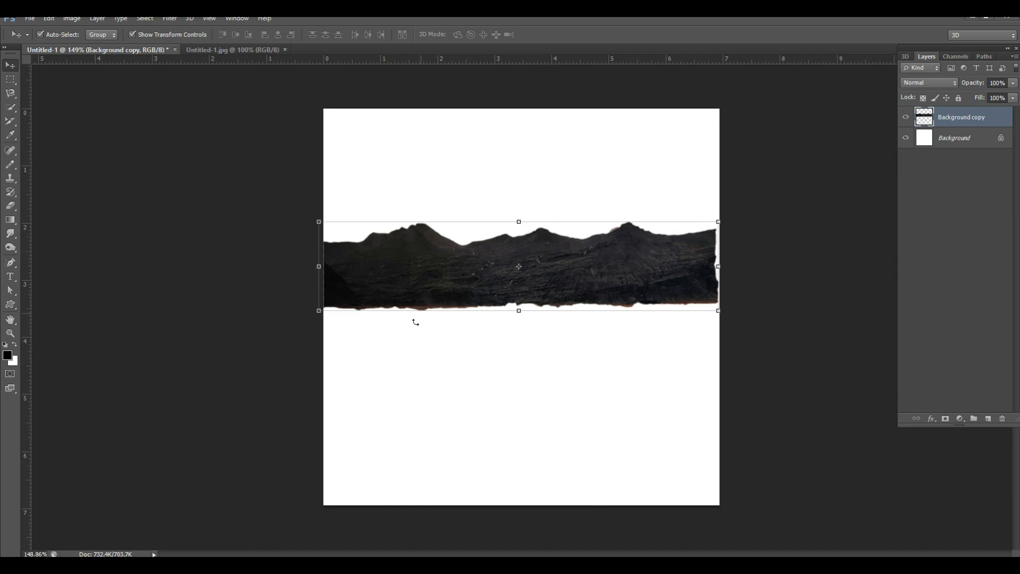
Scale the road to end layer to about 46% and copy it into Untitled-1.
mouse_move(159, 566)
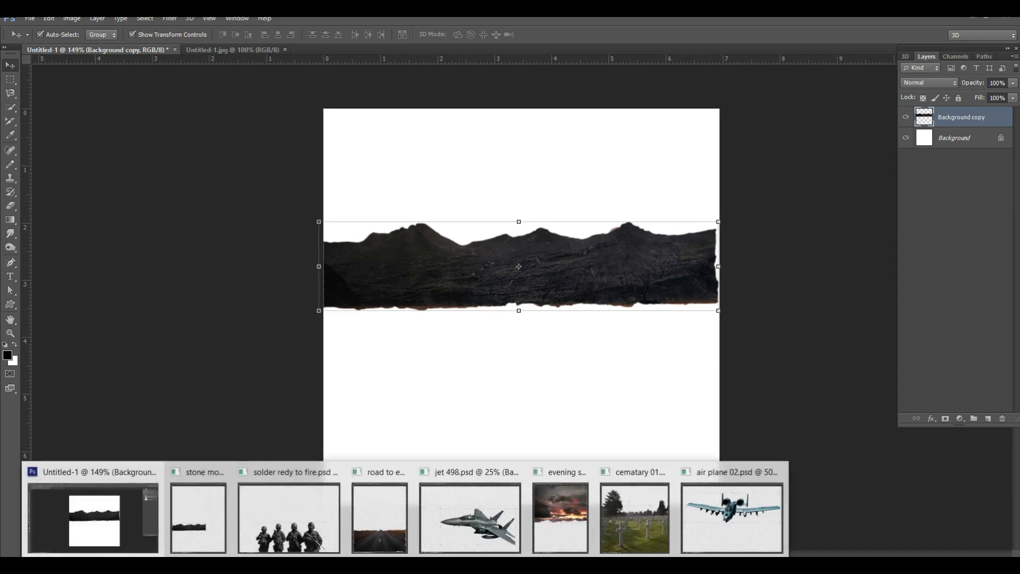
mouse_move(374, 547)
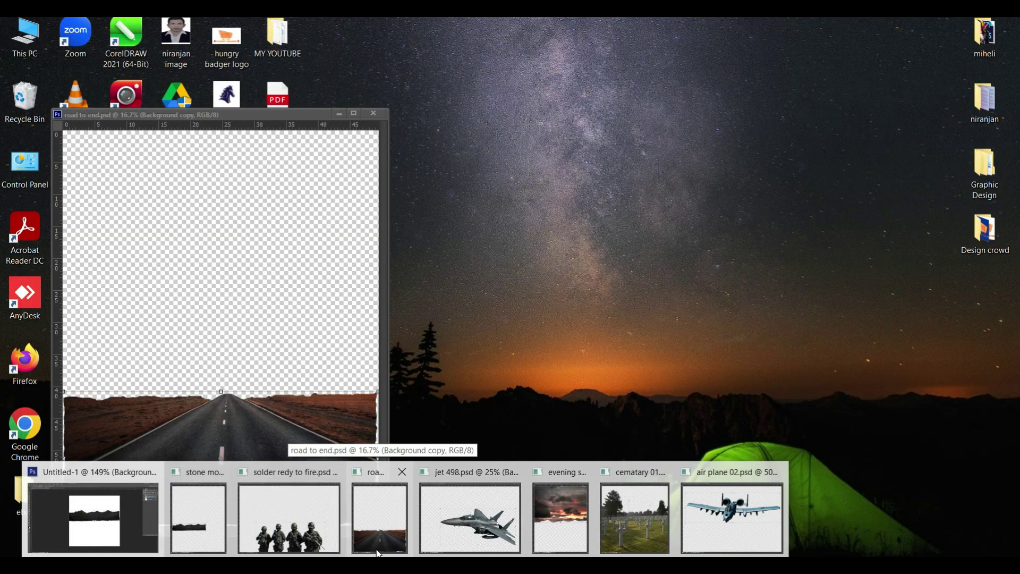
left_click(374, 548)
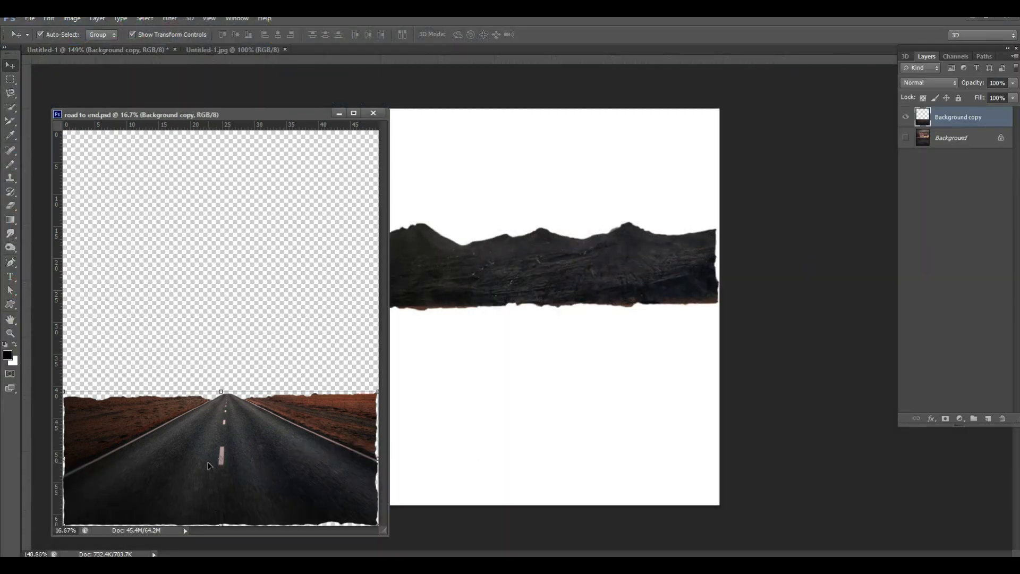
left_click(378, 392)
left_click_drag(378, 392, 204, 459)
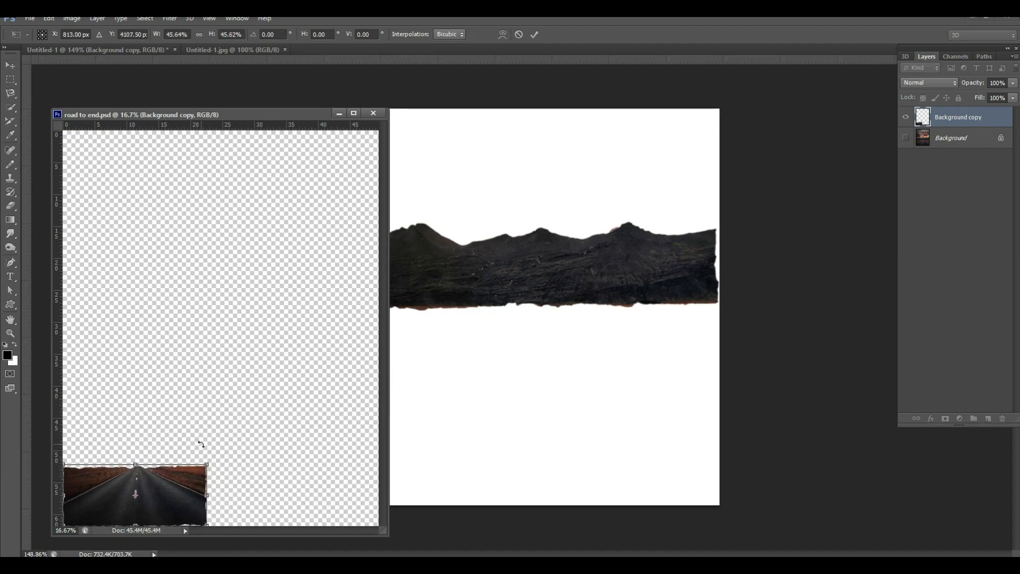
left_click(536, 36)
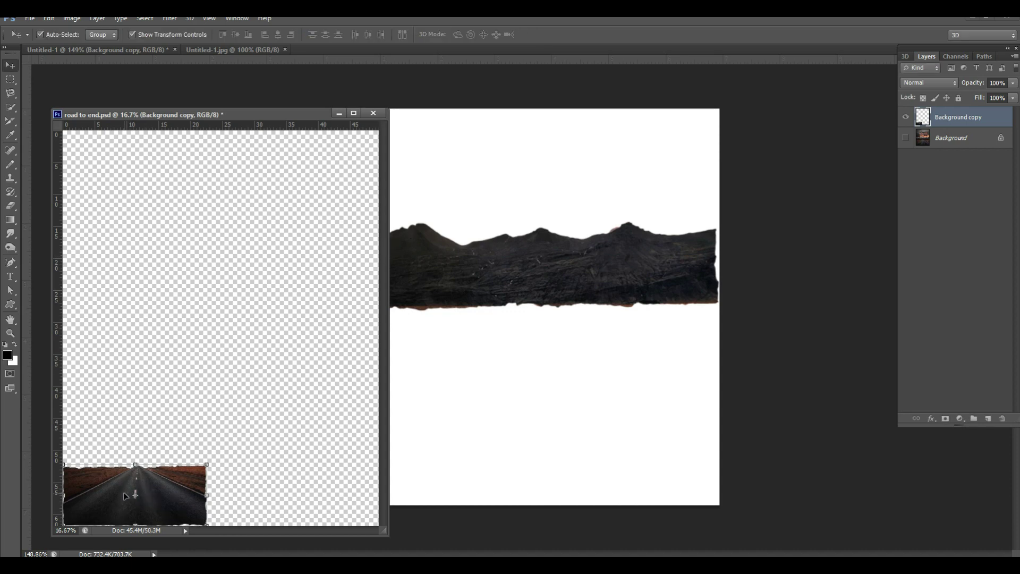
left_click_drag(130, 496, 570, 353)
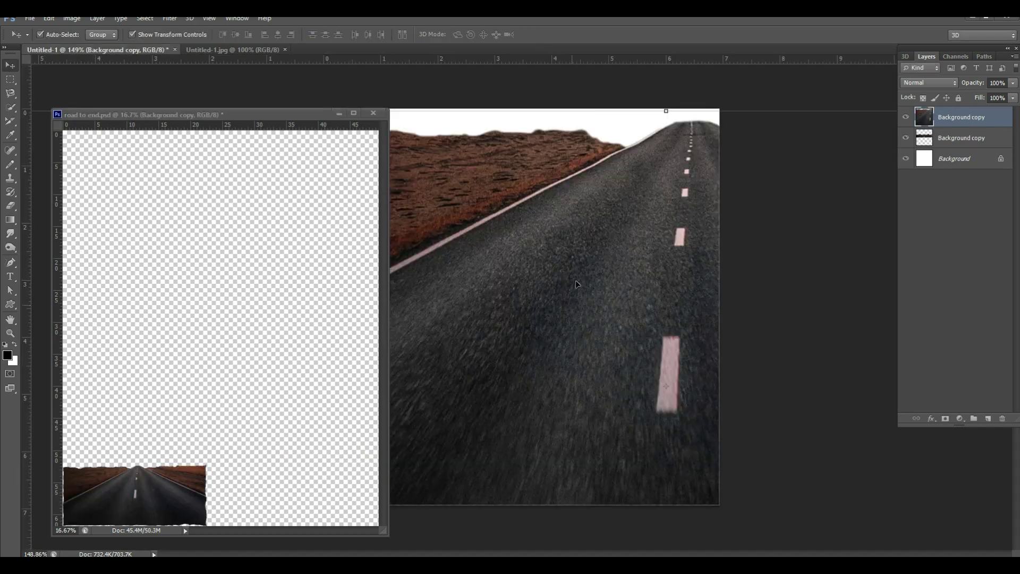
Resize the road layer to about 34% and place it across the canvas bottom below the mountains.
left_click(339, 113)
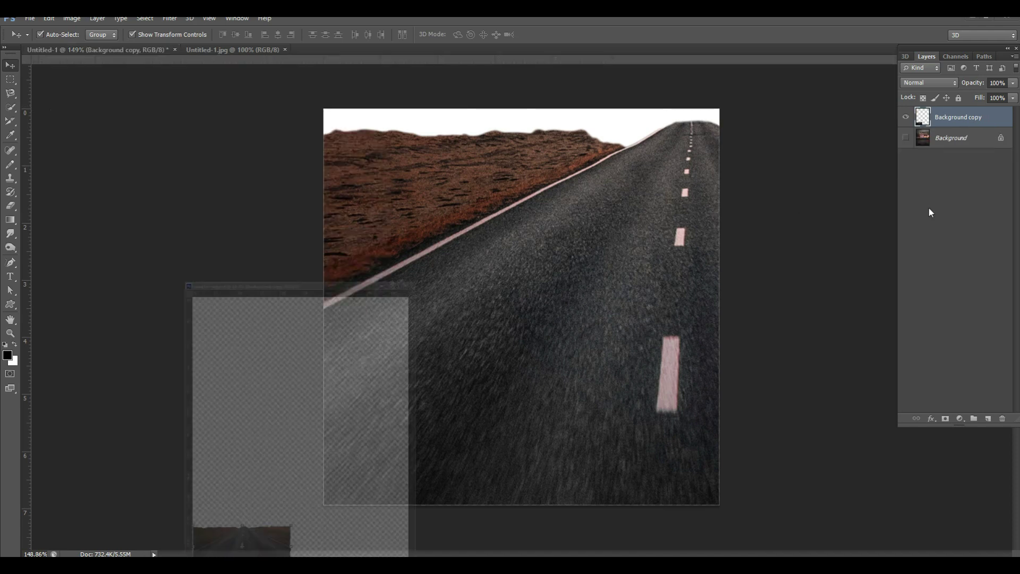
left_click_drag(648, 240, 457, 244)
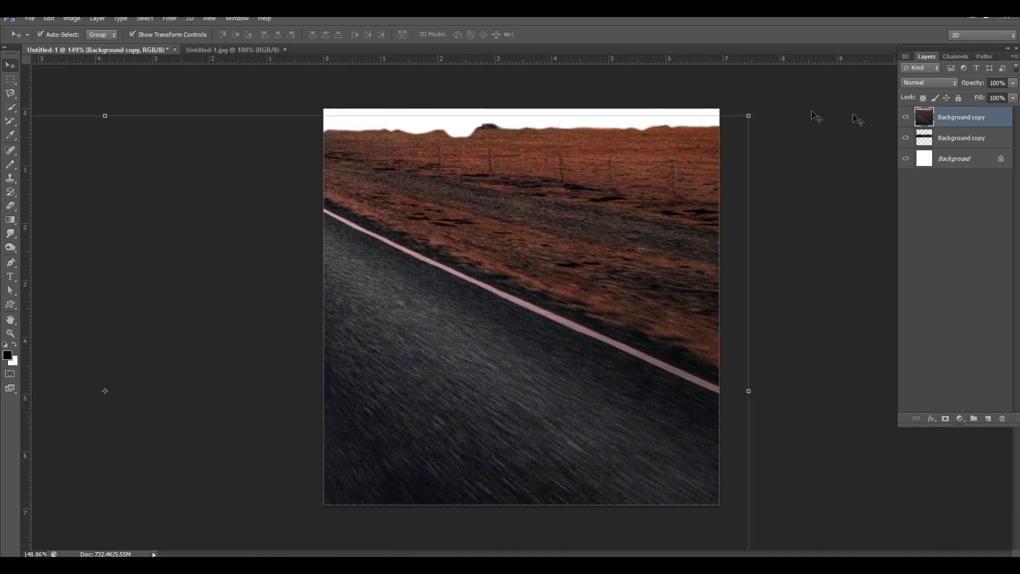
left_click_drag(749, 116, 201, 321)
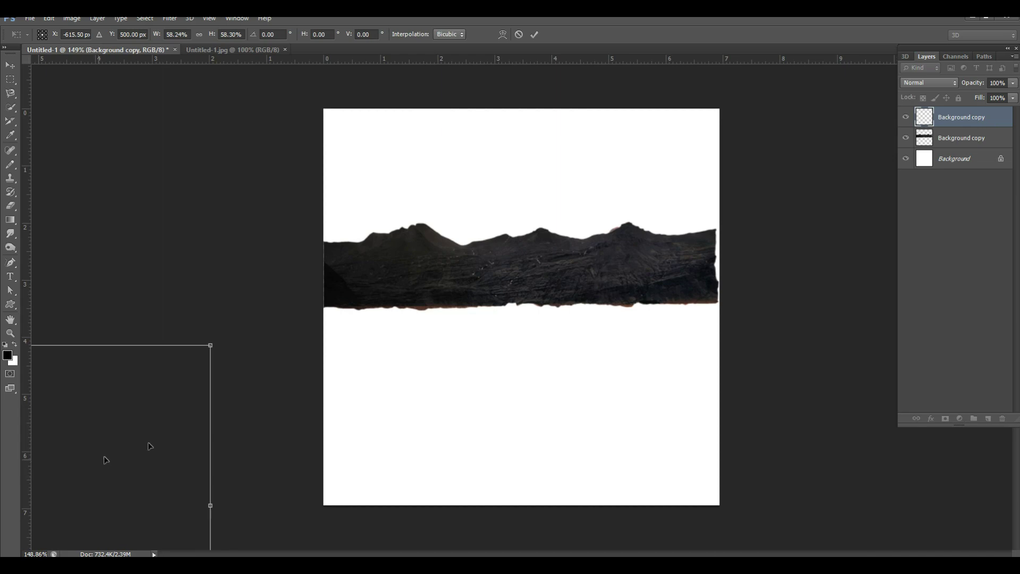
left_click_drag(149, 446, 713, 242)
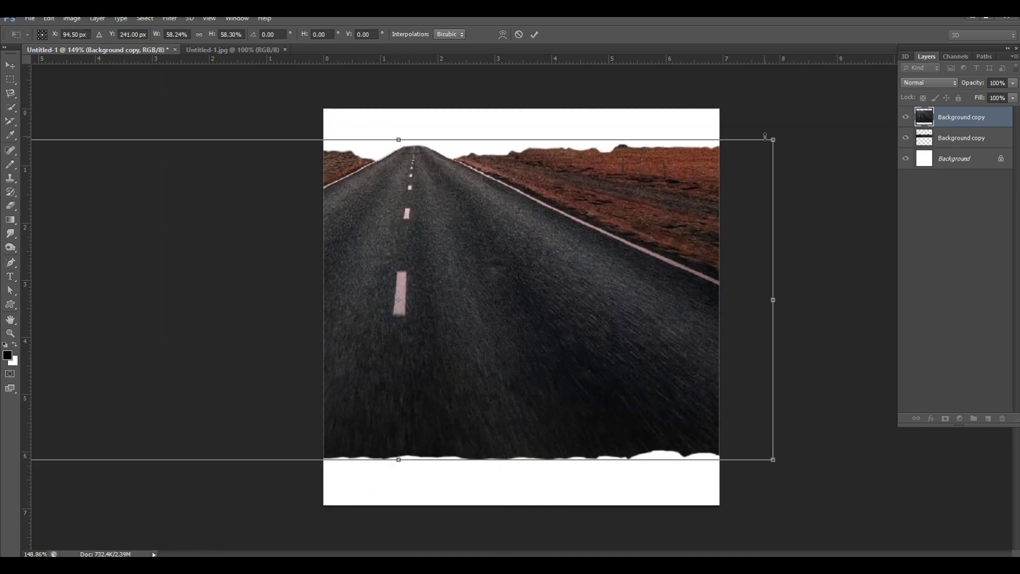
left_click_drag(774, 140, 296, 276)
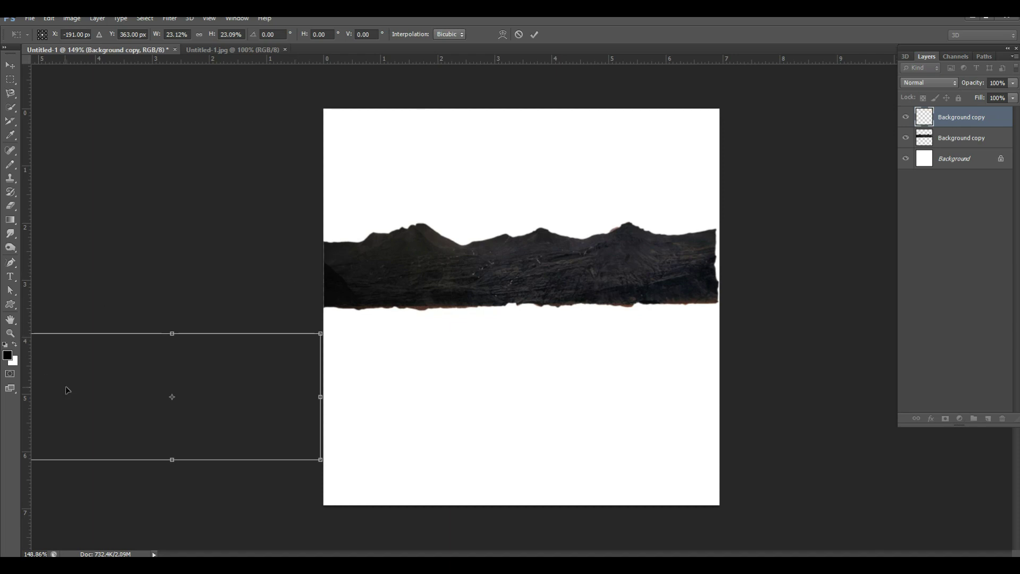
left_click_drag(99, 404, 362, 438)
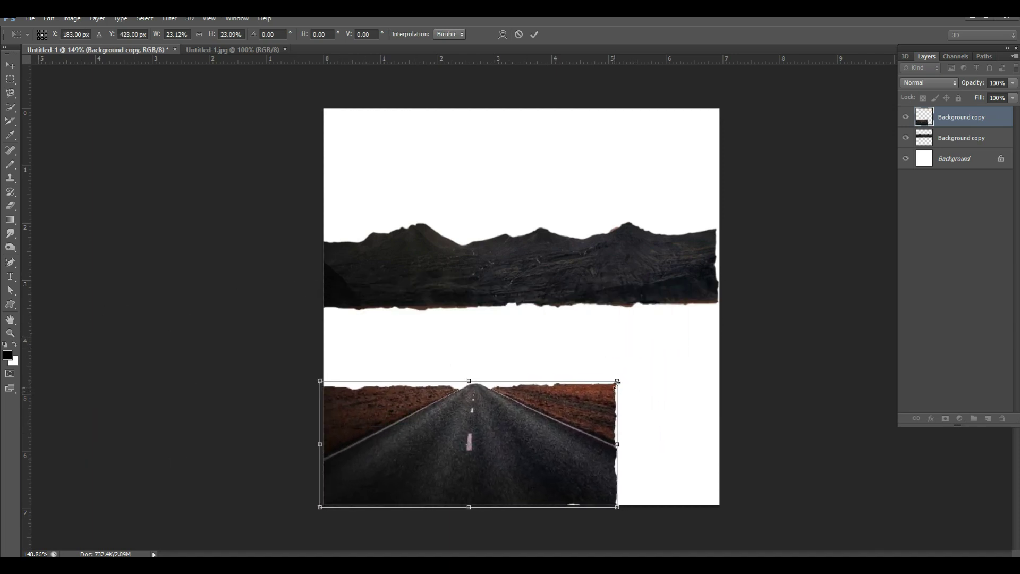
left_click_drag(617, 382, 763, 327)
left_click_drag(594, 403, 596, 405)
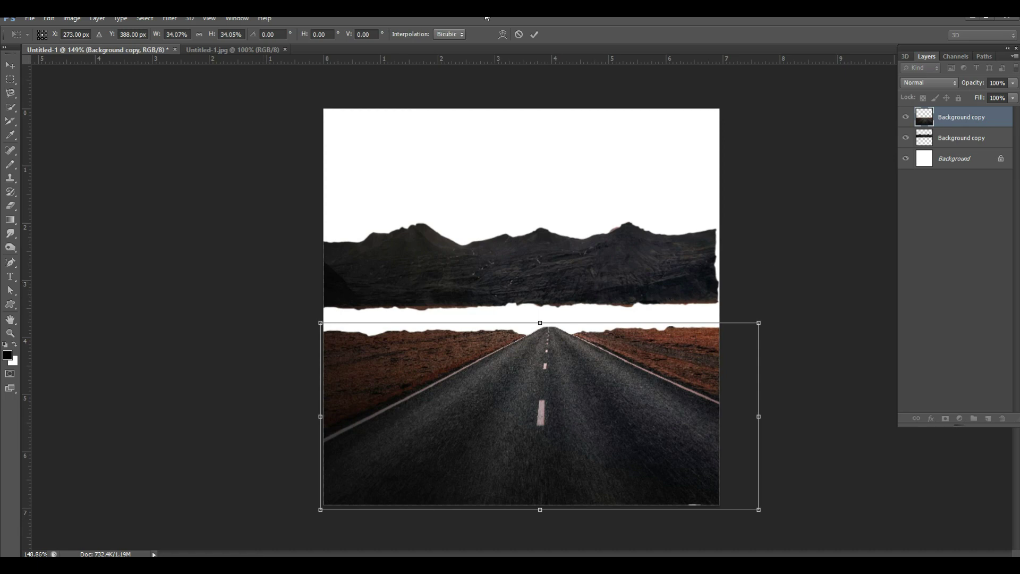
left_click(534, 34)
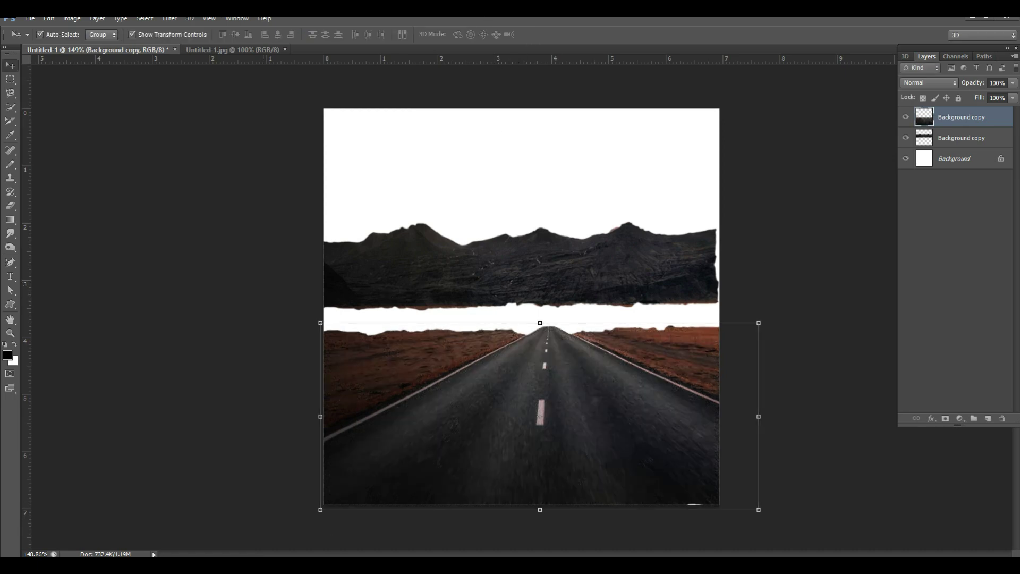
Scale the evening sky.psd image to about 30% and drag it into Untitled-1 as a new layer.
mouse_move(90, 566)
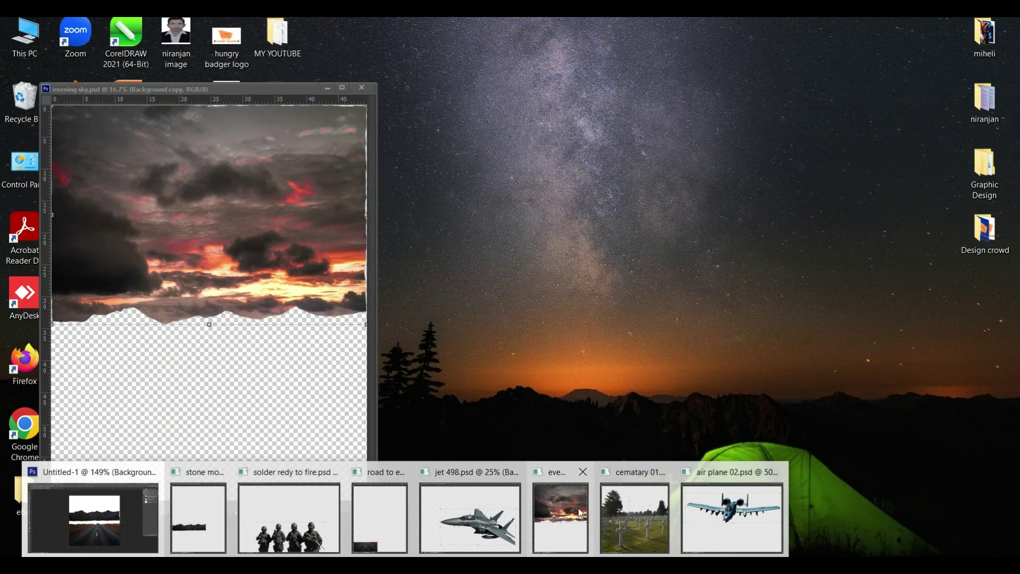
left_click(558, 515)
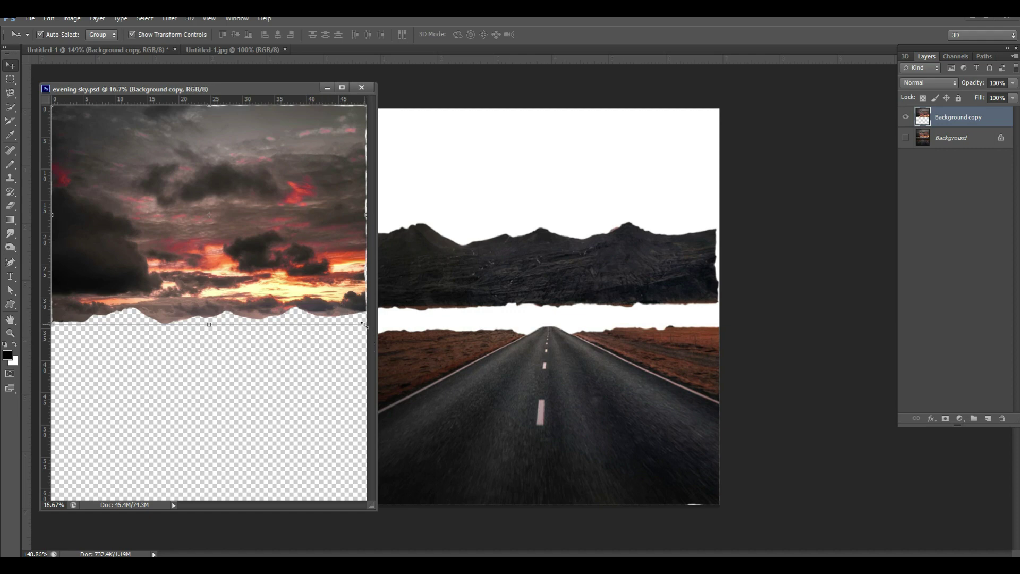
left_click_drag(365, 325, 137, 182)
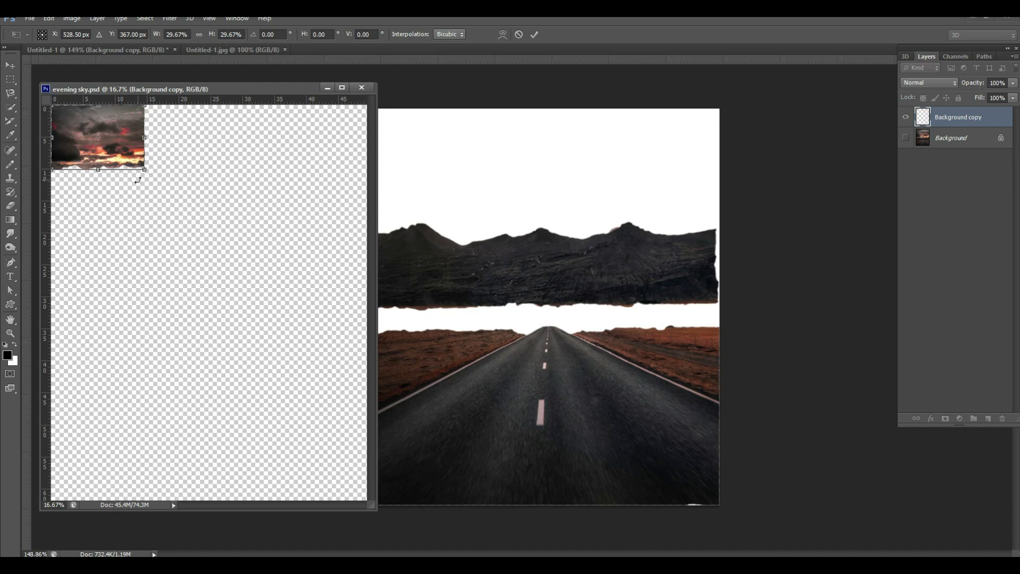
left_click(534, 34)
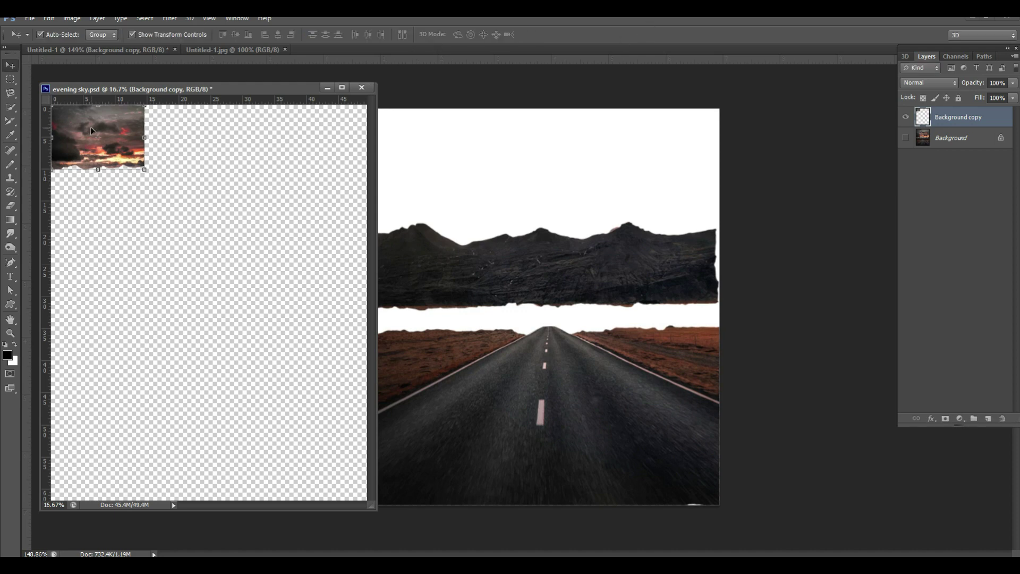
left_click_drag(90, 126, 492, 170)
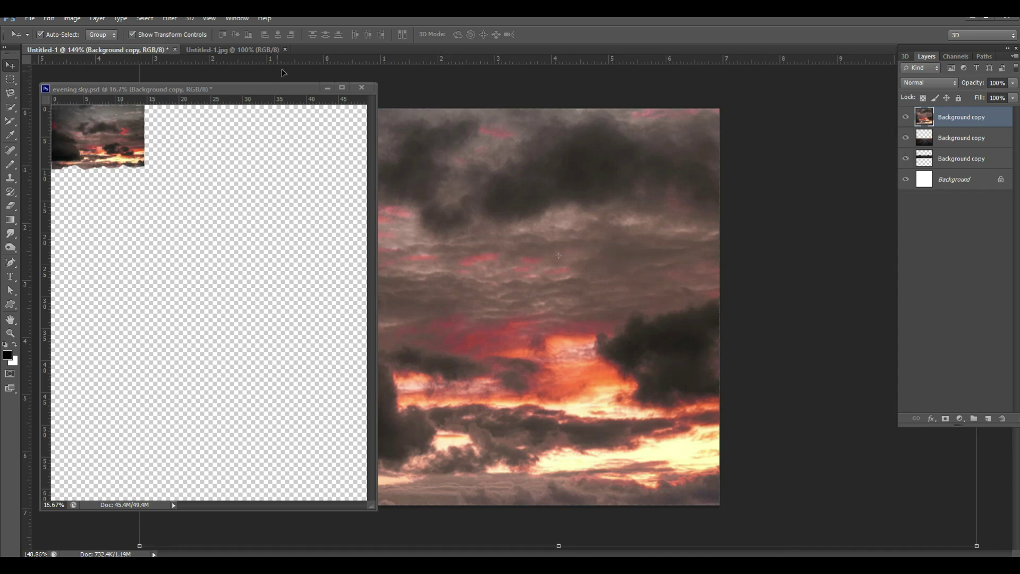
Rescale the sky layer to about 50% and position it at the top of the canvas.
left_click(327, 91)
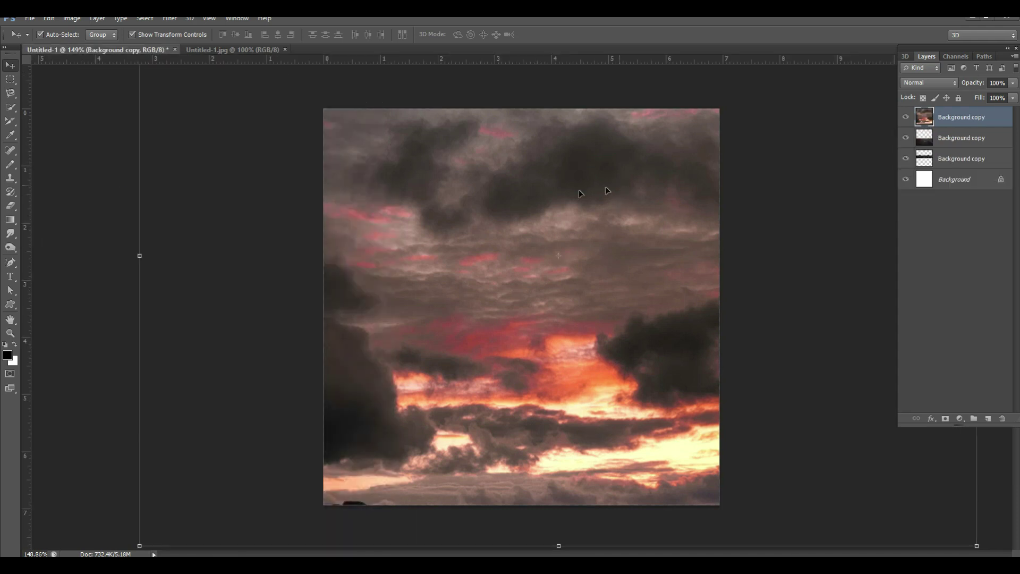
left_click_drag(578, 190, 536, 232)
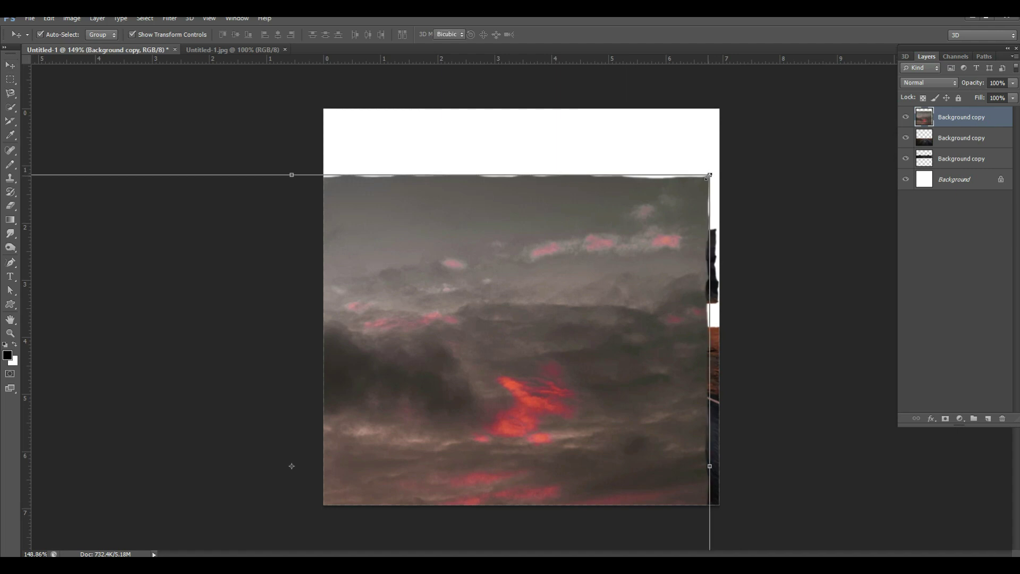
left_click_drag(704, 178, 190, 402)
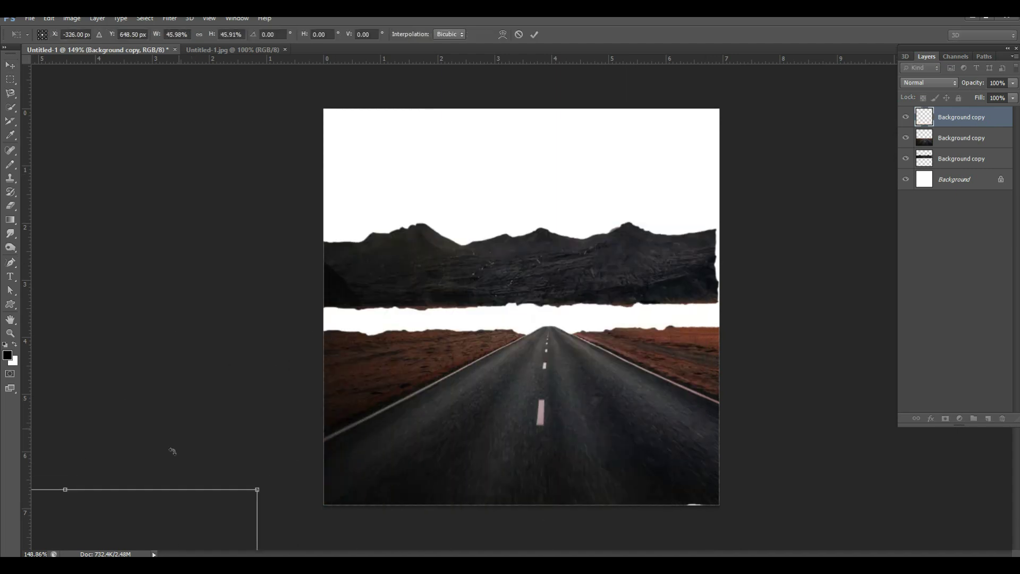
left_click_drag(158, 502, 579, 132)
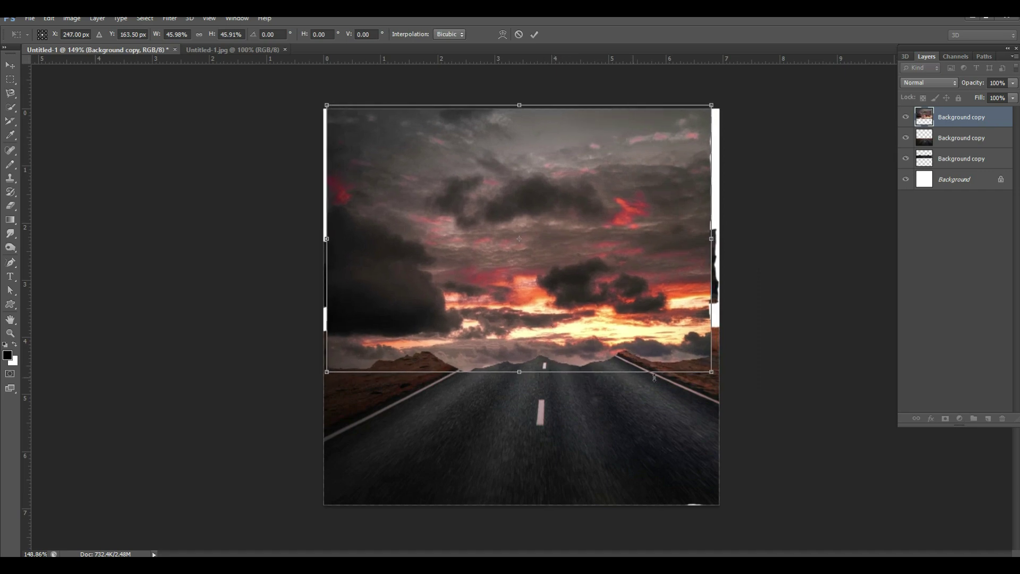
left_click_drag(712, 371, 653, 301)
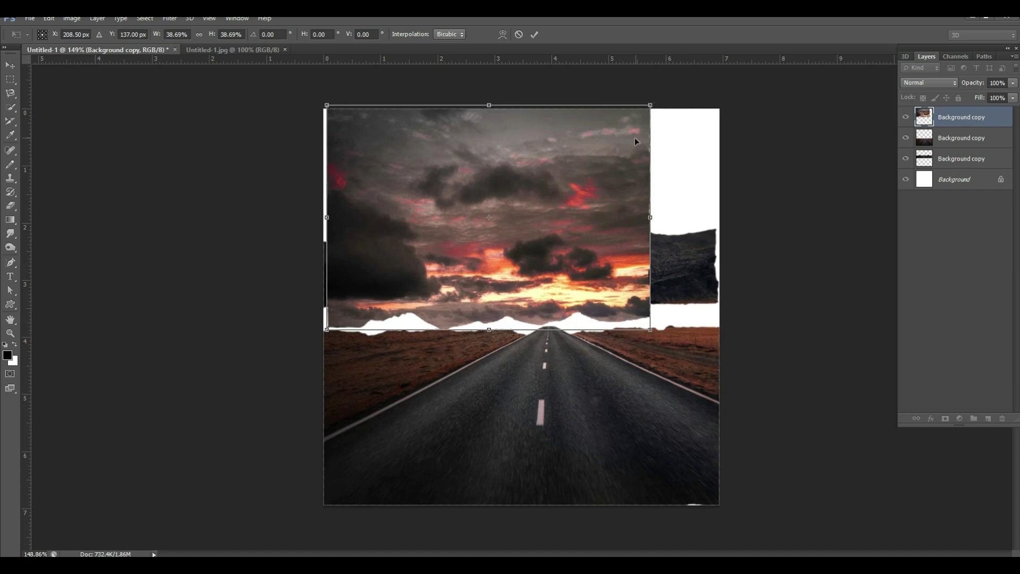
left_click_drag(490, 186, 478, 187)
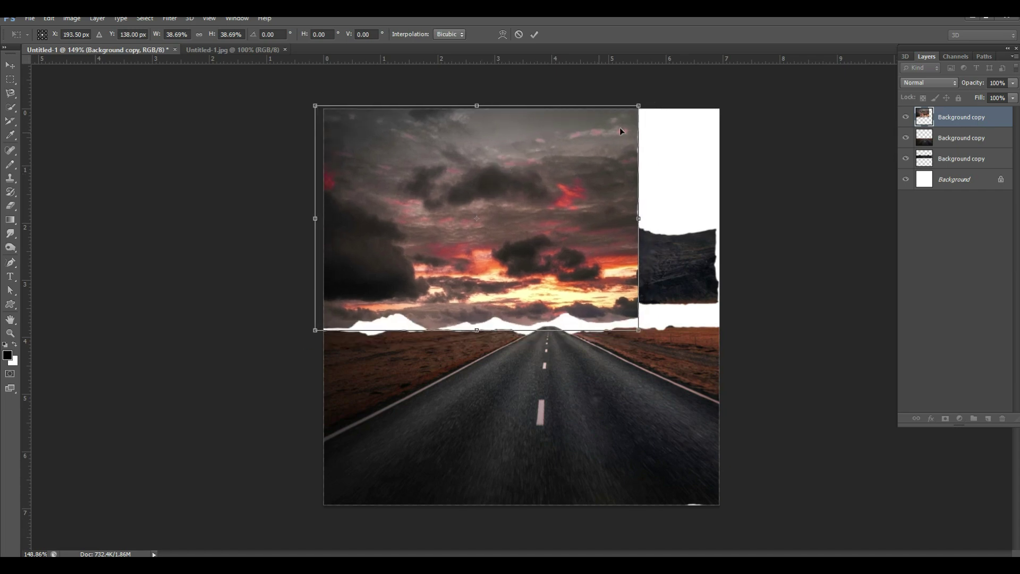
left_click_drag(641, 105, 793, 120)
Lower the sky and squash it vertically into a strip about 20% tall.
left_click_drag(548, 149, 547, 209)
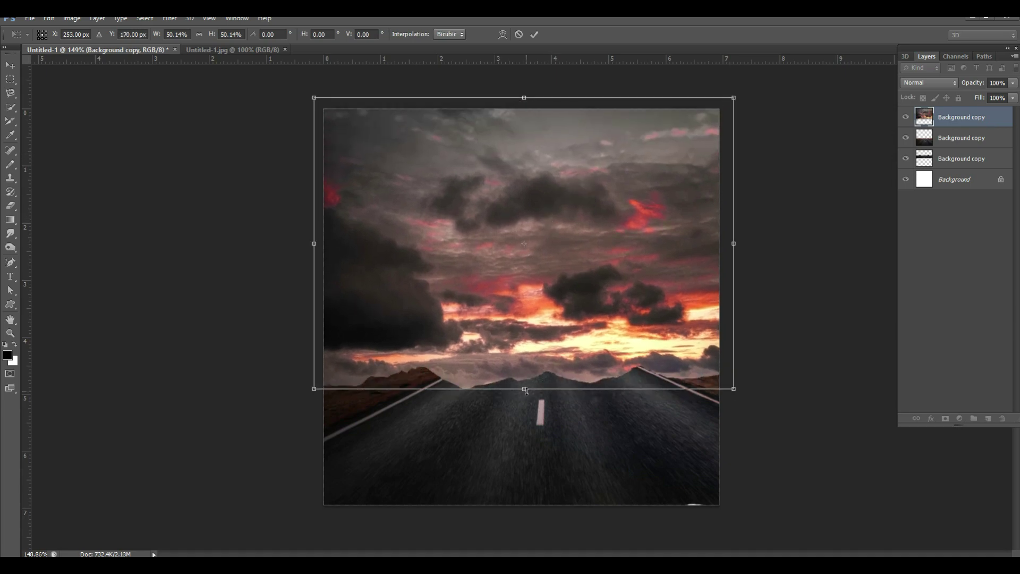
left_click_drag(525, 389, 536, 219)
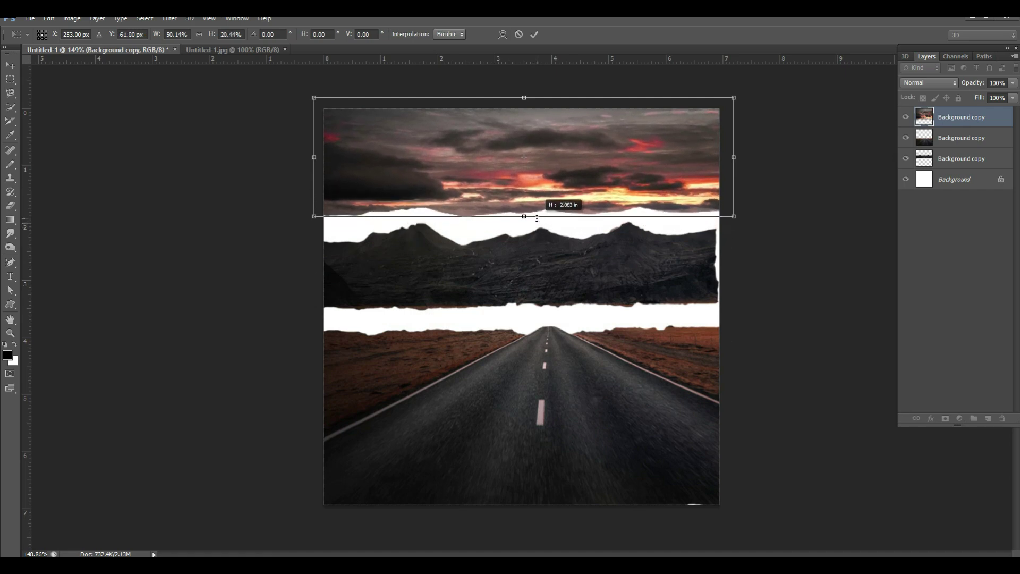
left_click_drag(537, 218, 537, 219)
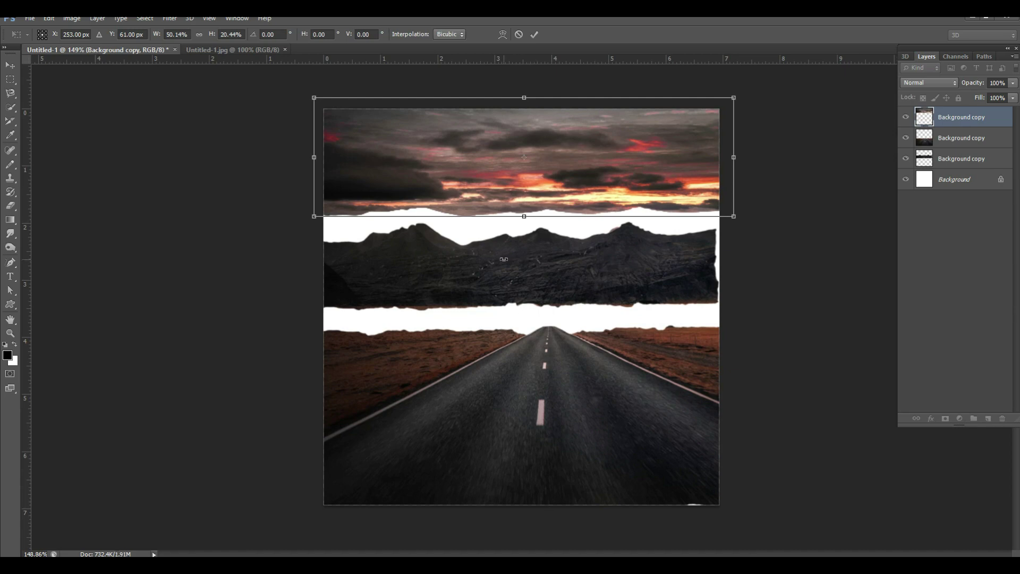
left_click(534, 34)
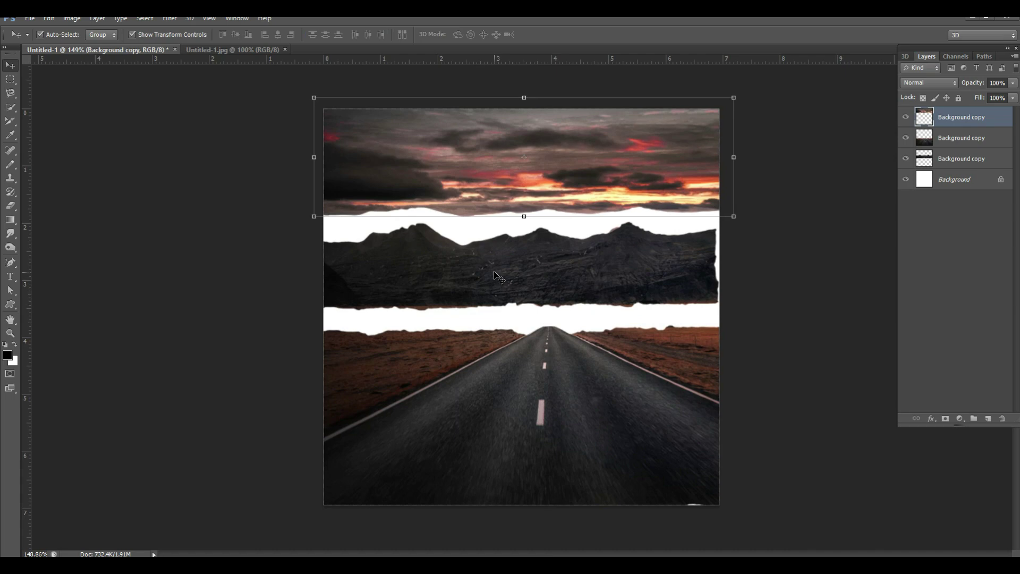
Move the mountain layer up and enlarge it about 0.4% to span the full canvas width.
left_click_drag(498, 279, 496, 237)
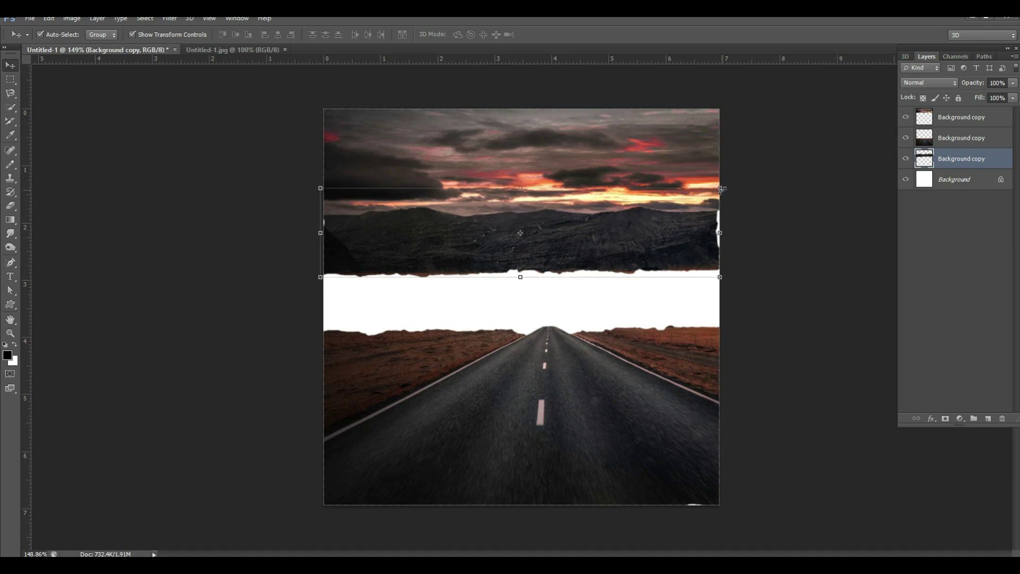
left_click_drag(721, 188, 730, 187)
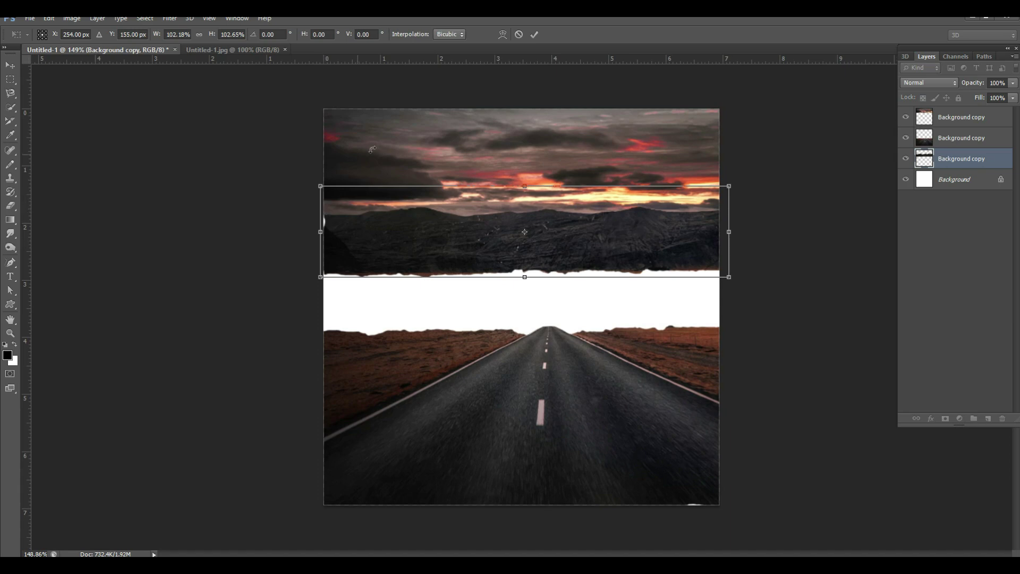
left_click(534, 34)
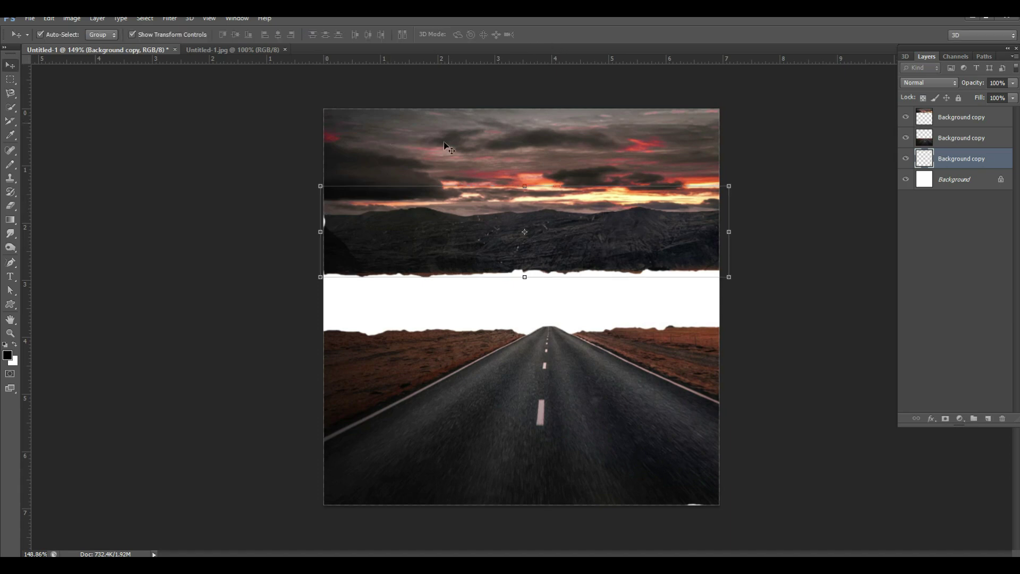
left_click(444, 141)
left_click(345, 247)
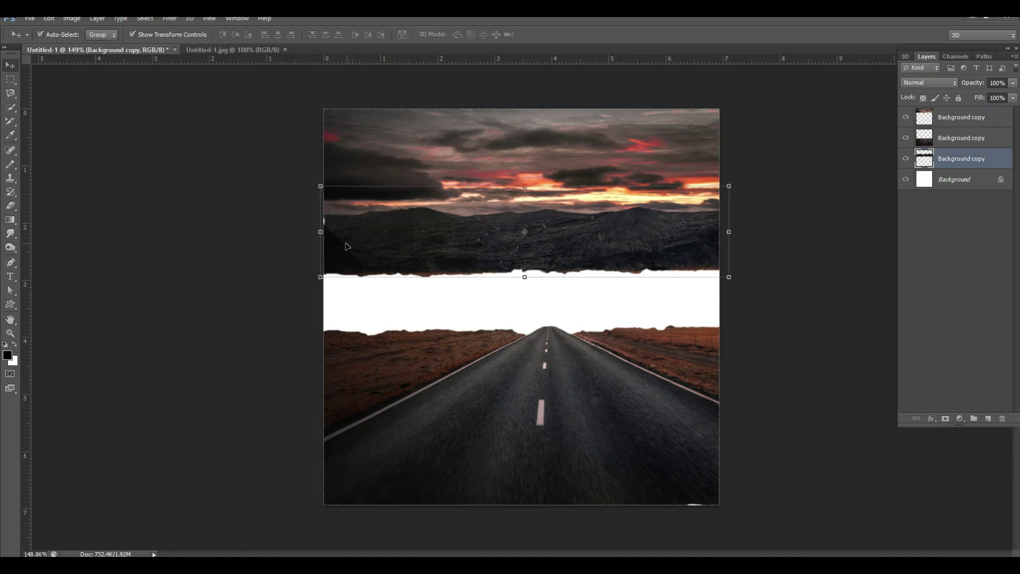
left_click_drag(318, 185, 316, 184)
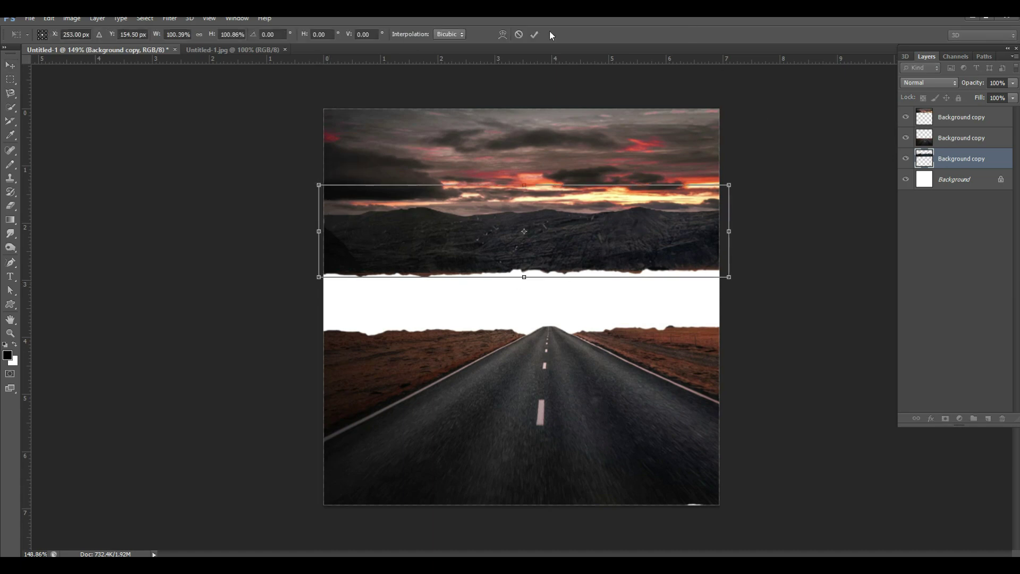
left_click(534, 36)
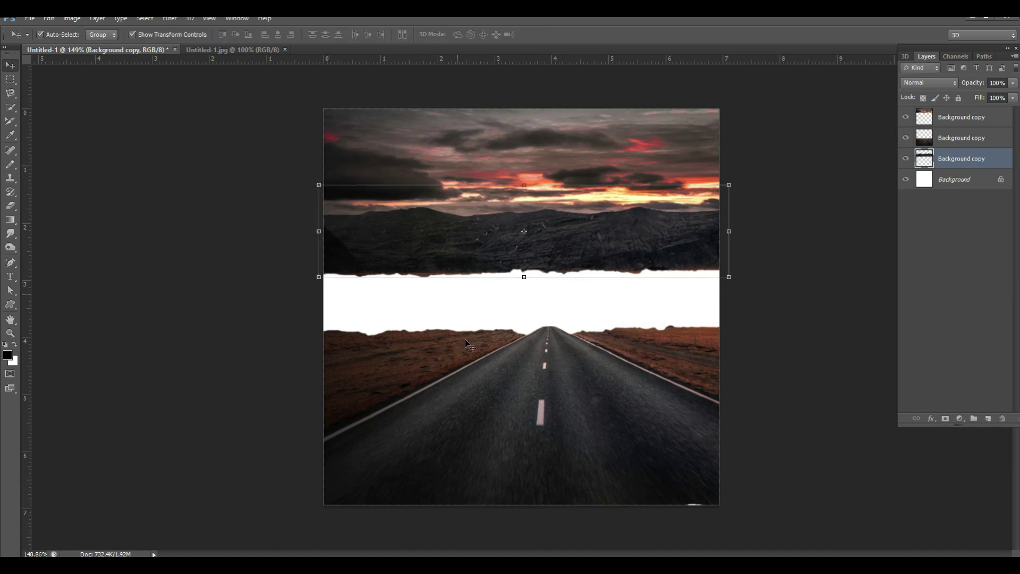
Stretch the road layer upward to close the white gap and narrow it to the canvas width.
left_click(520, 391)
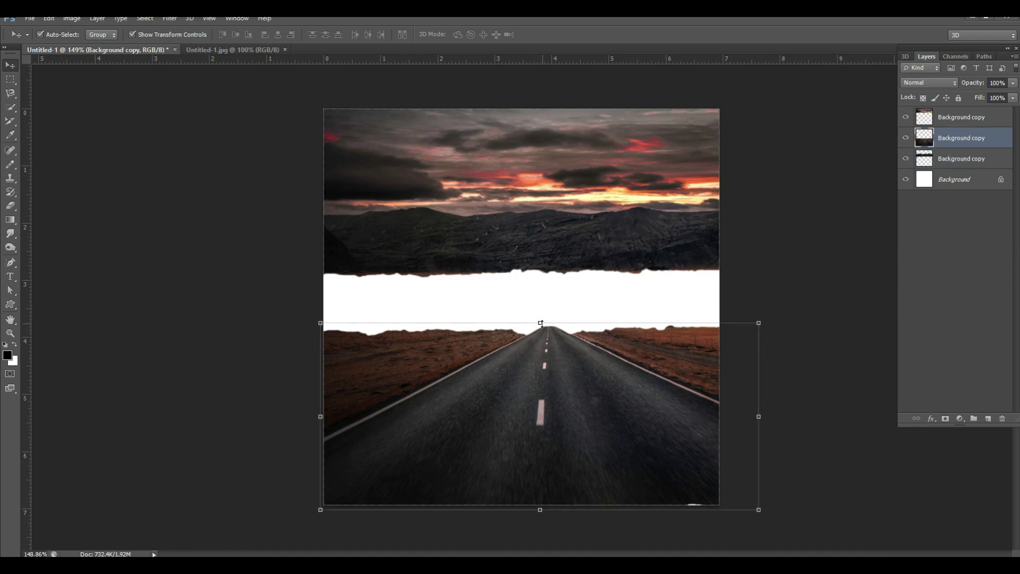
left_click_drag(539, 322, 542, 244)
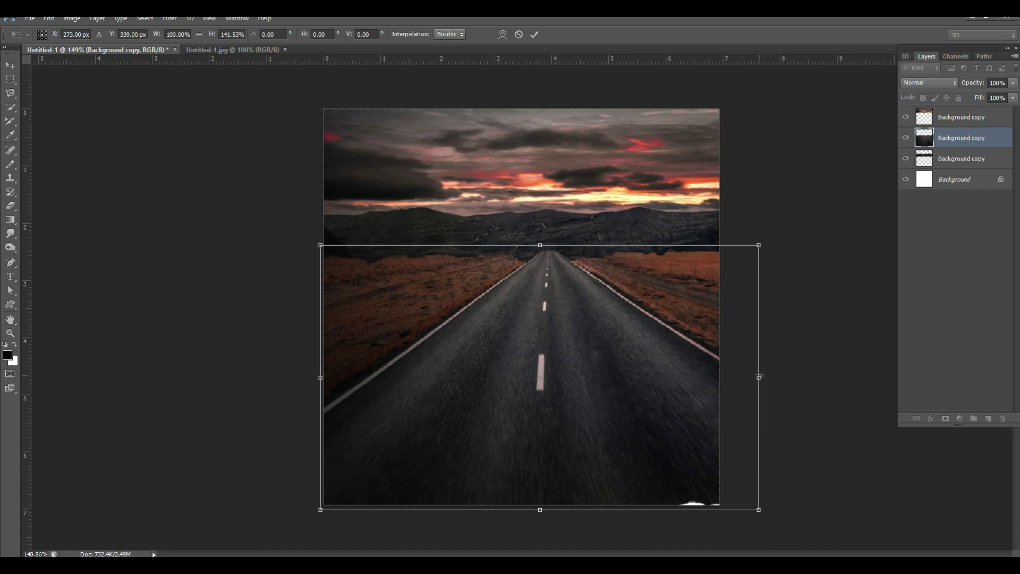
left_click_drag(758, 378, 726, 377)
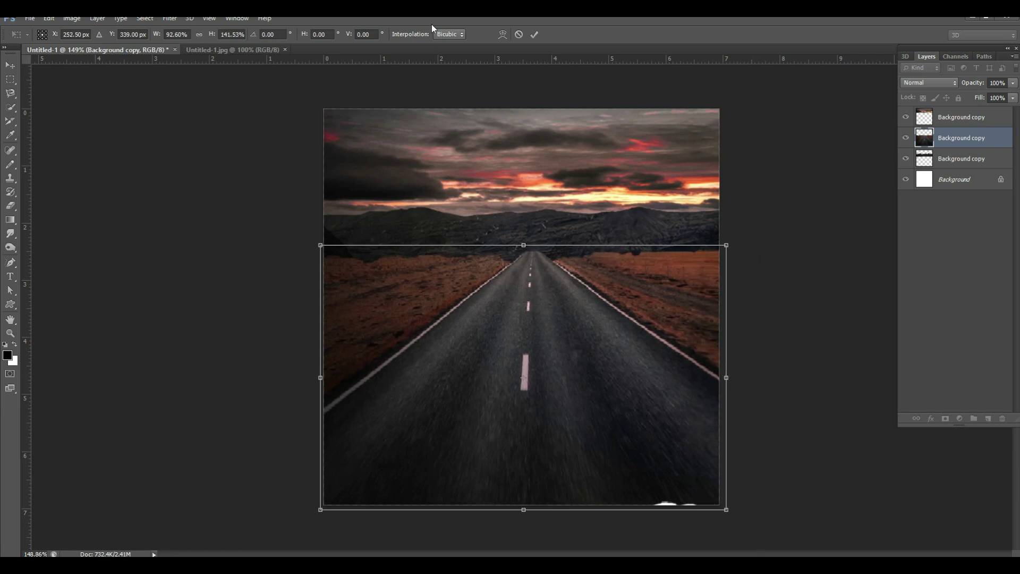
left_click(535, 34)
left_click(176, 276)
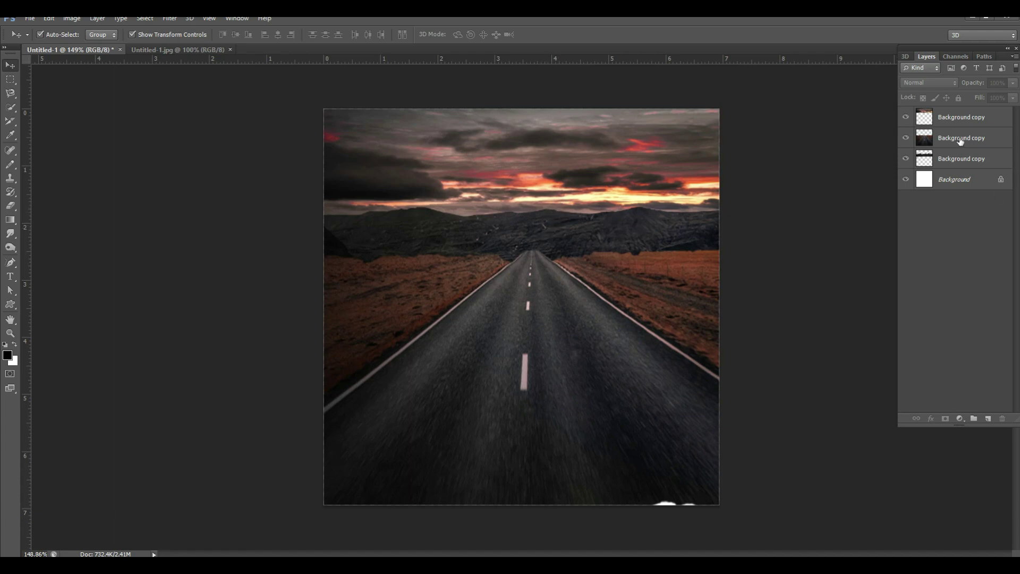
Move the road Background copy layer to the top of the stack, keeping the mountains below the sky.
left_click_drag(961, 140, 959, 107)
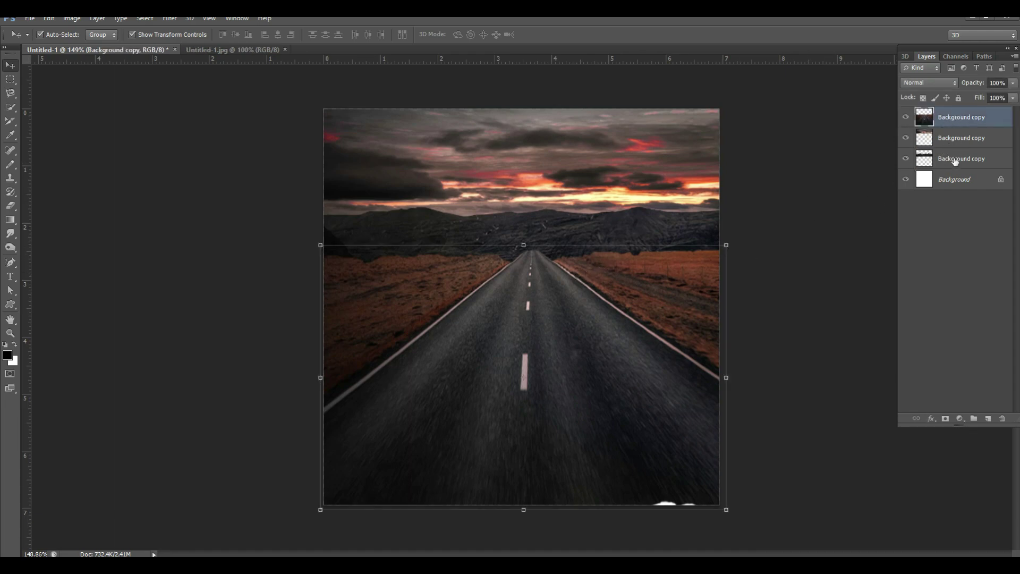
left_click_drag(955, 161, 959, 130)
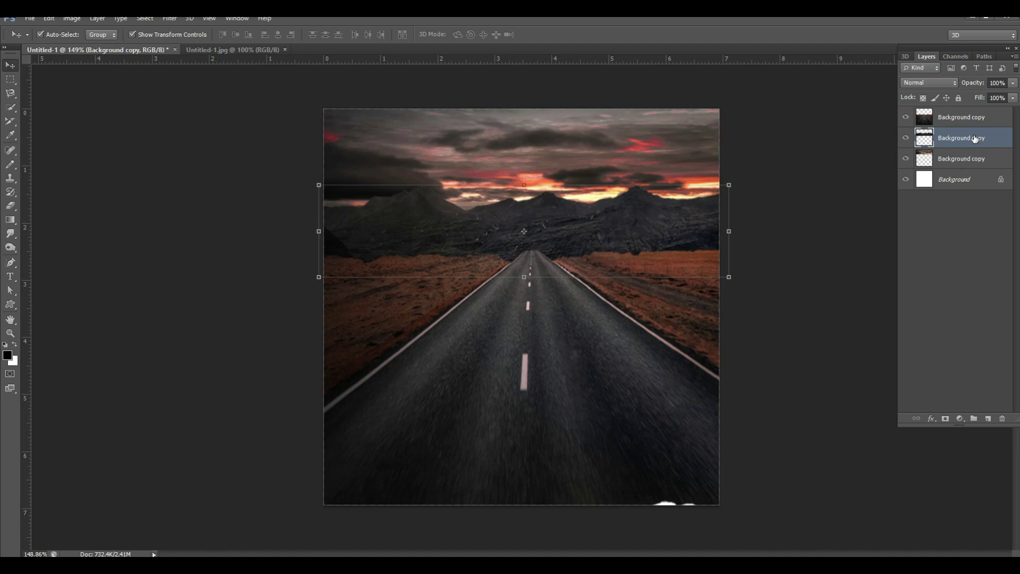
left_click_drag(975, 139, 971, 169)
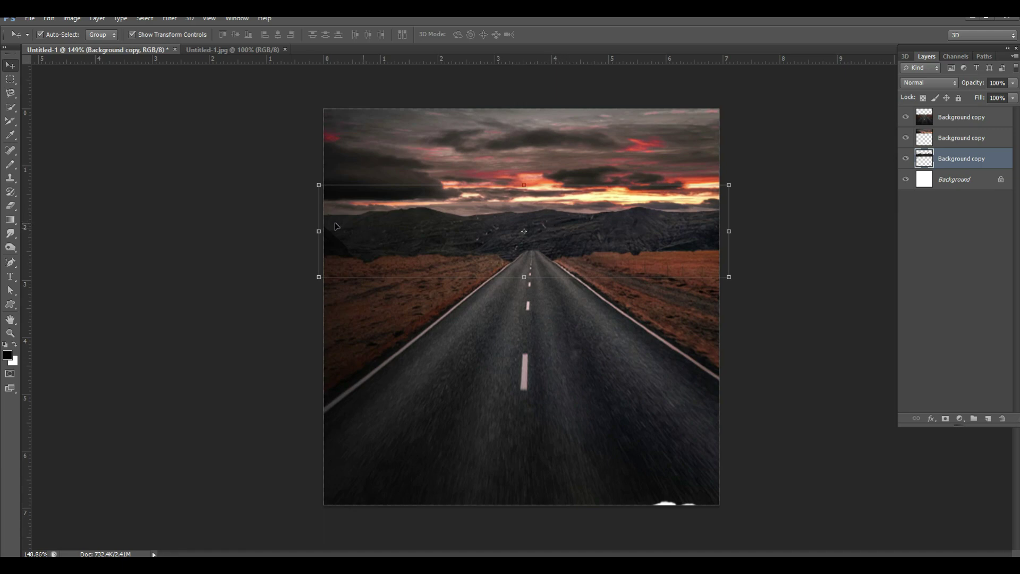
left_click(246, 219)
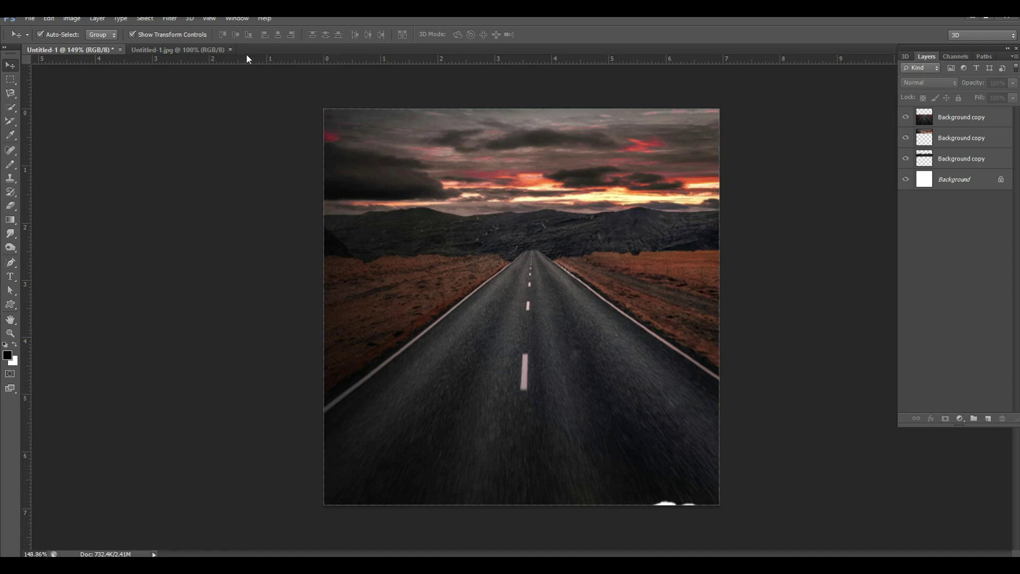
Bring the cematary 01.psd document to the front from its taskbar preview.
mouse_move(403, 566)
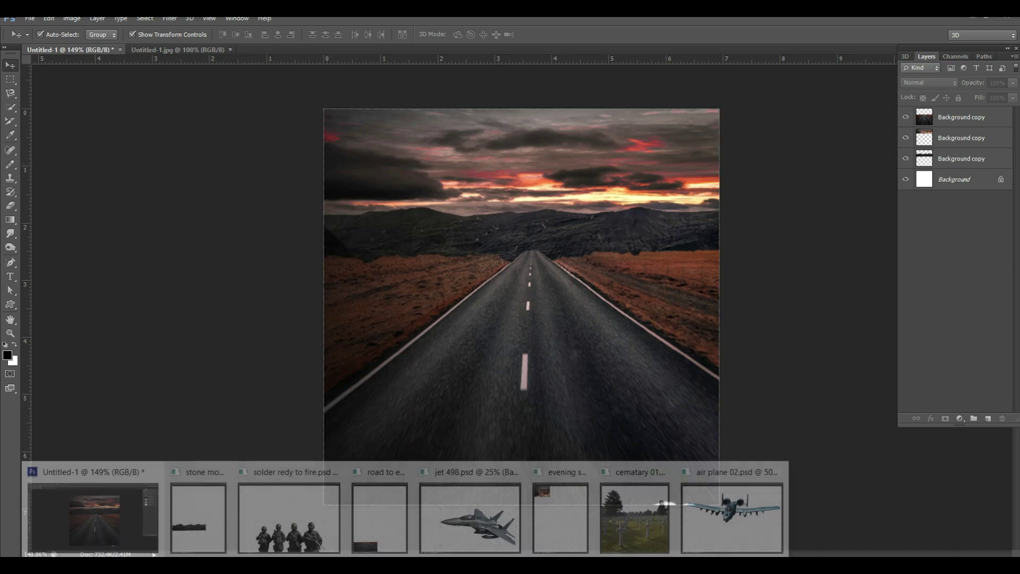
mouse_move(305, 533)
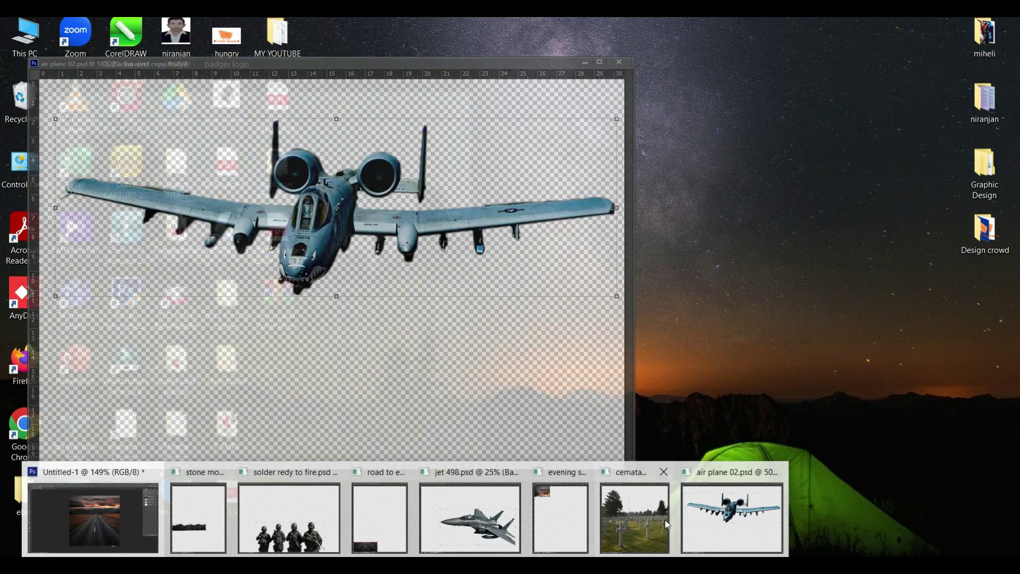
mouse_move(649, 530)
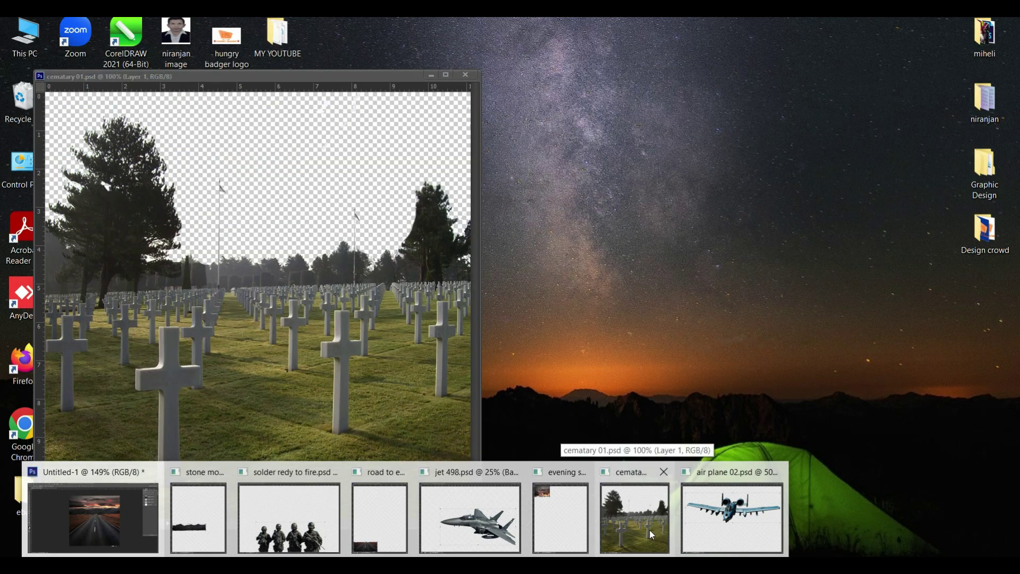
left_click(649, 529)
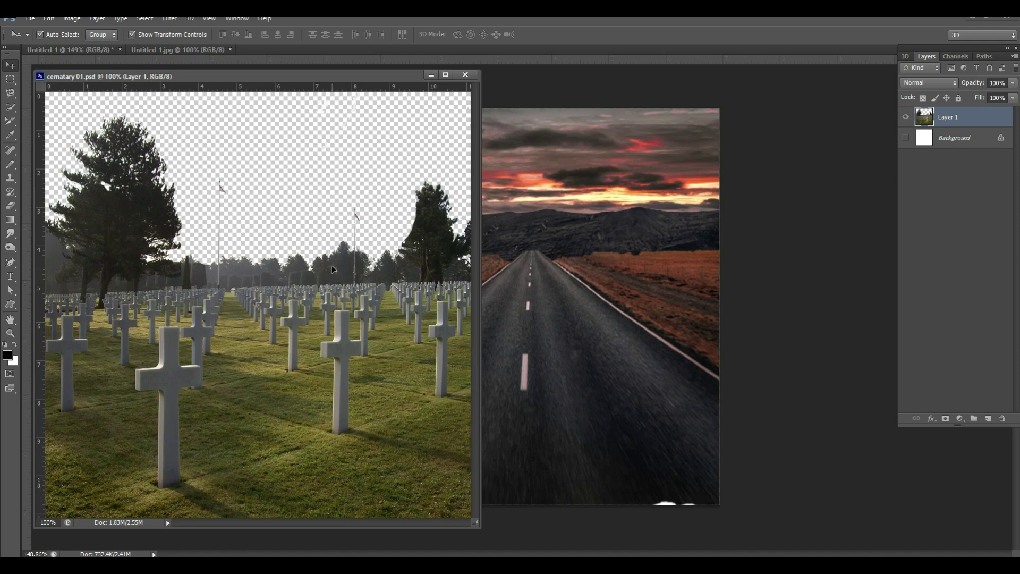
Scale the cemetery image to about 30% and drag it into Untitled-1 as a new layer.
left_click_drag(305, 402, 294, 442)
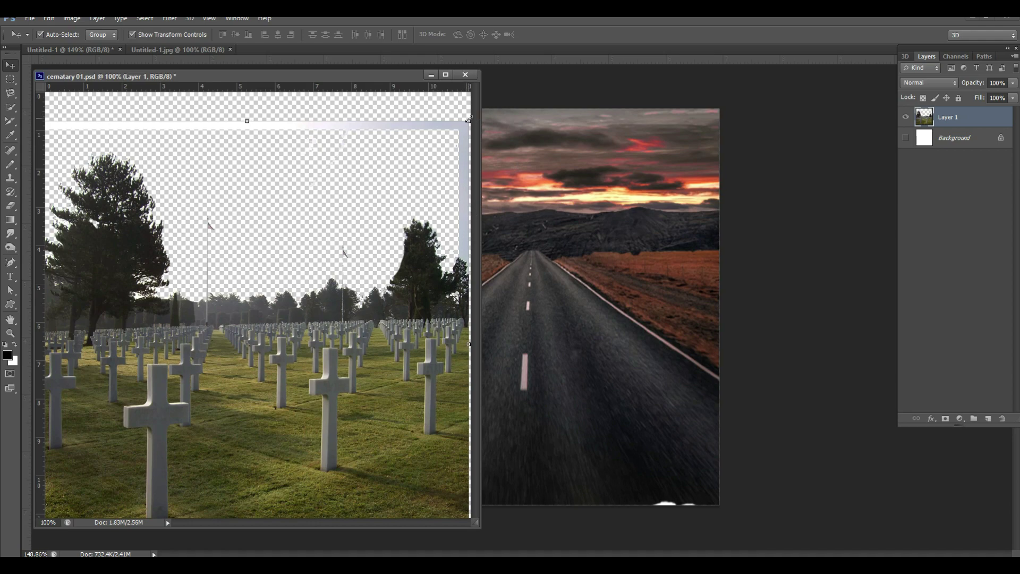
left_click_drag(469, 121, 105, 387)
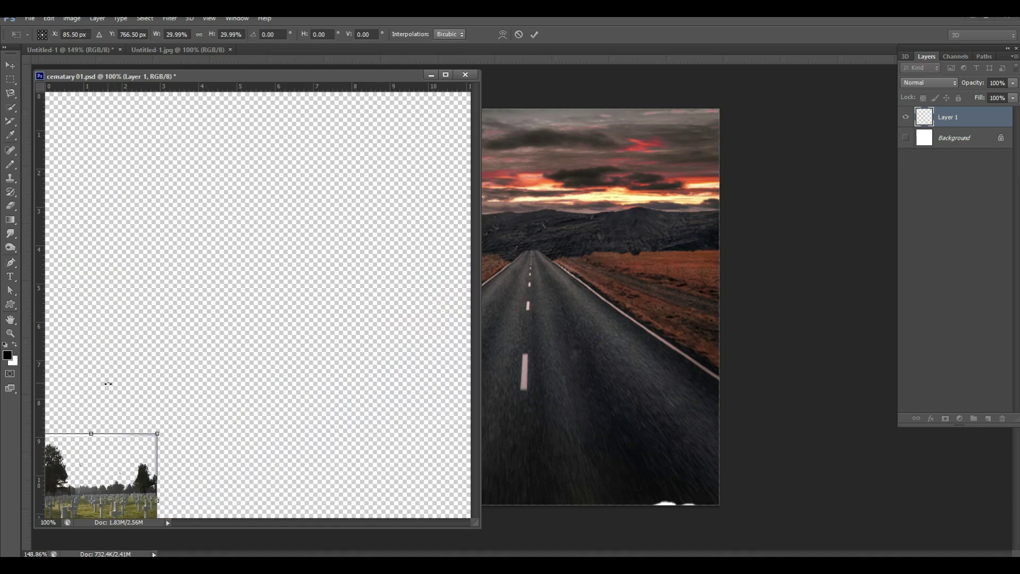
left_click(534, 35)
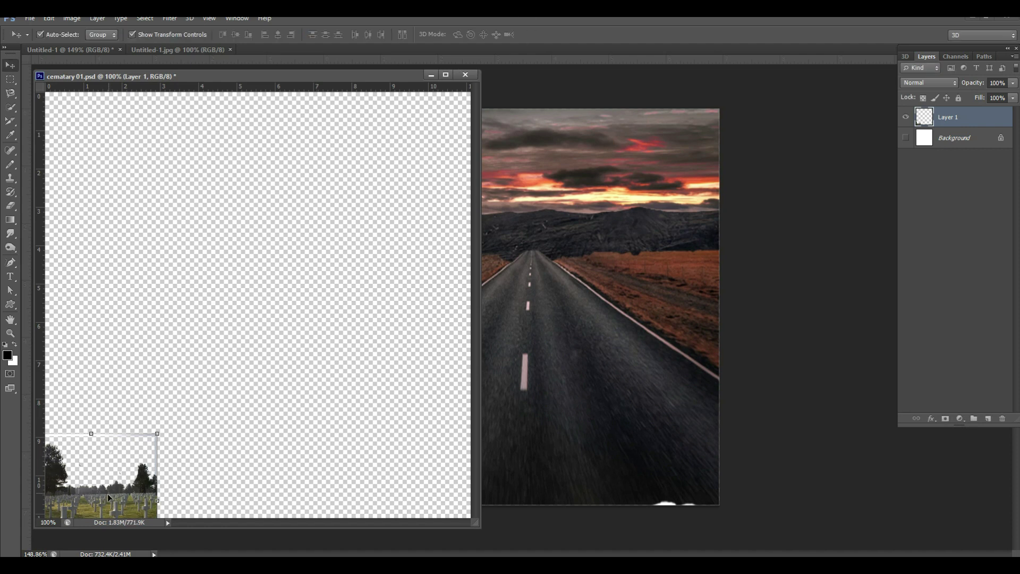
left_click_drag(108, 493, 349, 382)
left_click_drag(632, 141, 558, 180)
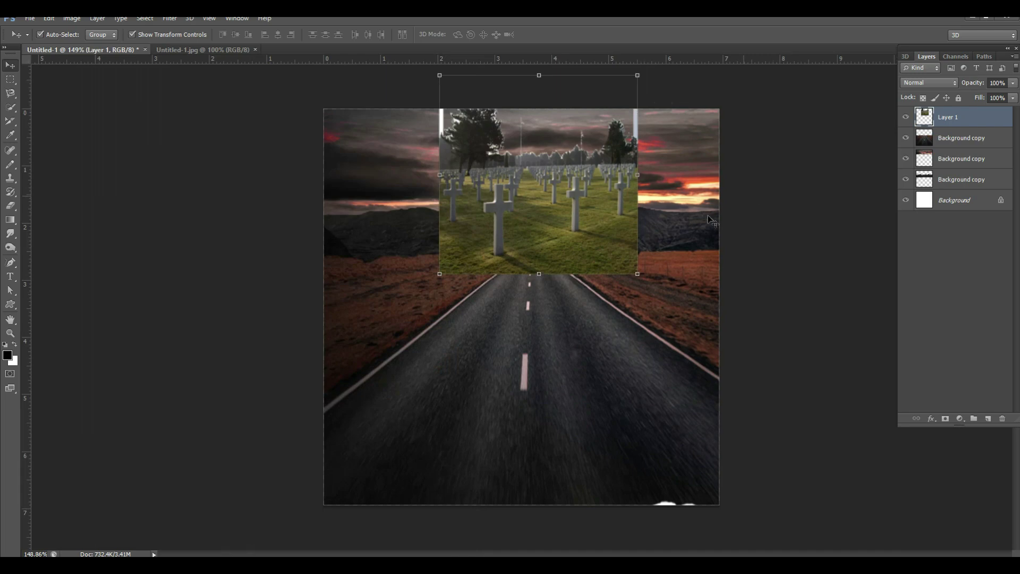
Stretch Layer 1 to about 209% width across the canvas top, just above the road.
left_click(638, 175)
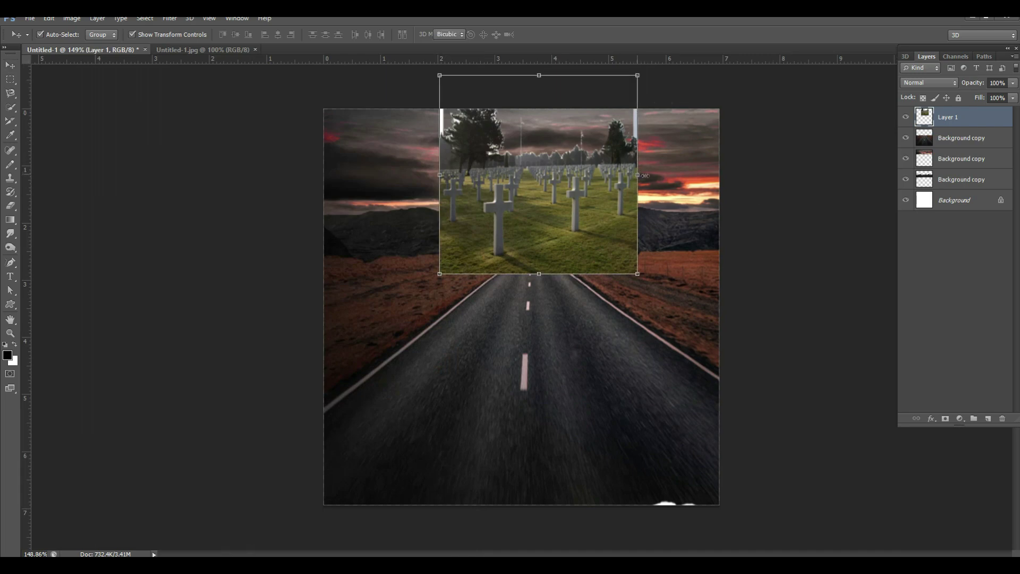
left_click_drag(644, 176, 724, 181)
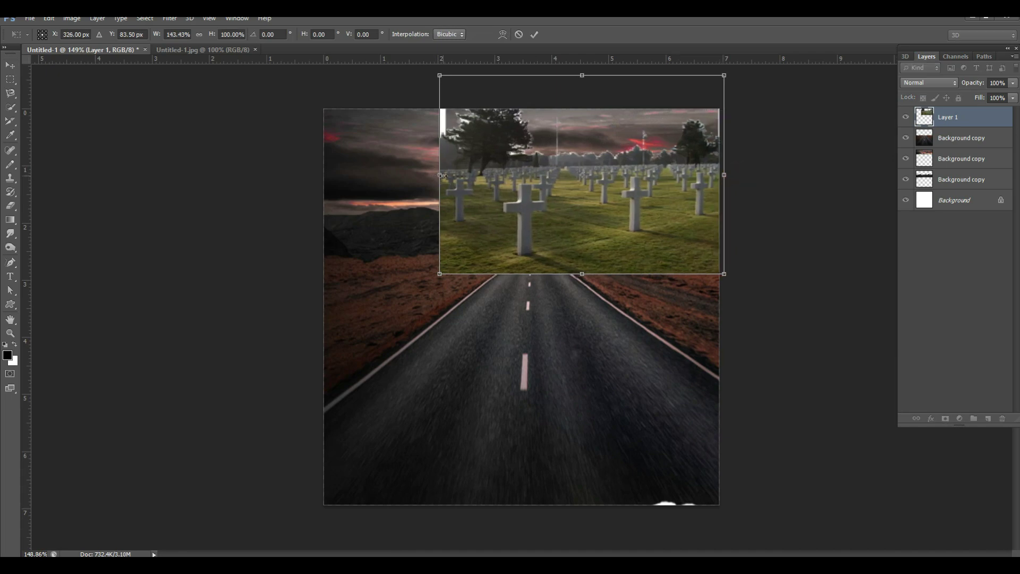
left_click_drag(441, 175, 300, 153)
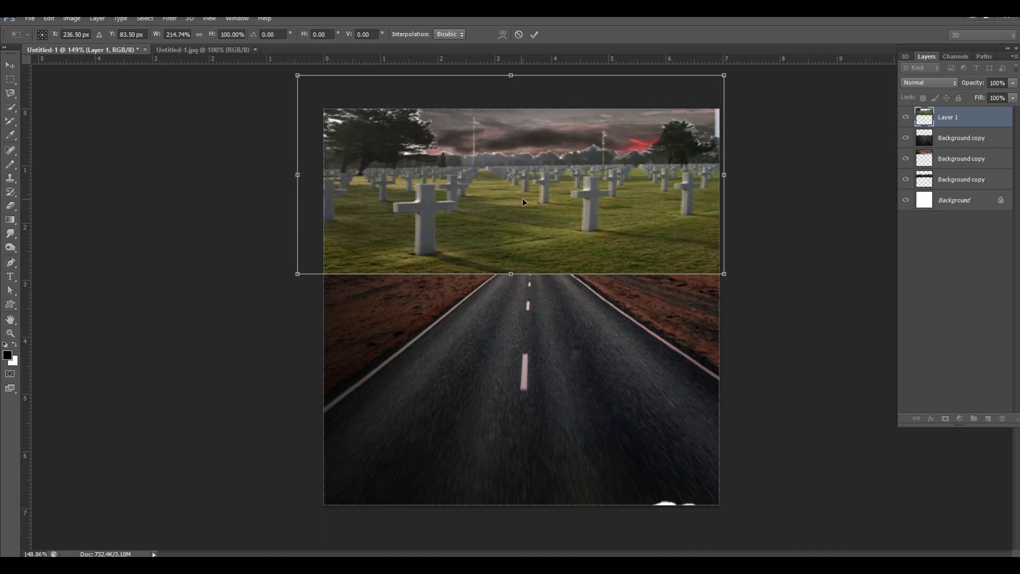
left_click_drag(522, 202, 534, 183)
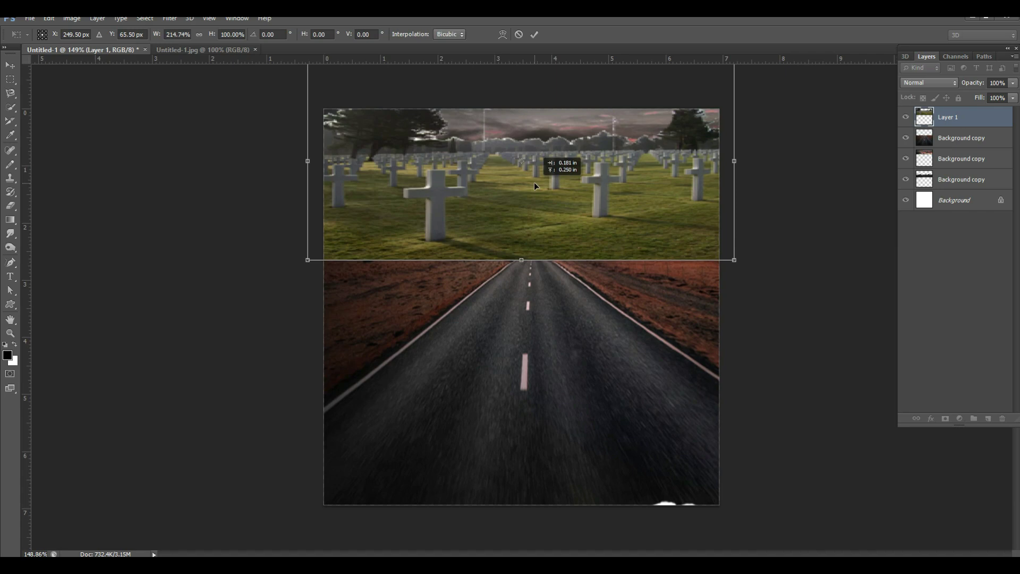
left_click_drag(534, 183, 534, 183)
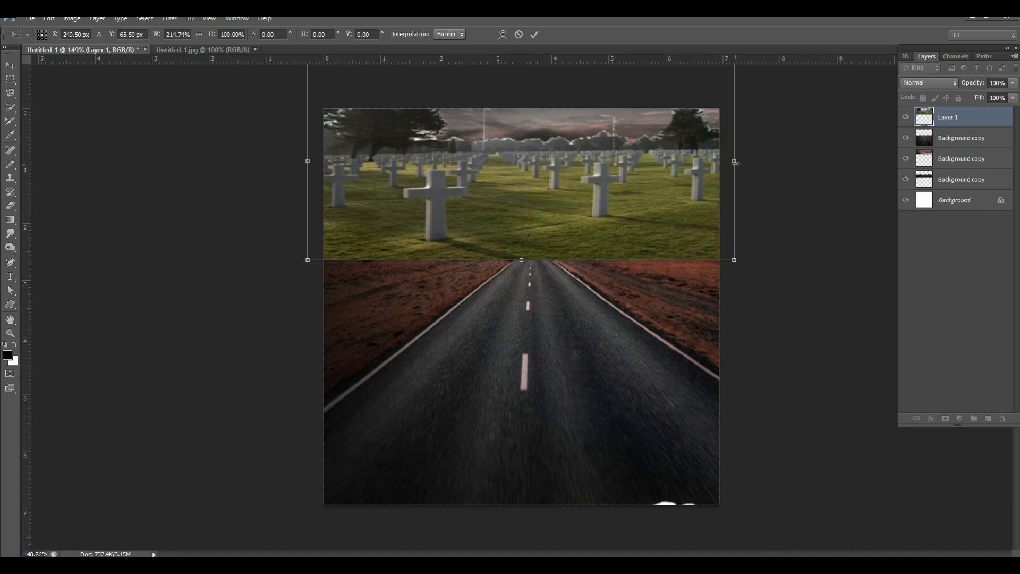
left_click_drag(737, 161, 728, 160)
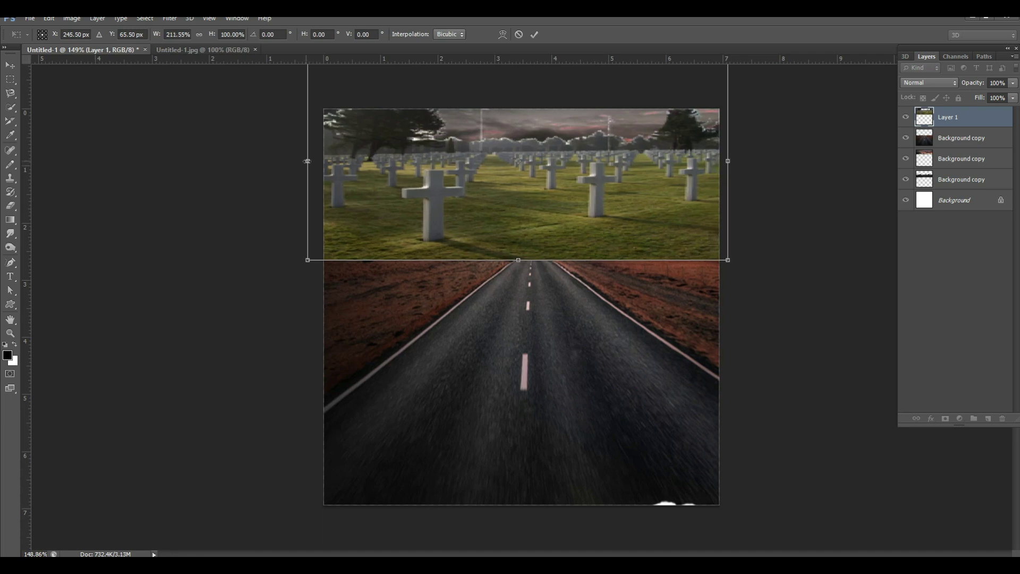
left_click_drag(307, 161, 312, 161)
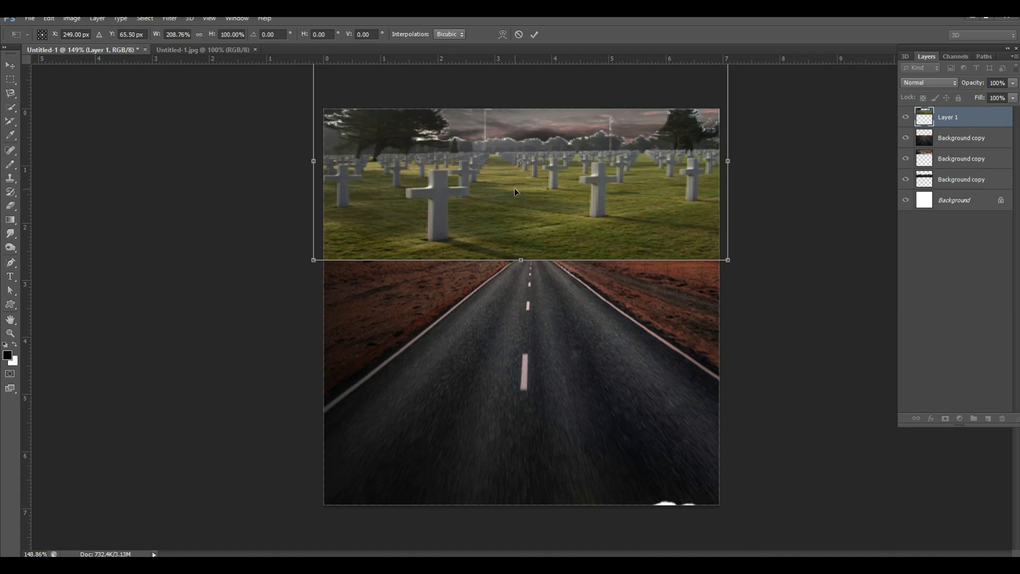
mouse_move(514, 188)
left_mouse_down()
mouse_move(518, 99)
mouse_move(504, 189)
left_mouse_up()
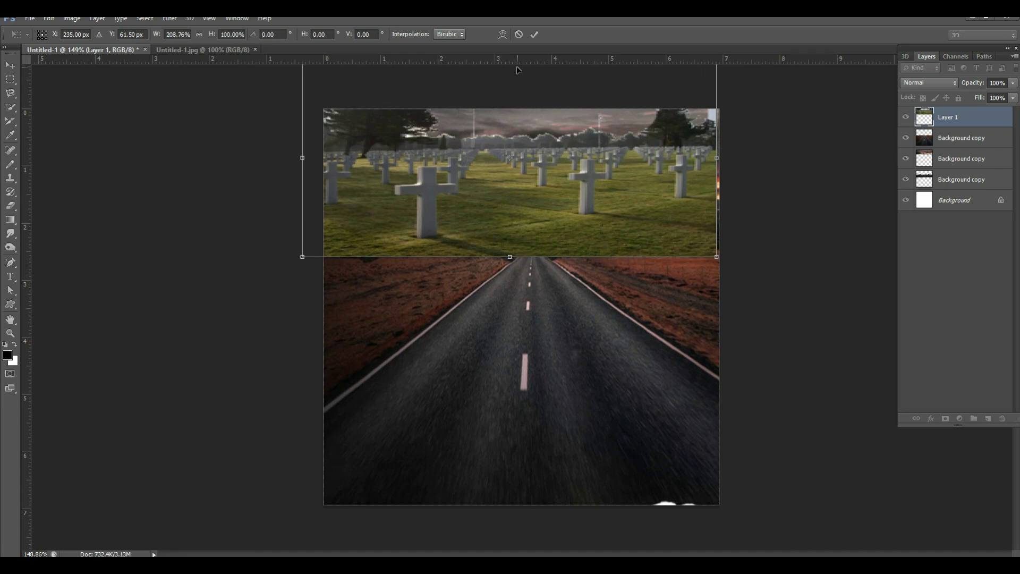
left_click(535, 34)
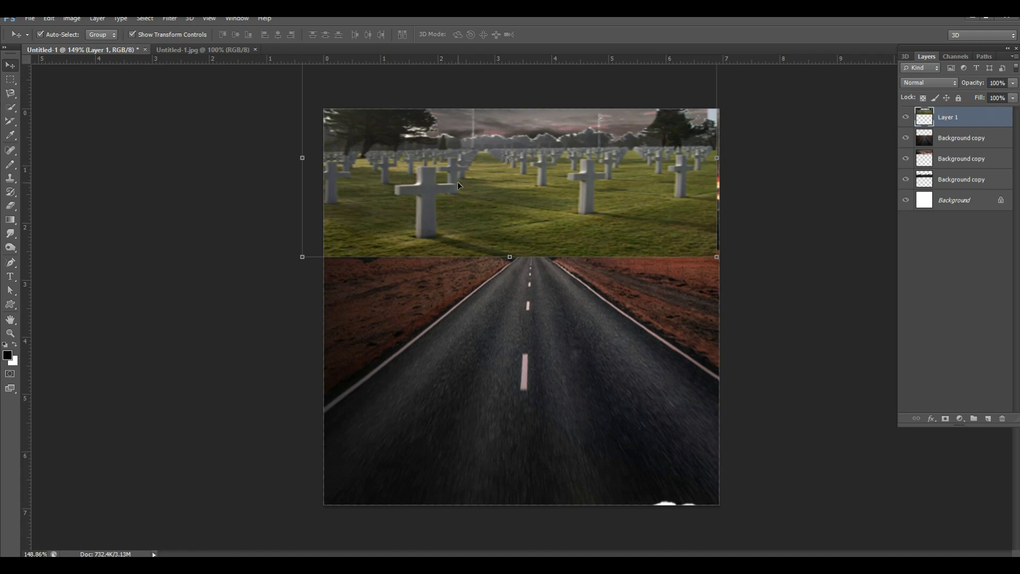
Fade the cemetery layer to 38% opacity and shift it over the horizon.
left_click(1013, 83)
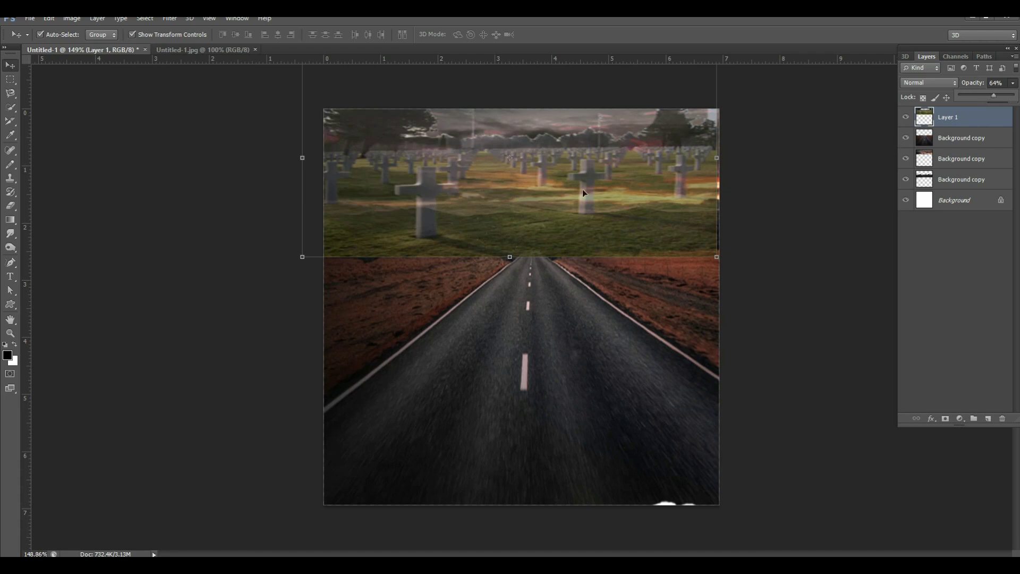
mouse_move(530, 190)
left_mouse_down()
mouse_move(524, 289)
mouse_move(541, 172)
mouse_move(534, 195)
mouse_move(534, 186)
left_mouse_up()
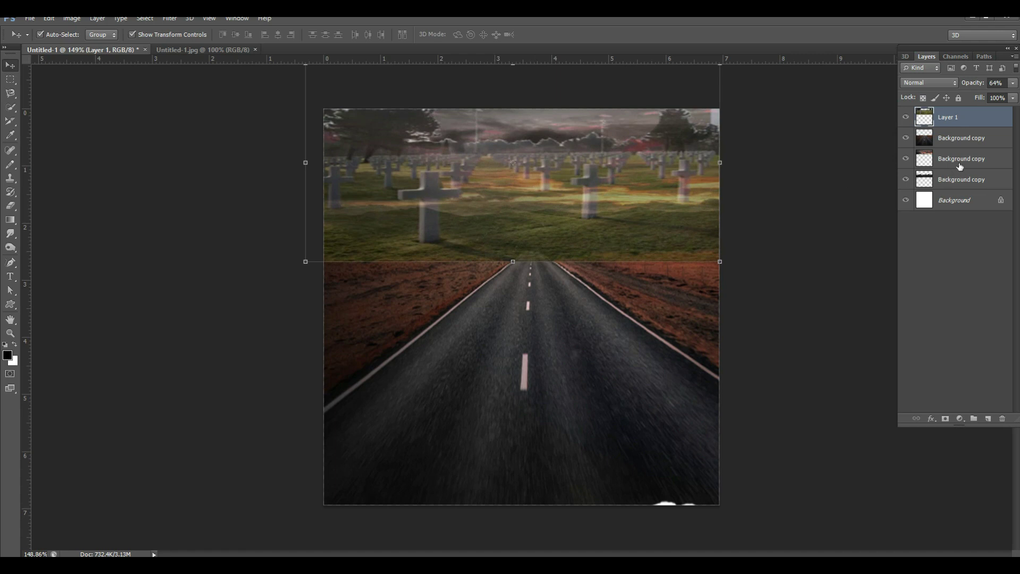
left_click(1013, 84)
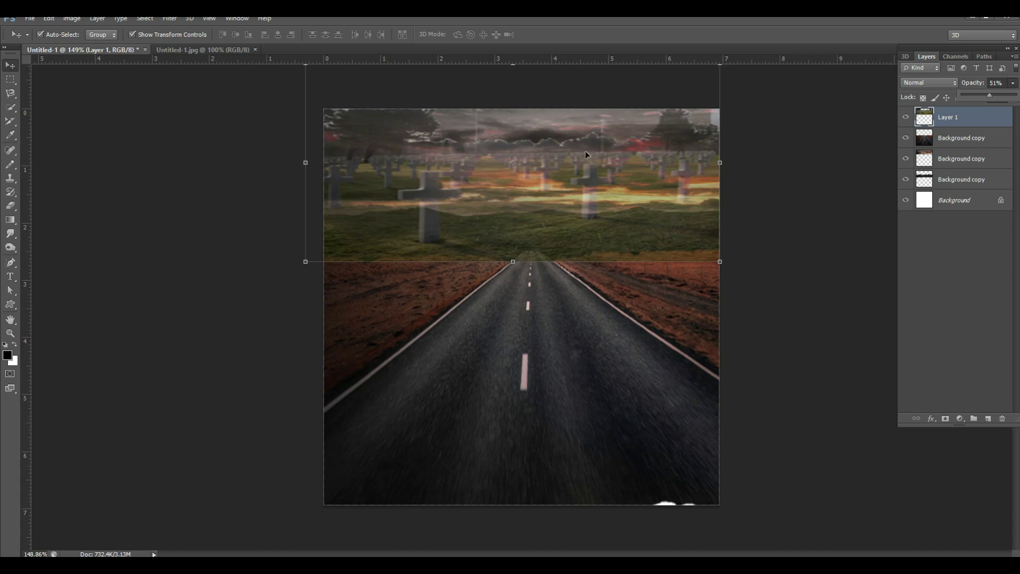
mouse_move(530, 213)
left_mouse_down()
mouse_move(531, 235)
mouse_move(518, 224)
mouse_move(493, 273)
mouse_move(501, 368)
mouse_move(550, 212)
left_mouse_up()
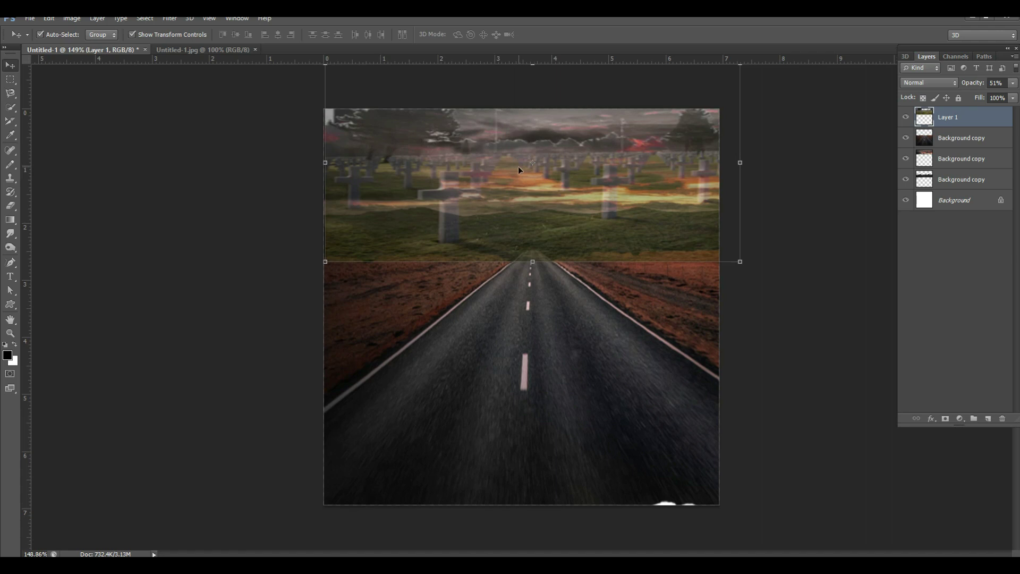
left_click(1014, 82)
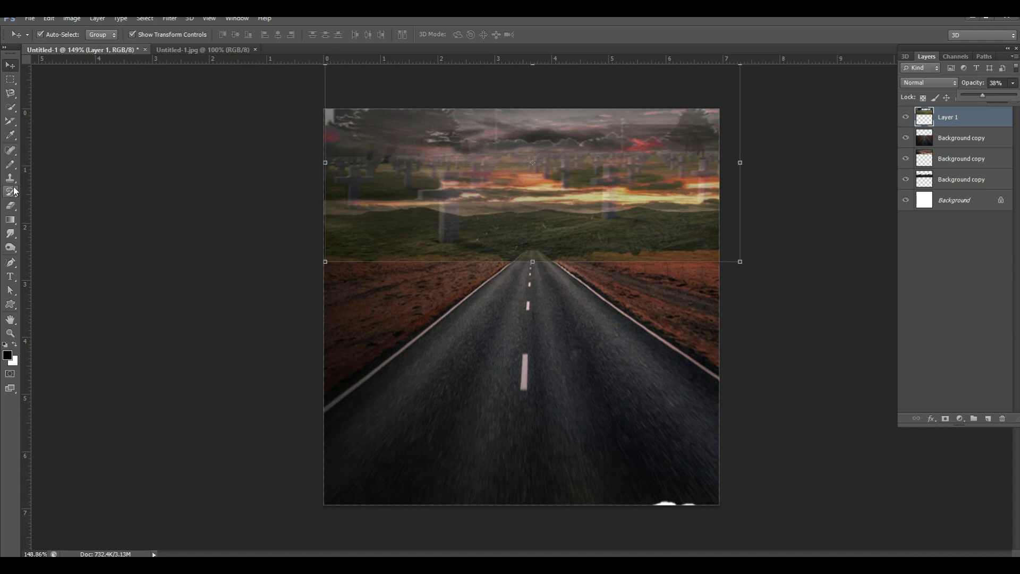
left_click(14, 207)
left_click(14, 207)
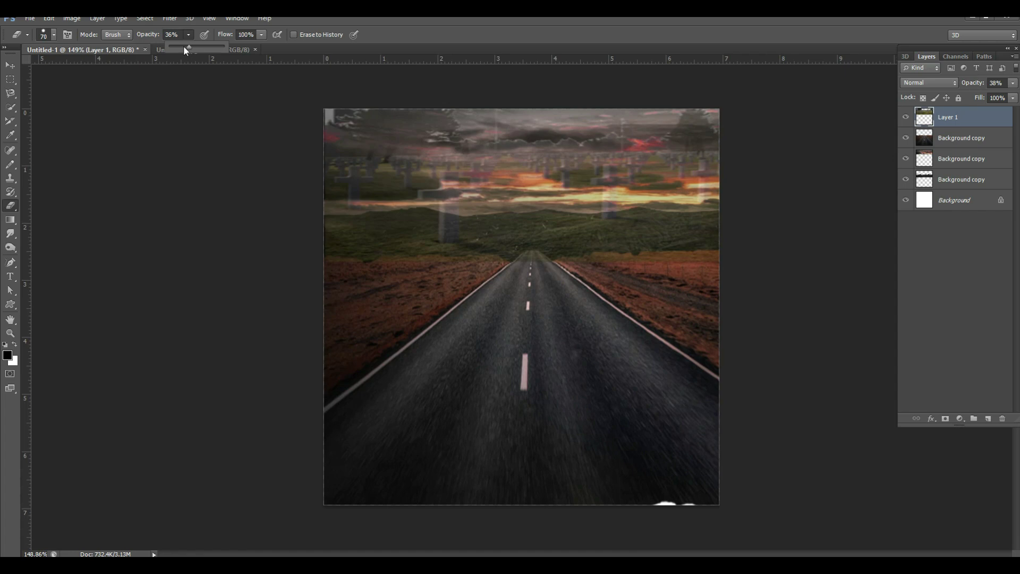
Set the Eraser to 26% opacity with a 55 px brush.
left_click(184, 46)
left_click(53, 35)
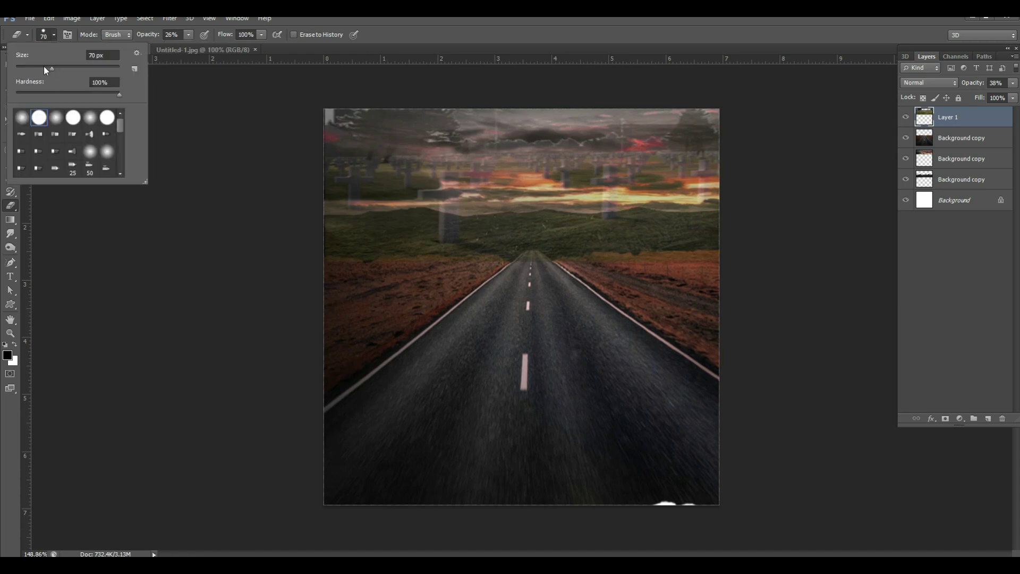
left_click(44, 65)
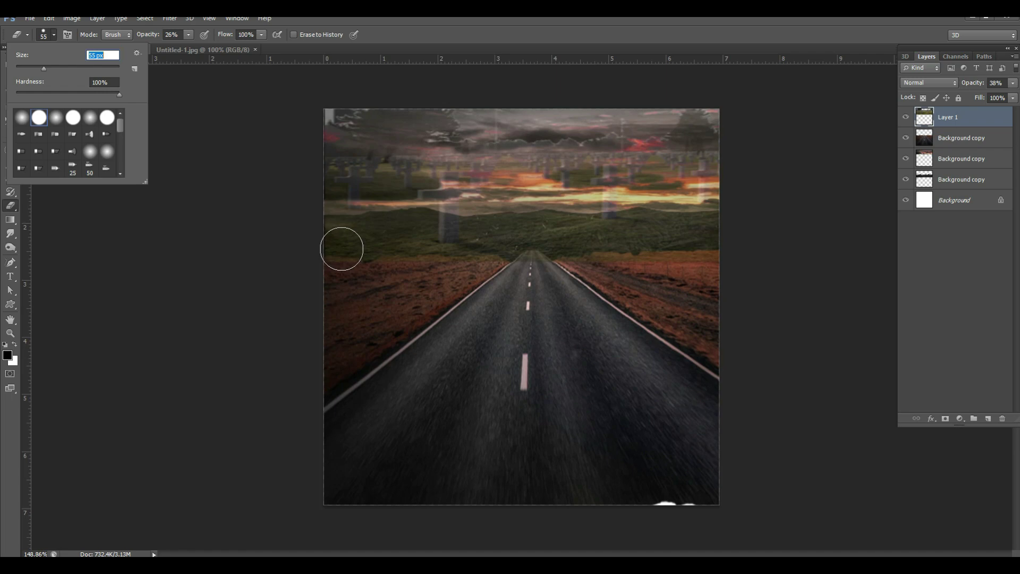
left_click(338, 245)
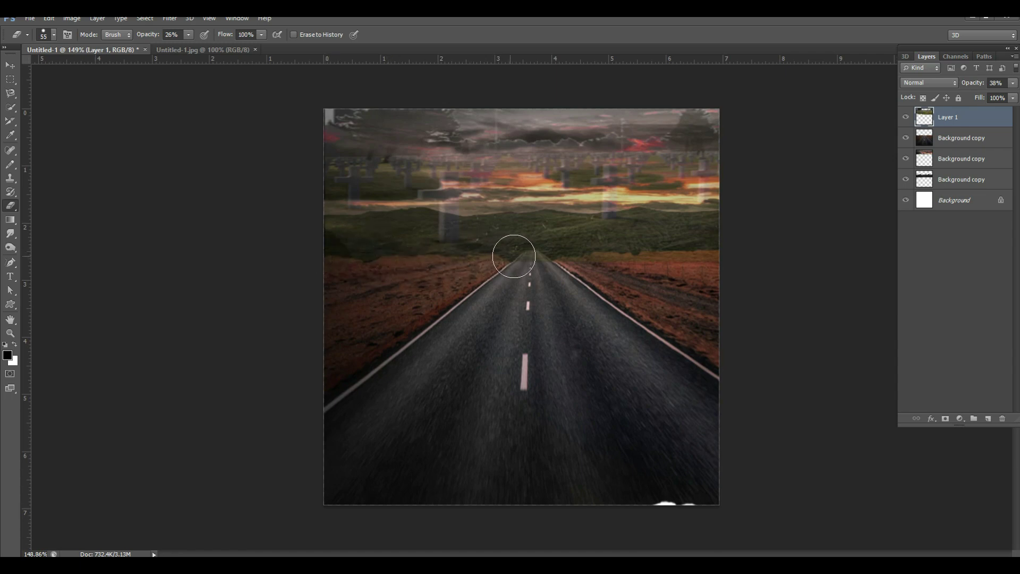
Erase the cemetery overlay around the road's vanishing point and across the upper and left sky.
mouse_move(515, 258)
left_mouse_down()
mouse_move(570, 258)
mouse_move(512, 253)
mouse_move(533, 251)
mouse_move(514, 253)
mouse_move(729, 251)
mouse_move(483, 255)
mouse_move(408, 243)
mouse_move(411, 257)
mouse_move(340, 246)
mouse_move(393, 268)
mouse_move(477, 262)
mouse_move(361, 244)
mouse_move(512, 264)
mouse_move(482, 250)
left_mouse_up()
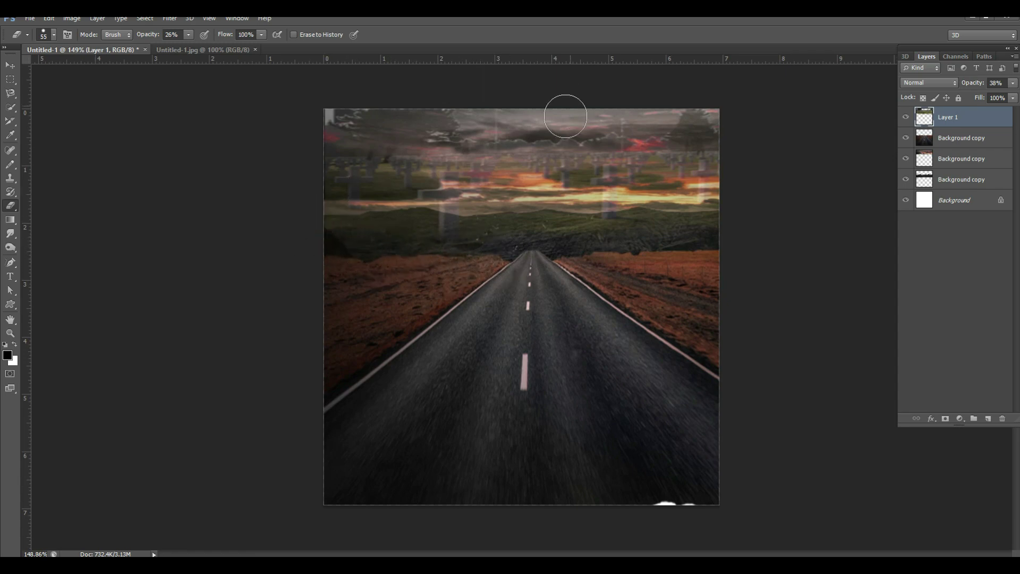
mouse_move(543, 152)
left_mouse_down()
mouse_move(711, 149)
mouse_move(502, 154)
left_mouse_up()
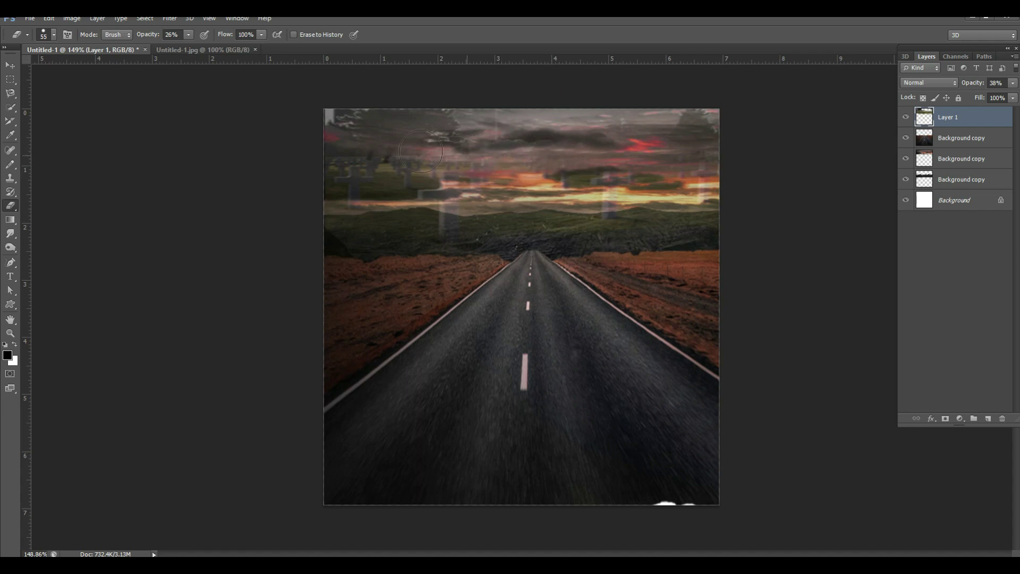
mouse_move(373, 144)
left_mouse_down()
mouse_move(341, 135)
mouse_move(394, 145)
mouse_move(338, 132)
mouse_move(366, 149)
mouse_move(415, 147)
mouse_move(419, 130)
mouse_move(486, 149)
mouse_move(675, 160)
mouse_move(720, 146)
mouse_move(683, 156)
mouse_move(592, 145)
mouse_move(612, 151)
mouse_move(464, 160)
left_mouse_up()
mouse_move(391, 156)
left_mouse_down()
mouse_move(340, 154)
mouse_move(319, 136)
mouse_move(320, 218)
mouse_move(345, 250)
mouse_move(387, 260)
mouse_move(323, 234)
mouse_move(350, 246)
mouse_move(328, 239)
mouse_move(501, 250)
mouse_move(680, 234)
mouse_move(539, 203)
mouse_move(428, 155)
mouse_move(360, 165)
mouse_move(312, 148)
mouse_move(348, 126)
mouse_move(432, 221)
mouse_move(369, 277)
mouse_move(366, 262)
mouse_move(438, 197)
mouse_move(367, 125)
mouse_move(534, 134)
mouse_move(361, 122)
mouse_move(647, 133)
mouse_move(308, 136)
mouse_move(445, 147)
mouse_move(570, 132)
mouse_move(694, 137)
mouse_move(566, 126)
mouse_move(345, 129)
mouse_move(391, 113)
mouse_move(617, 121)
mouse_move(670, 110)
mouse_move(317, 102)
mouse_move(601, 110)
mouse_move(337, 100)
mouse_move(443, 125)
mouse_move(336, 133)
left_mouse_up()
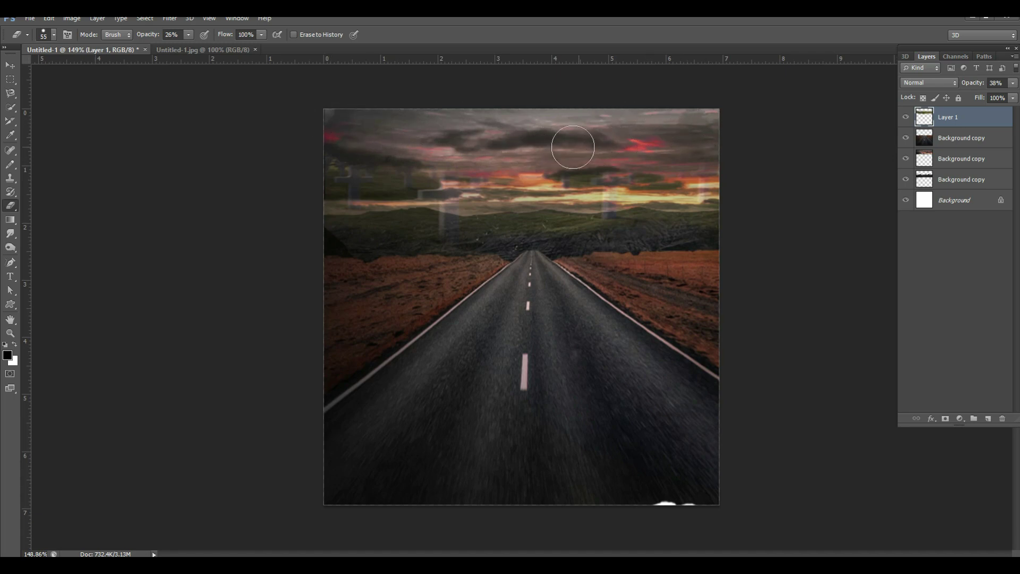
Rename the cemetery layer to 'cematary'.
double_click(964, 119)
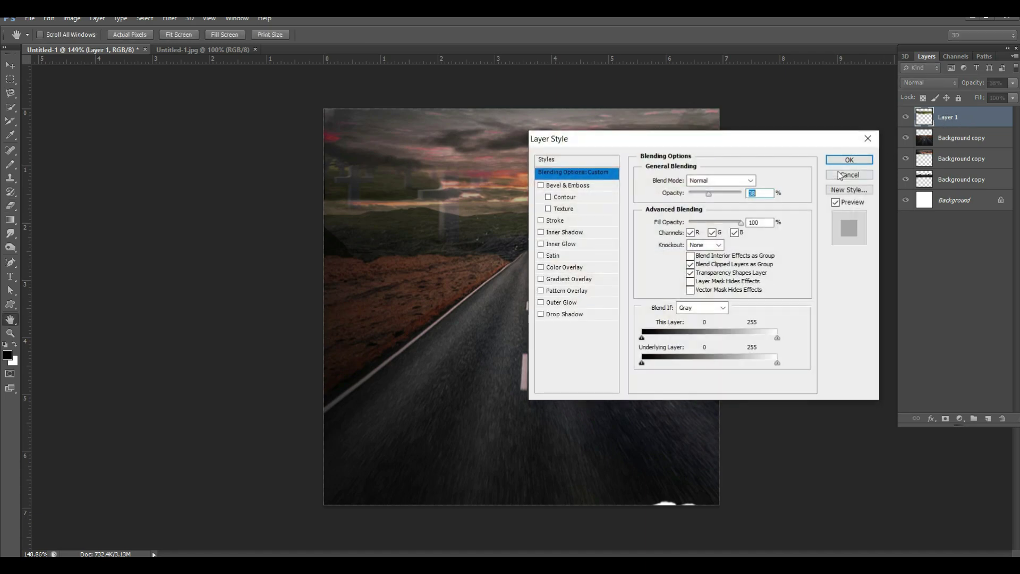
key("Escape")
key("e")
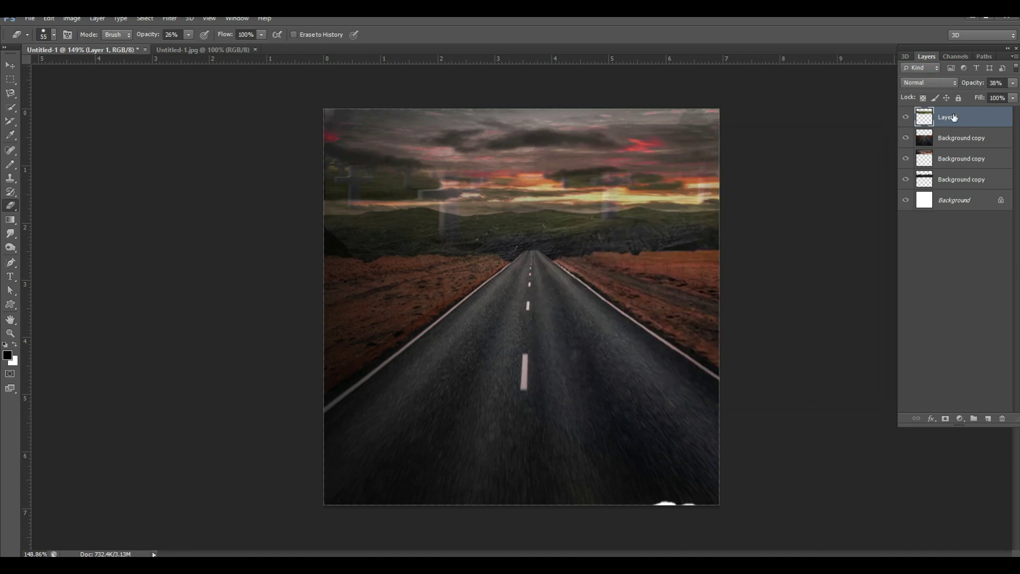
double_click(950, 118)
type("cematary")
key("Return")
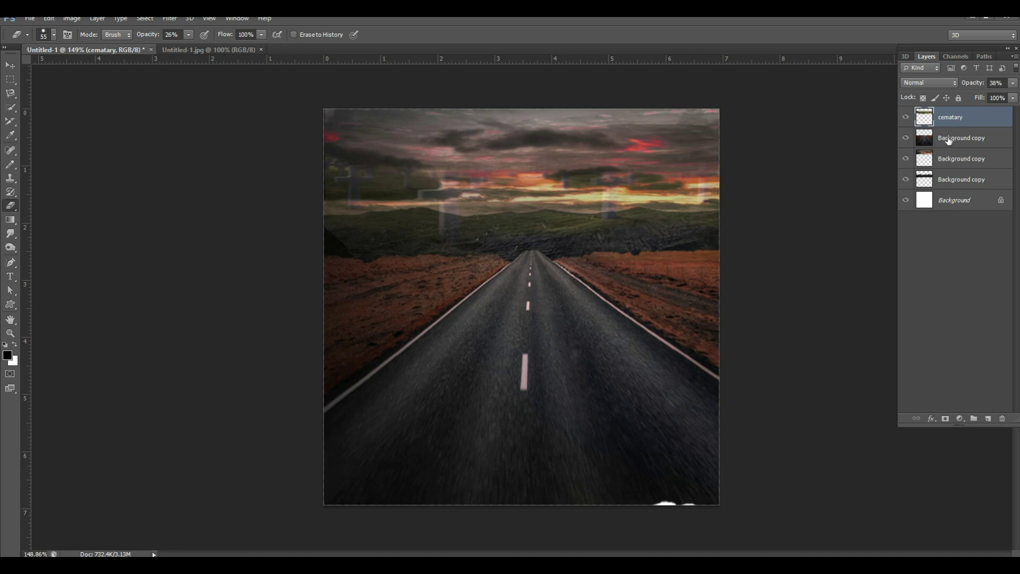
Rename the road and sky layers to 'rod to end' and 'dark sky'.
double_click(949, 138)
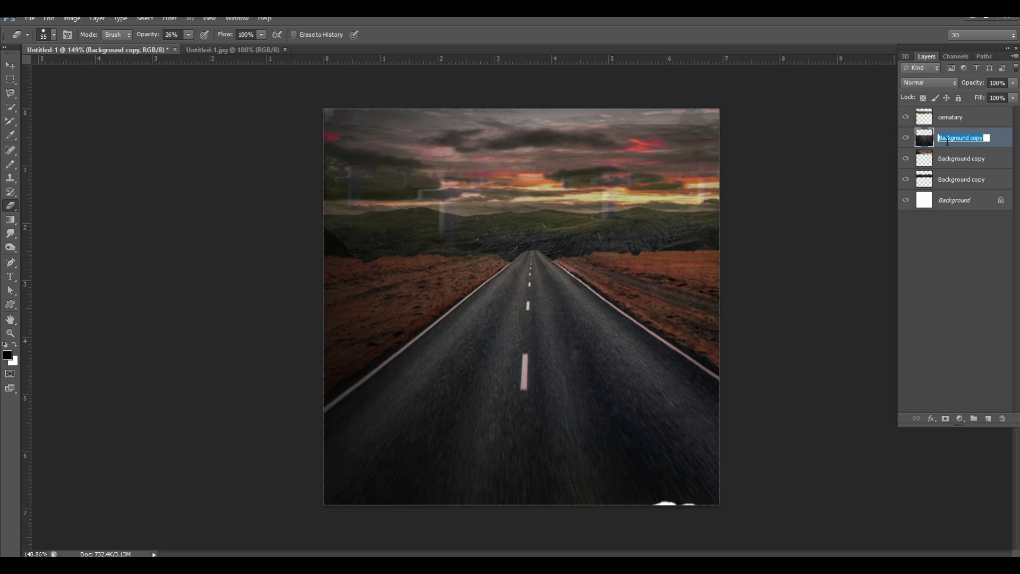
type("road to end")
key("Return")
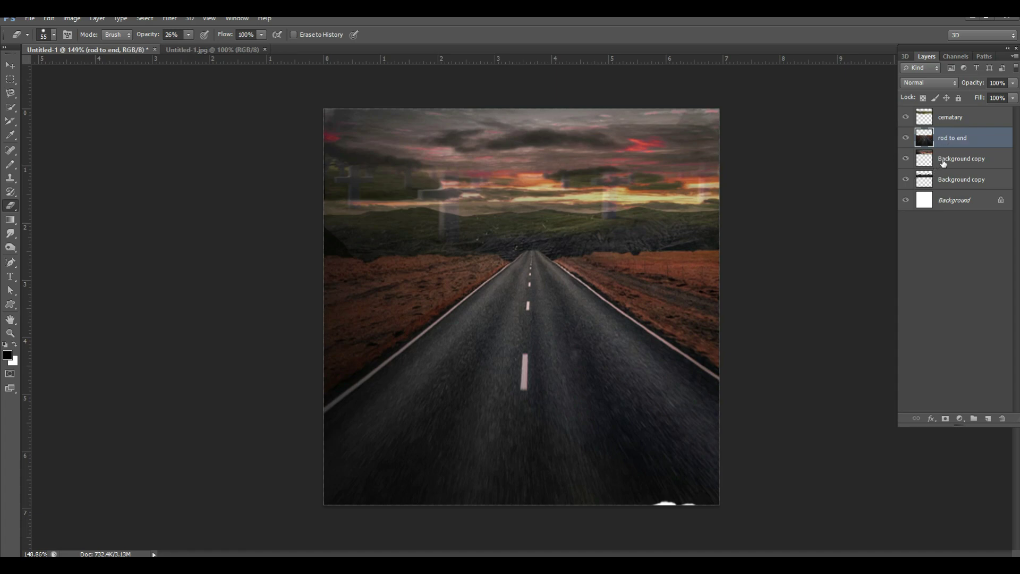
double_click(952, 160)
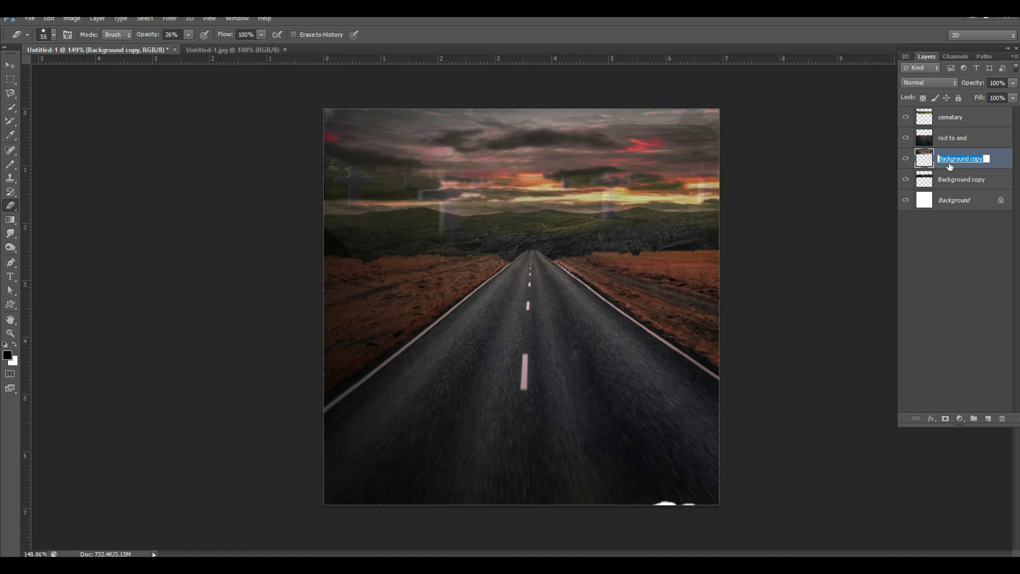
type("dark sky")
key("Return")
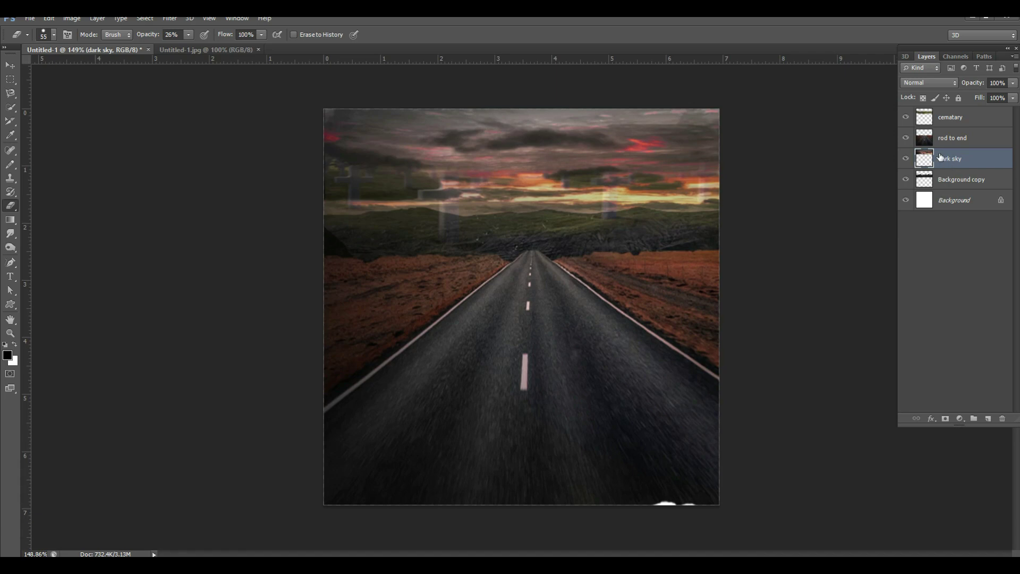
Rename the mountain layer to 'rock moutain' and switch to the Move Tool.
double_click(955, 179)
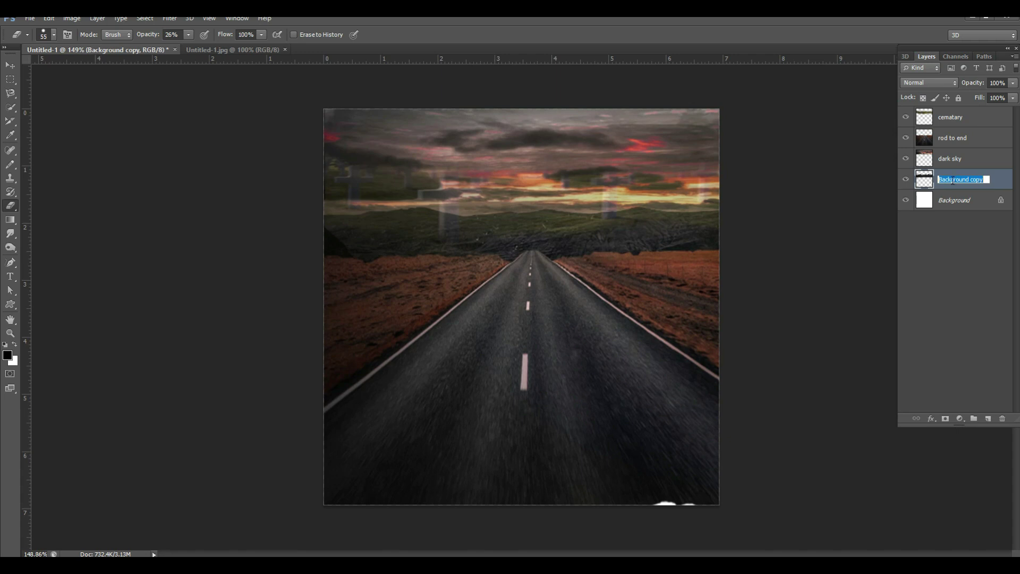
type("rock")
type("moutain")
key("Return")
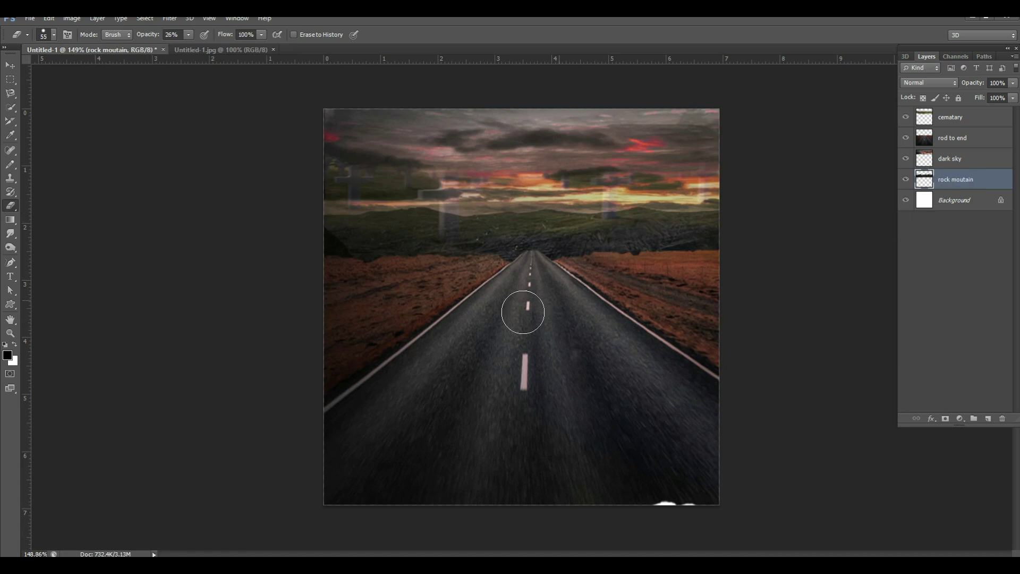
left_click(9, 66)
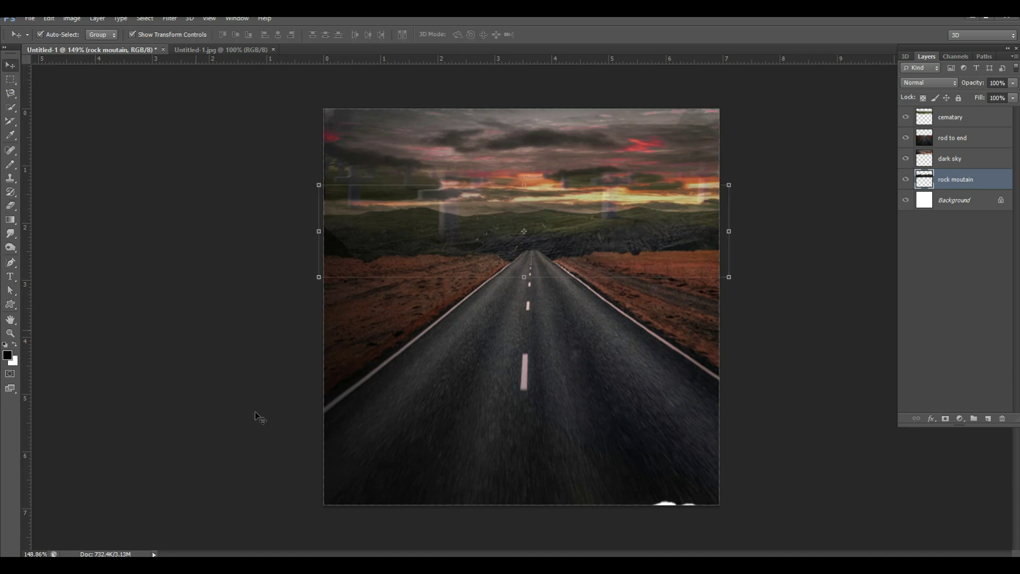
Enlarge the road layer slightly past the canvas edges.
left_click(589, 462)
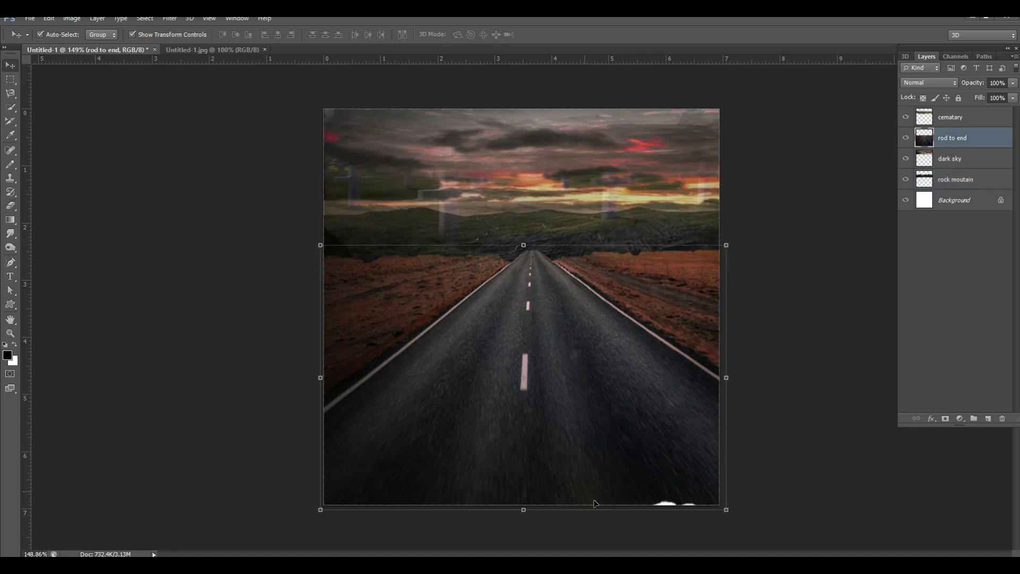
left_click(726, 510)
left_click_drag(725, 510, 734, 515)
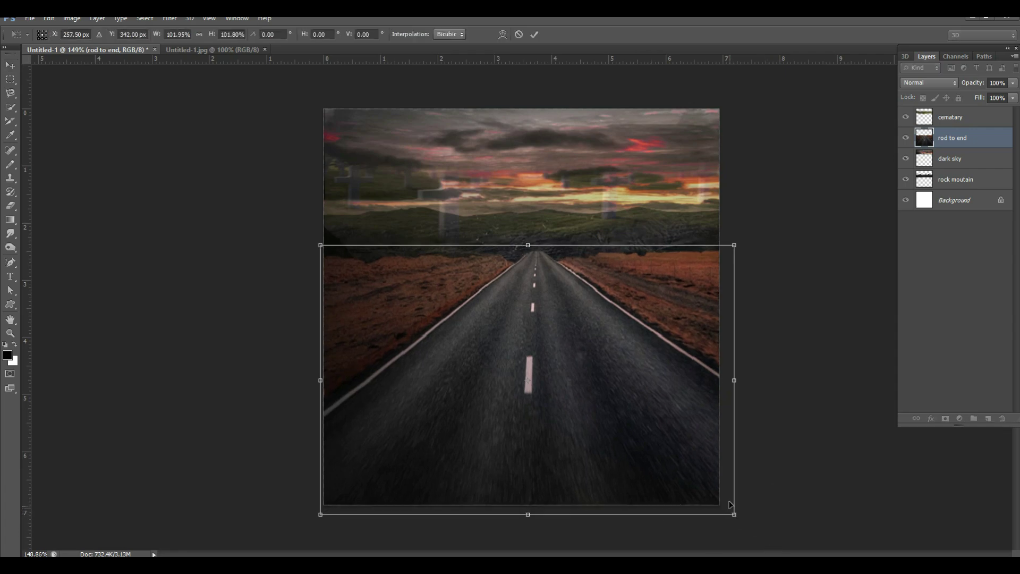
left_click(537, 37)
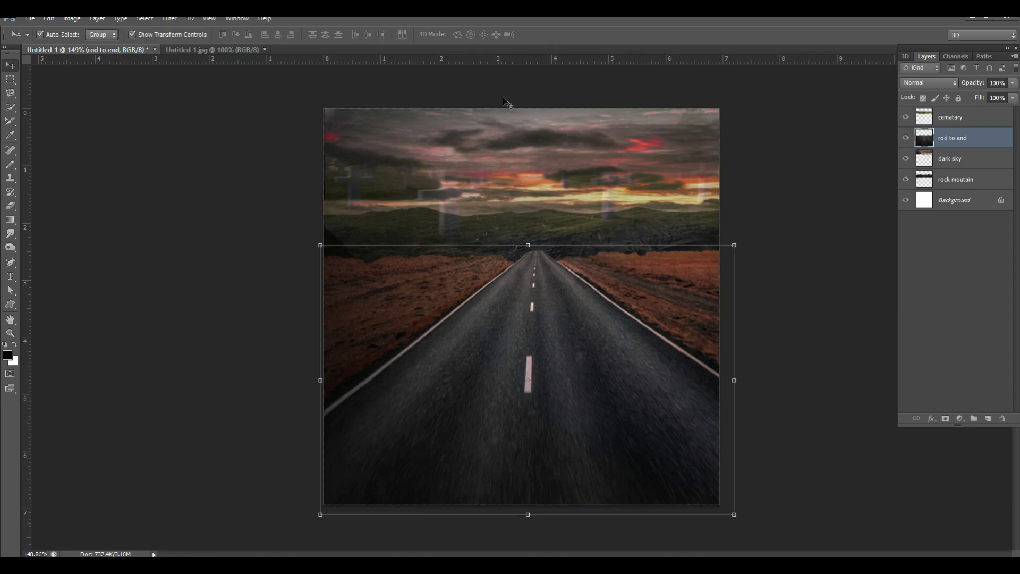
Set the cematary layer's opacity to about half (44%).
left_click(203, 210)
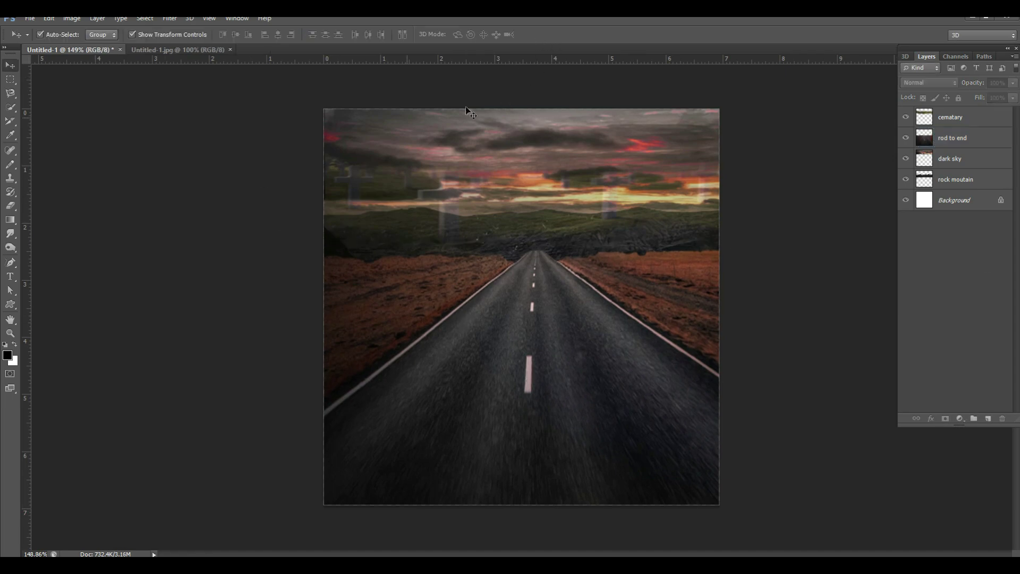
left_click(428, 218)
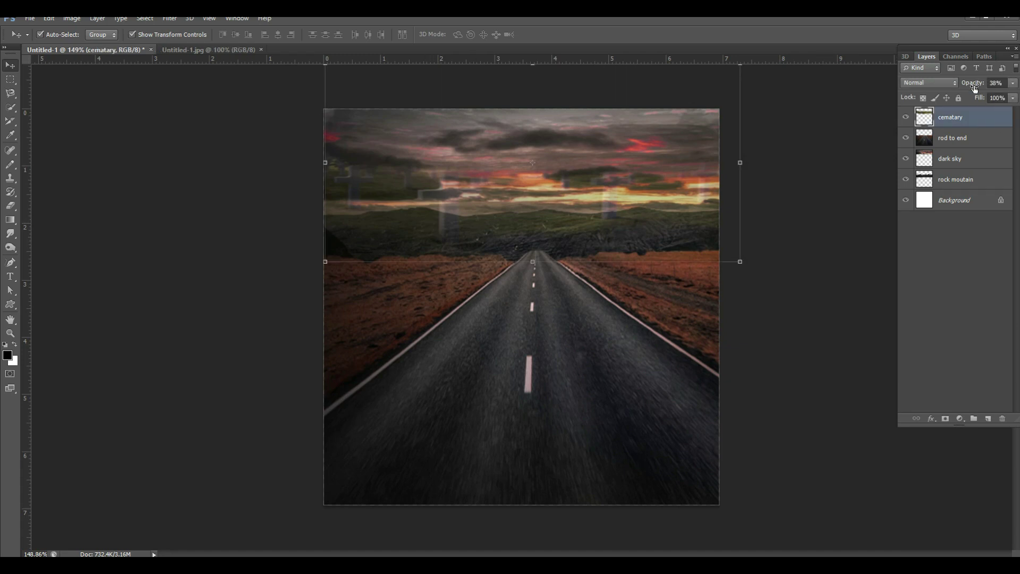
left_click(1014, 84)
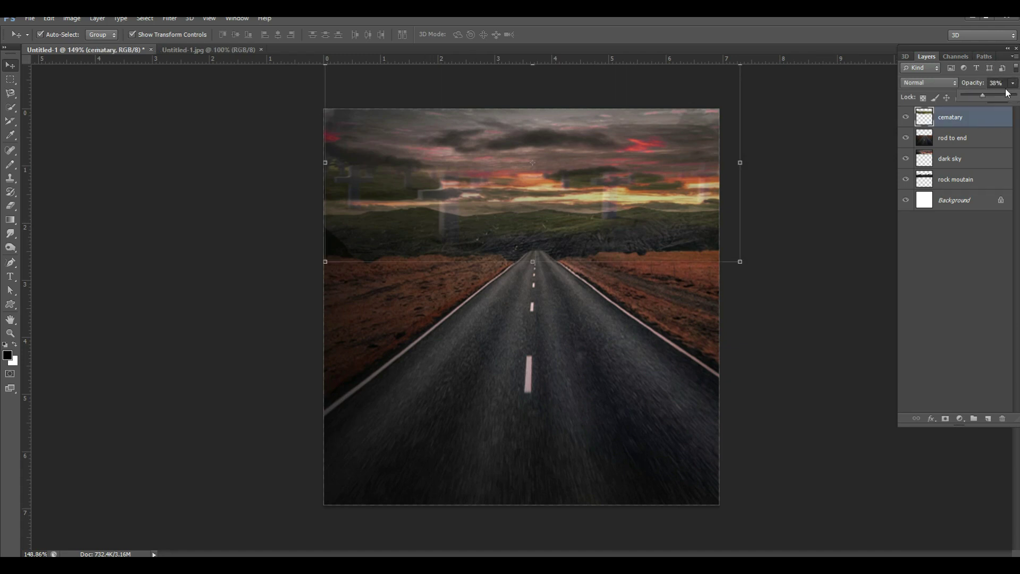
left_click(989, 95)
left_click(84, 218)
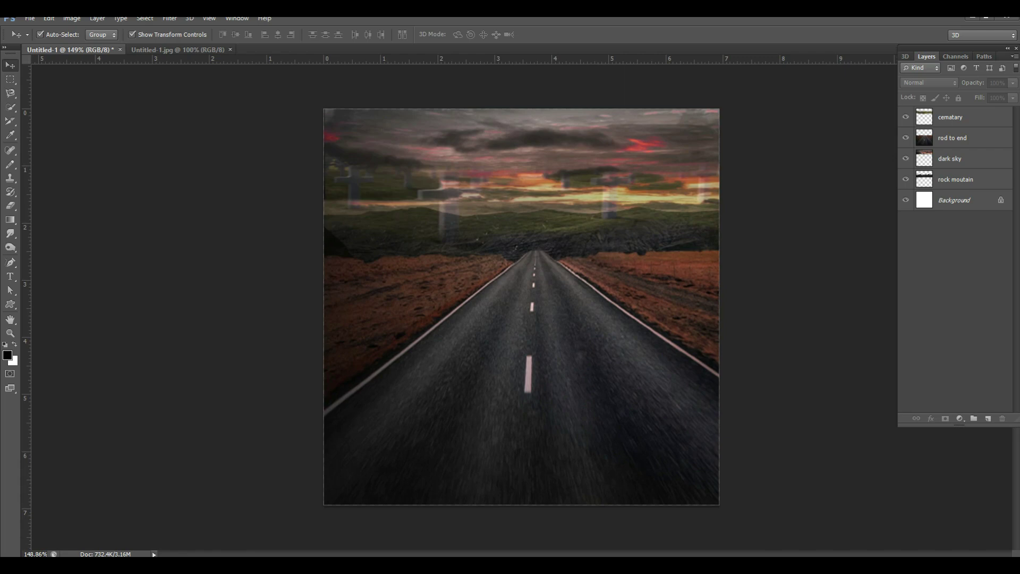
In the soldiers document, scale the soldiers down to about 68%.
mouse_move(446, 564)
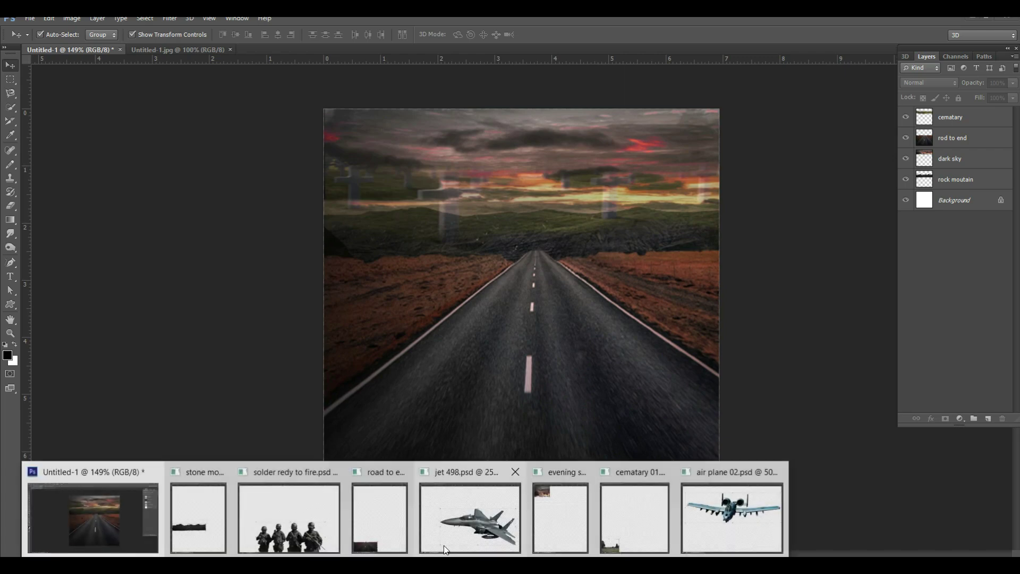
mouse_move(276, 539)
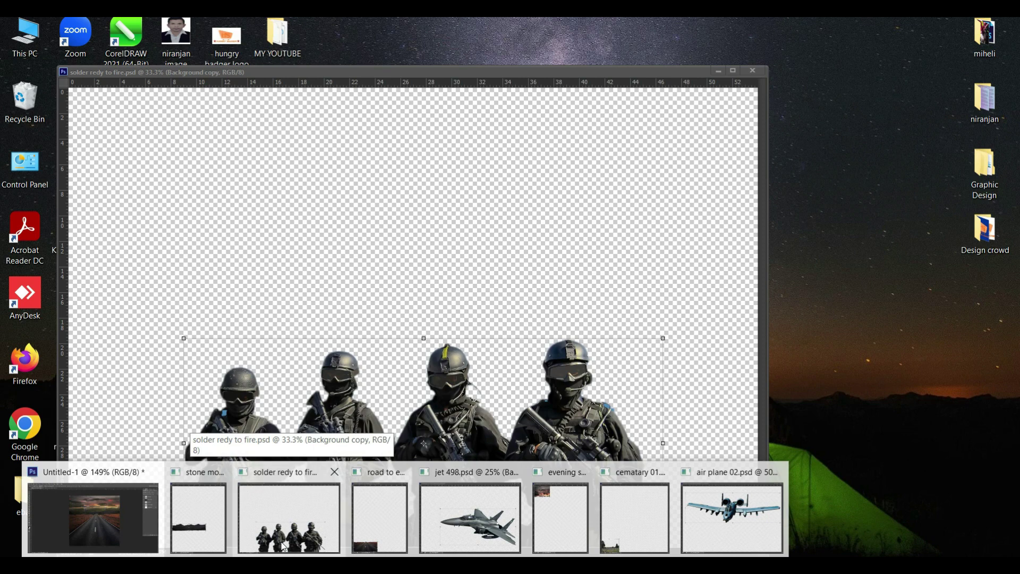
left_click(283, 545)
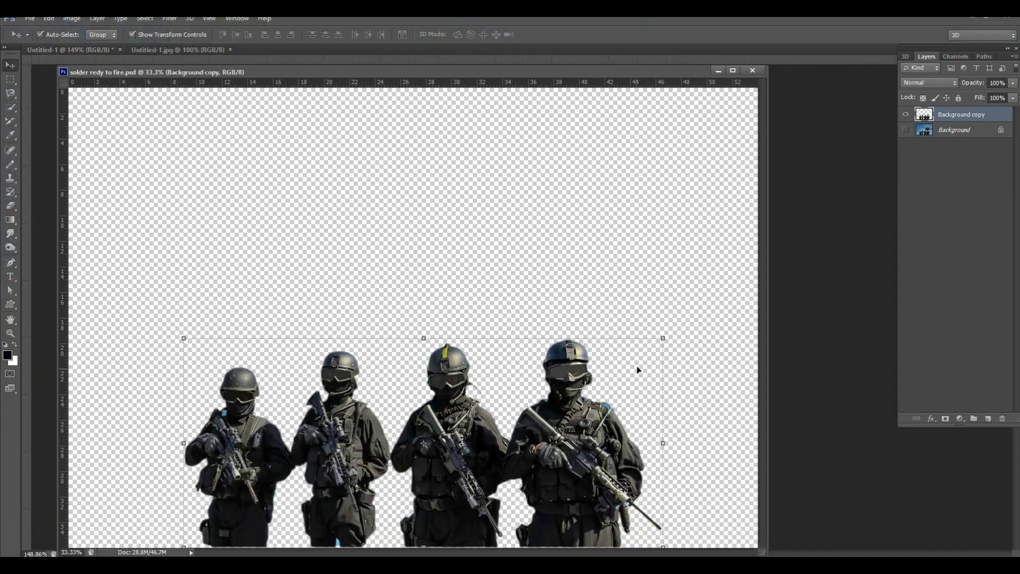
left_click(663, 338)
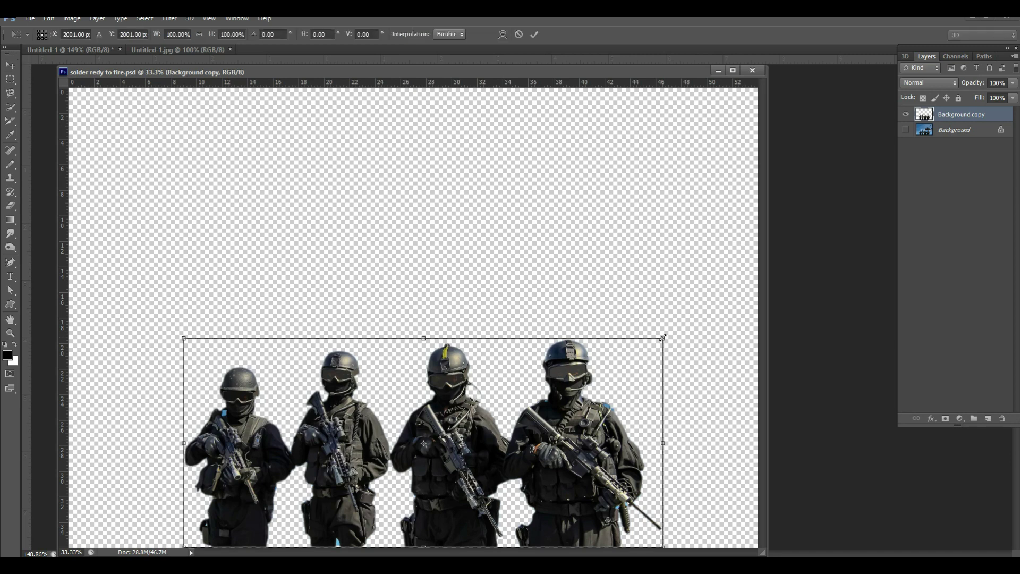
left_click_drag(663, 339, 510, 405)
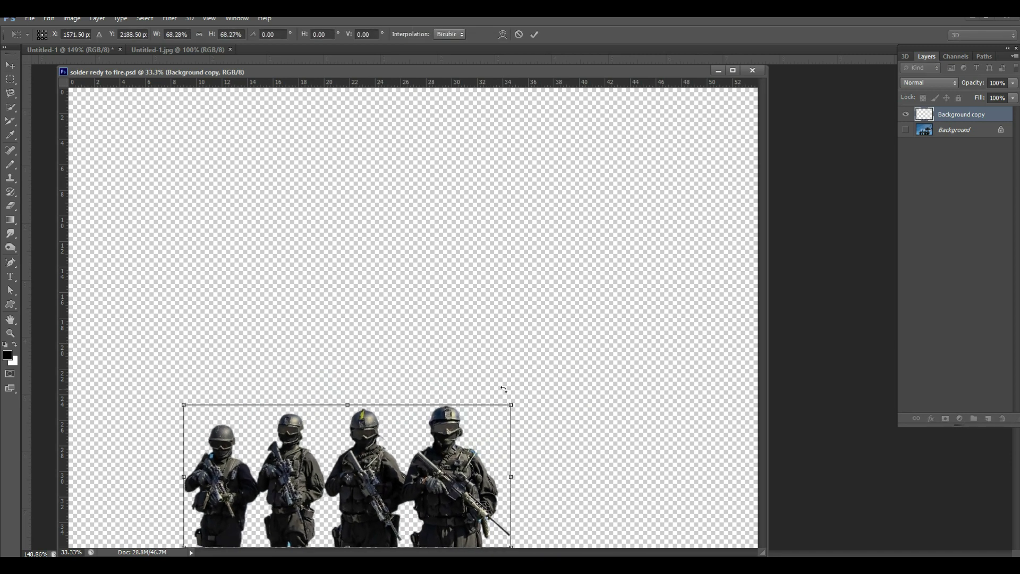
left_click(534, 34)
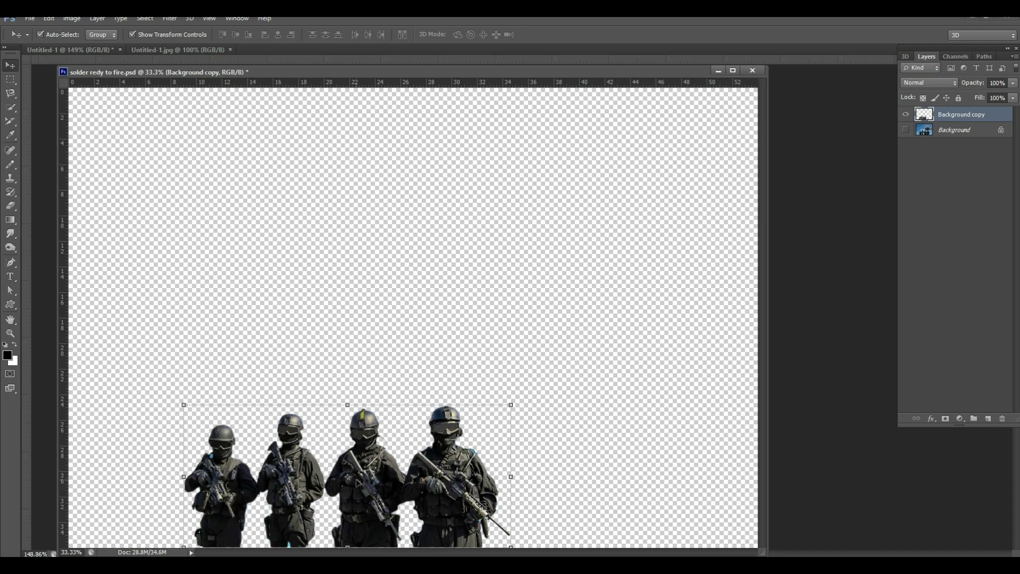
Drag the soldiers layer into the road composite as a new layer.
left_click_drag(600, 73, 449, 106)
left_click_drag(217, 516, 734, 287)
left_click_drag(637, 288, 636, 279)
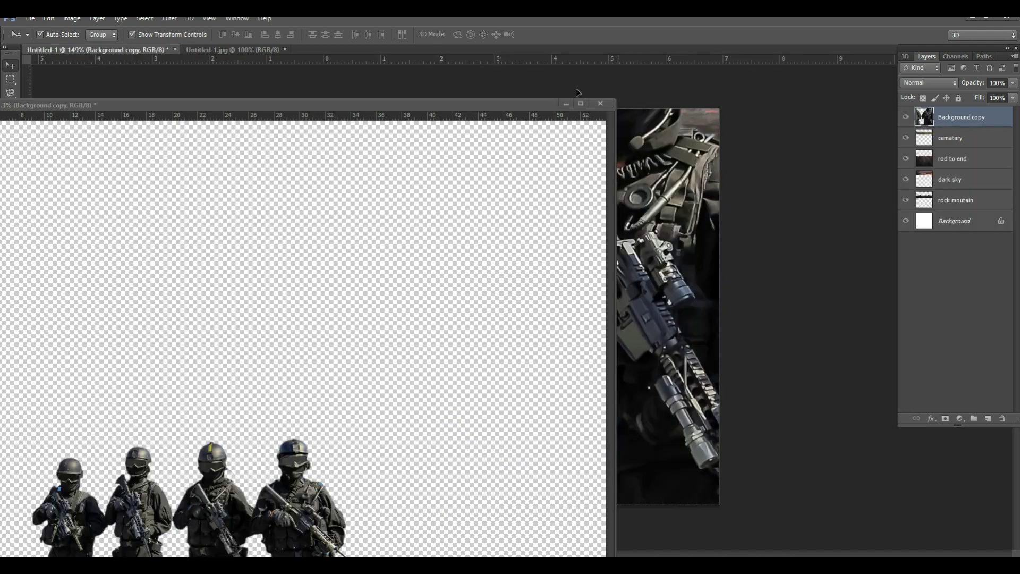
left_click(565, 104)
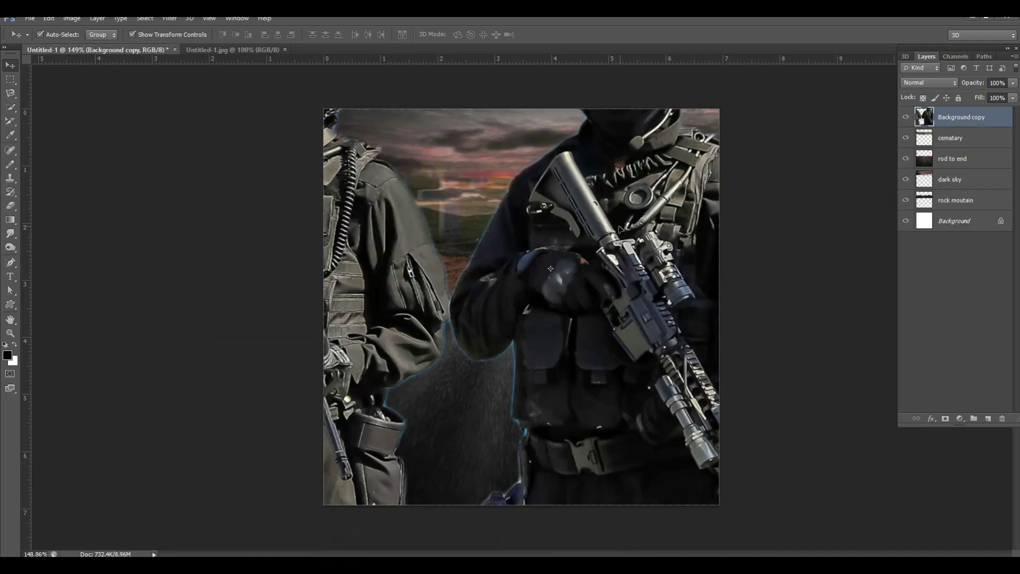
Scale the soldiers to about 34% and place all four across the bottom of the road.
left_click_drag(340, 255, 369, 275)
left_click_drag(669, 274, 474, 340)
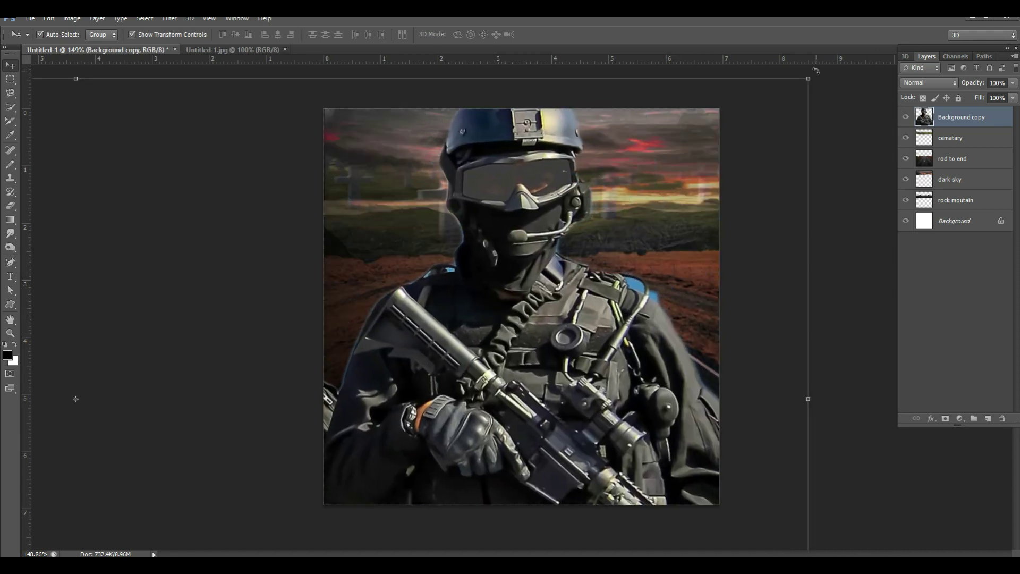
left_click_drag(808, 80, 146, 415)
left_click_drag(80, 442, 777, 240)
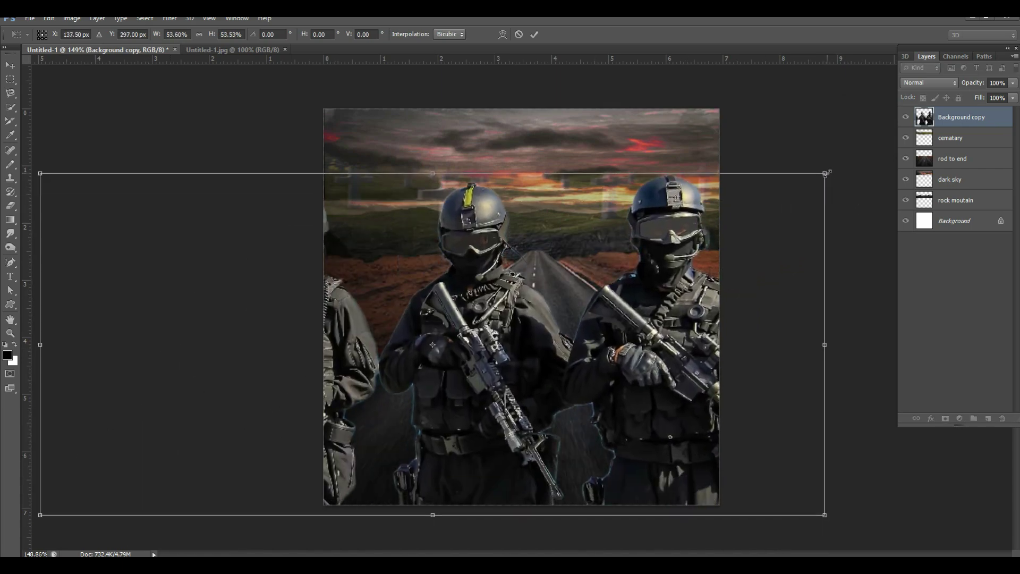
left_click_drag(823, 173, 444, 345)
left_click_drag(214, 419, 495, 415)
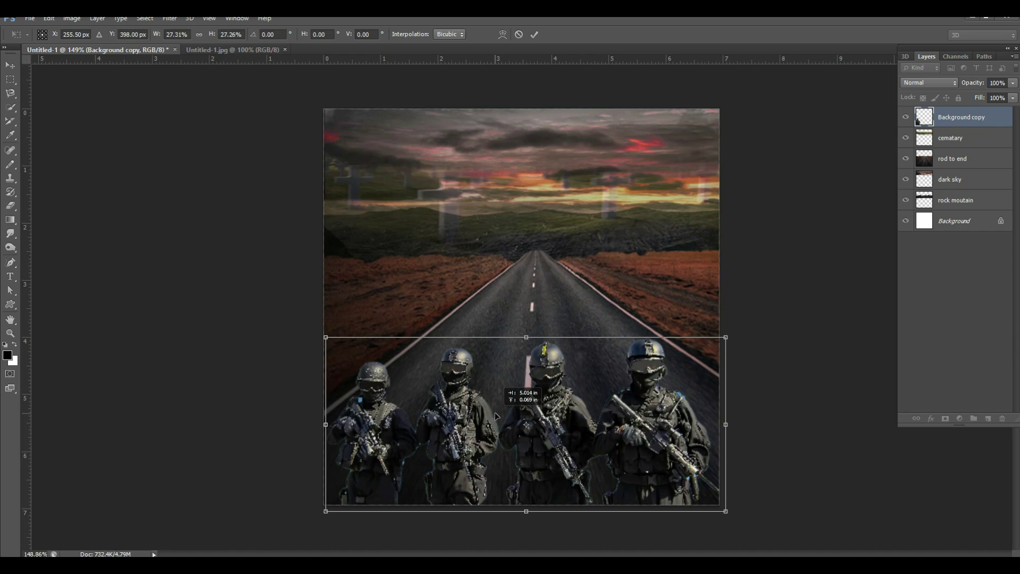
left_click_drag(495, 415, 495, 416)
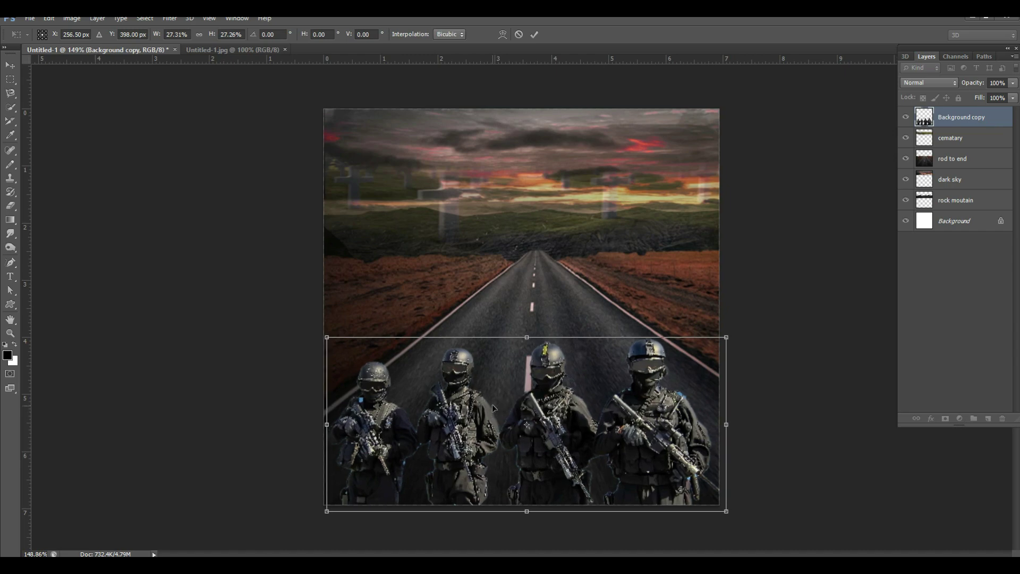
left_click(535, 34)
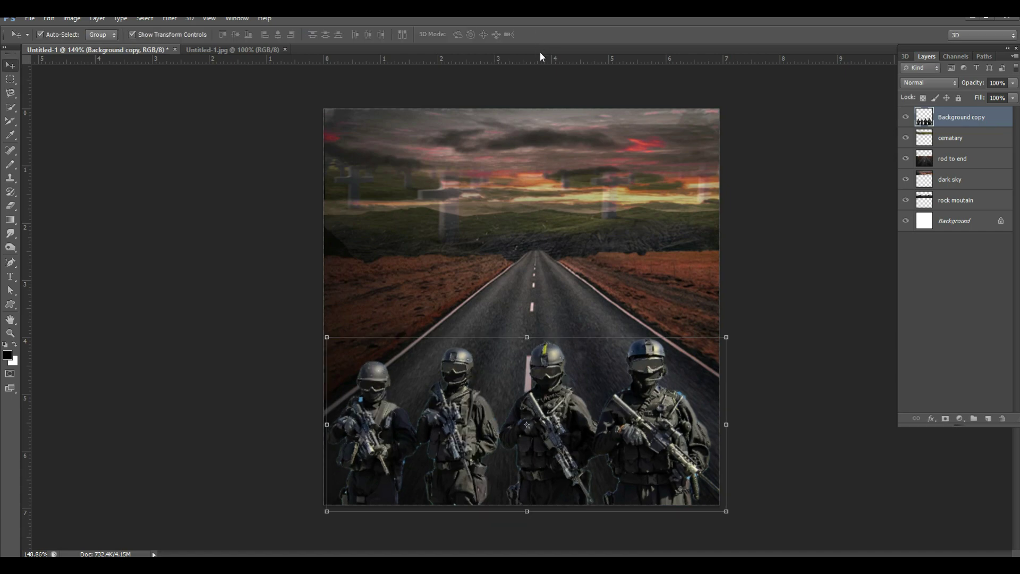
left_click_drag(556, 414, 555, 404)
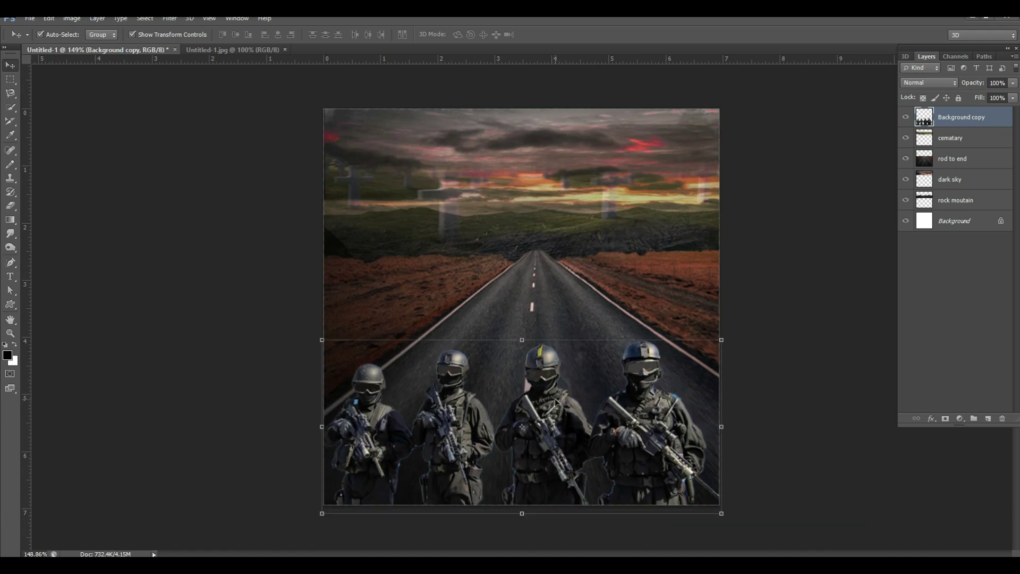
left_click(223, 165)
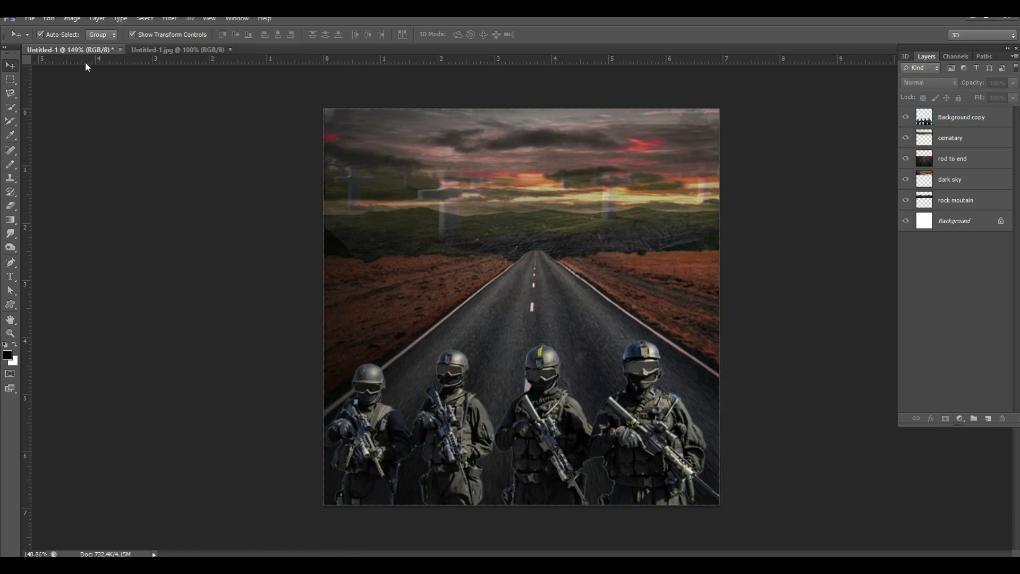
left_click(163, 50)
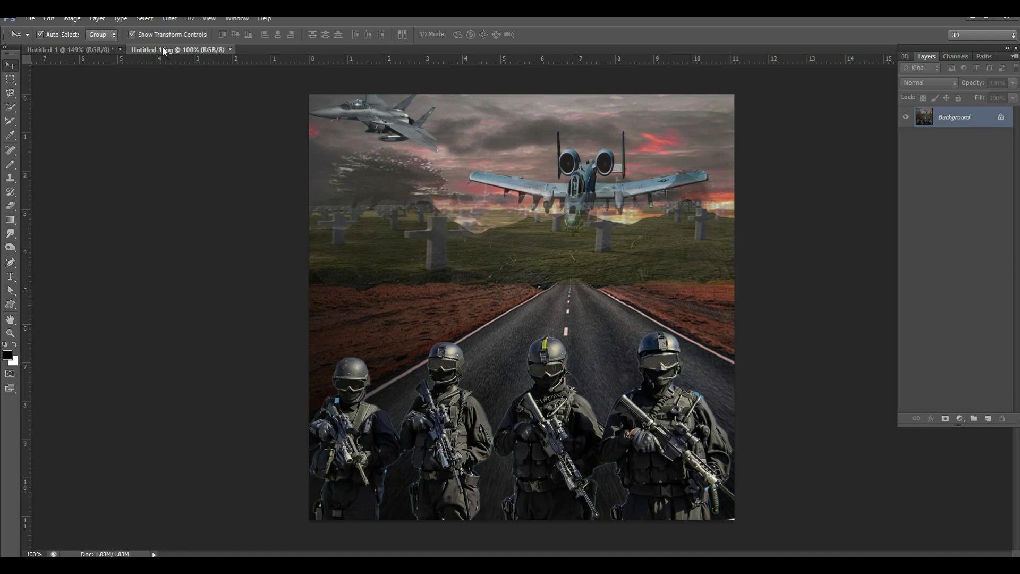
left_click(78, 50)
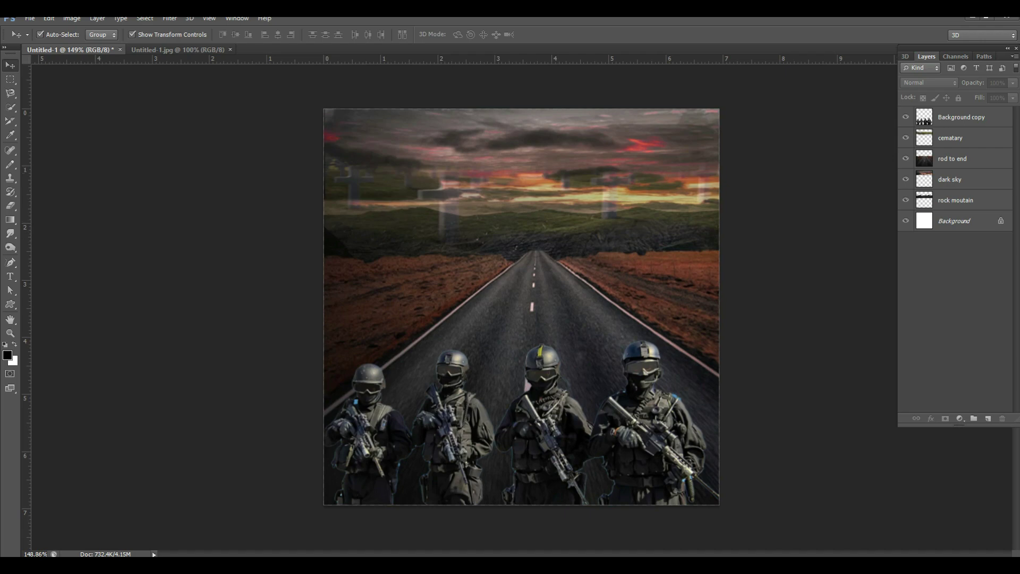
Scale the fighter jet in jet 498.psd down to about 63%.
mouse_move(406, 547)
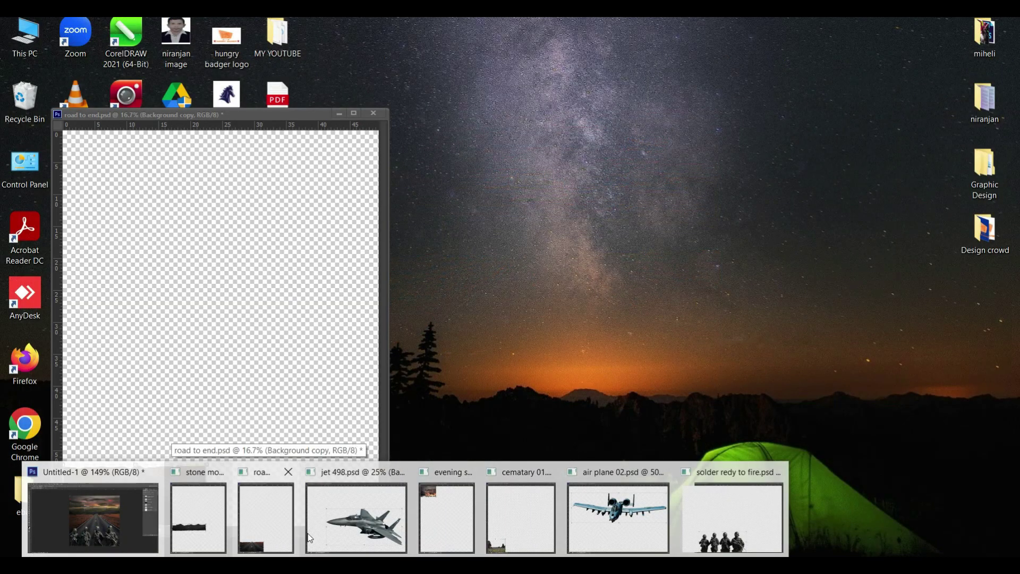
left_click(361, 527)
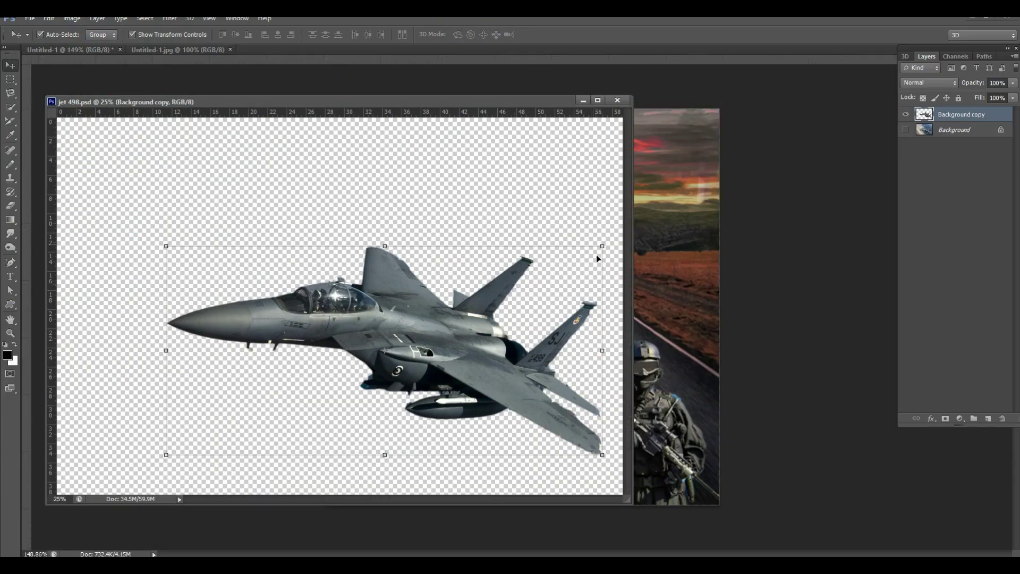
left_click_drag(603, 247, 442, 322)
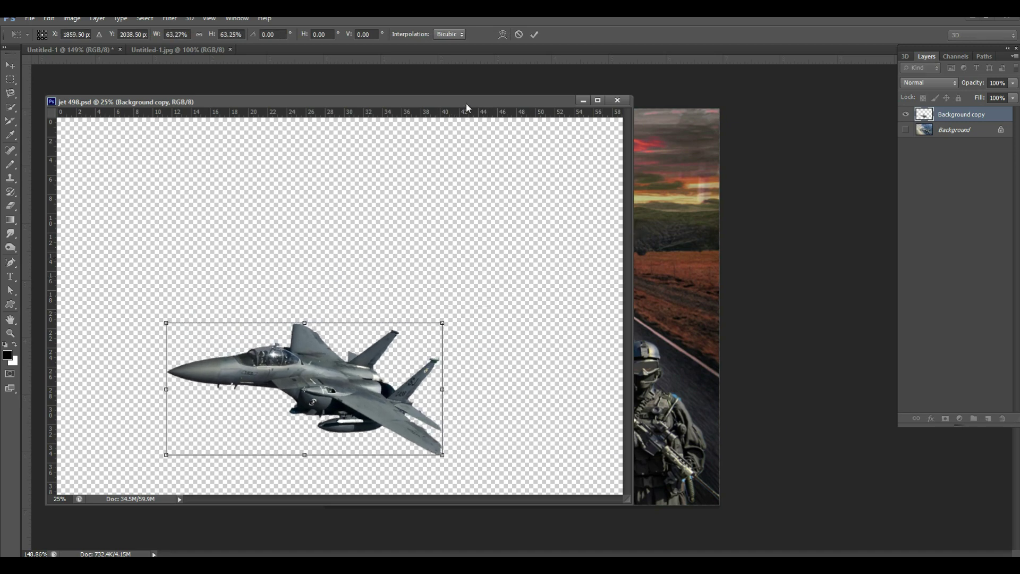
left_click_drag(466, 103, 328, 111)
left_click_drag(265, 389, 596, 238)
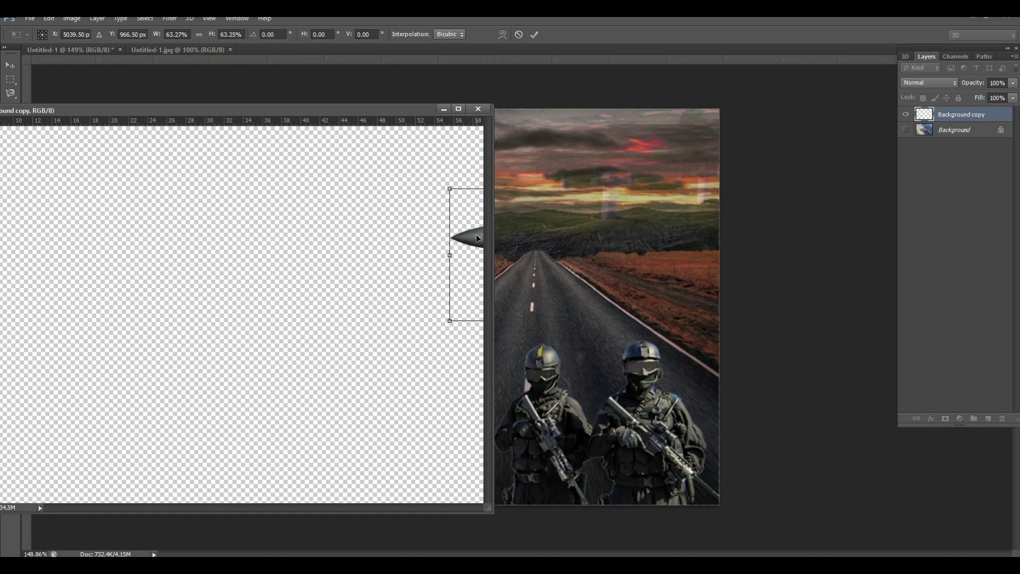
left_click_drag(476, 234, 383, 237)
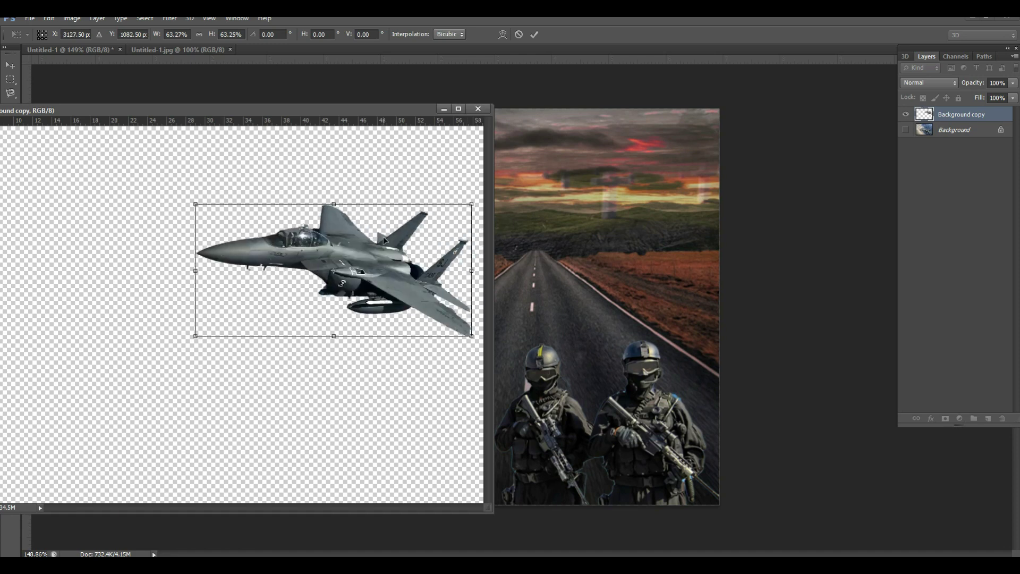
left_click_drag(486, 261, 582, 246)
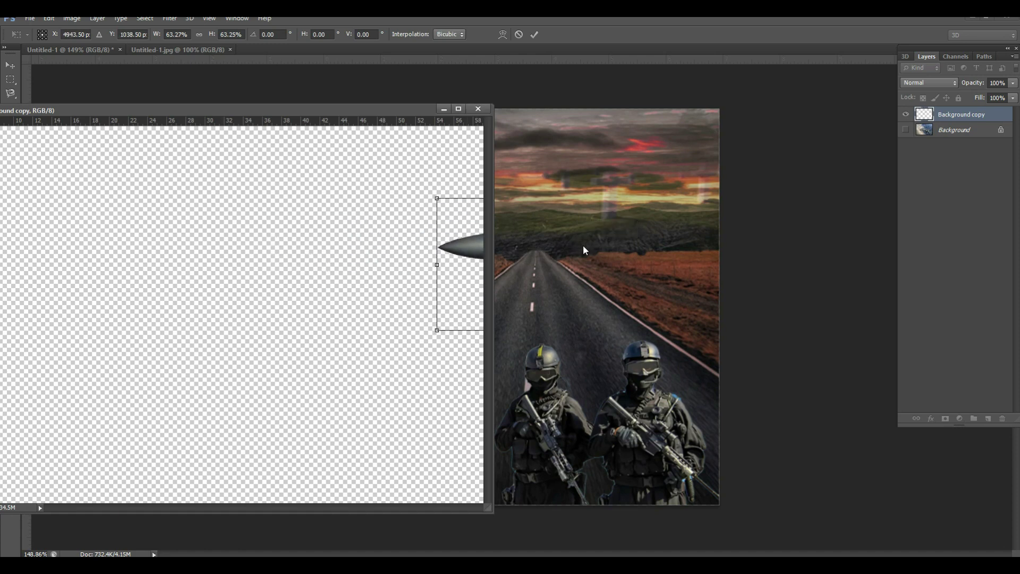
Minimize the jet document, check the Untitled-1.jpg reference, and return to the composite.
left_click(446, 109)
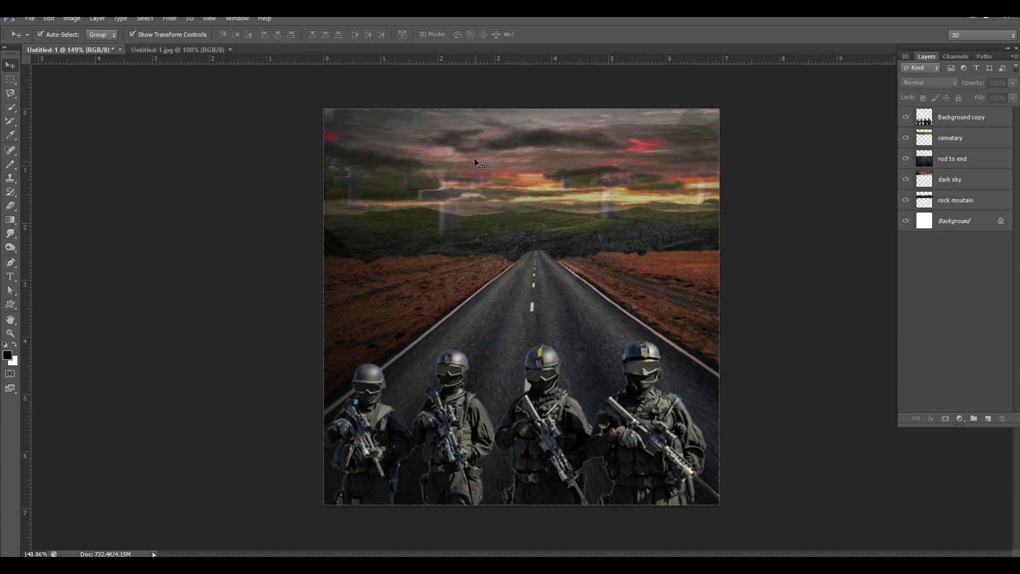
left_click(195, 52)
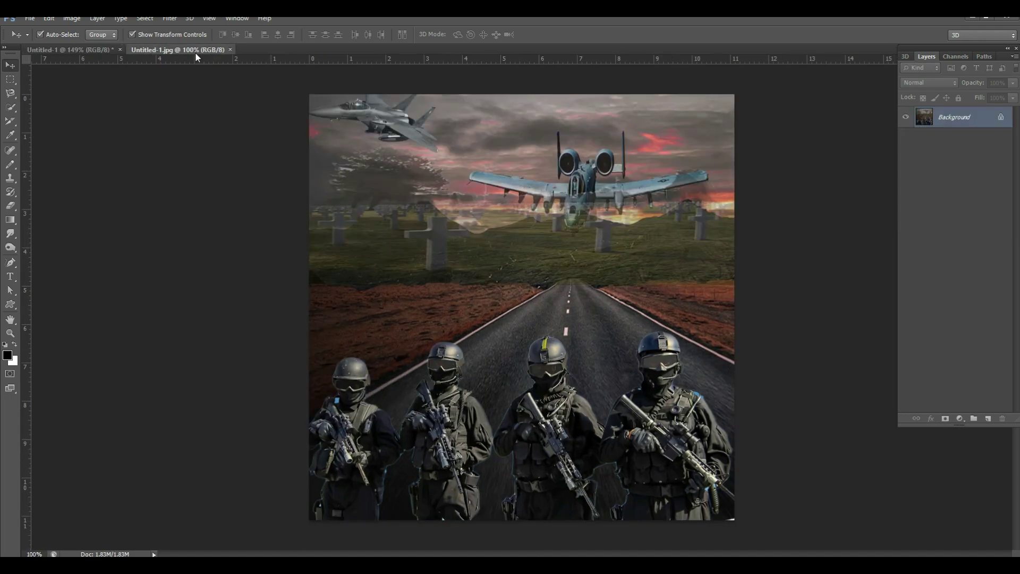
left_click(95, 53)
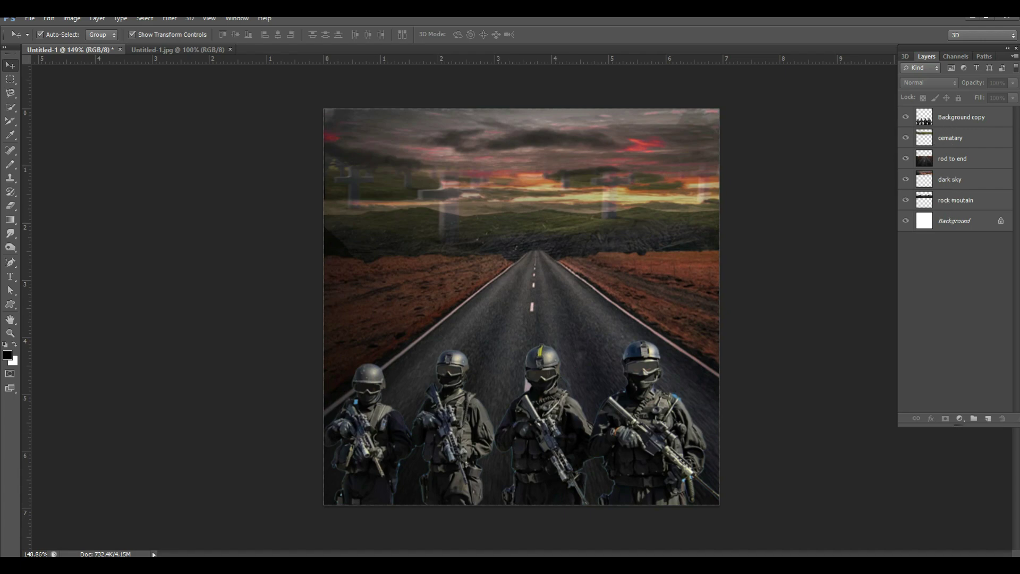
Shrink the airplane in air plane 02.psd to about two-thirds size.
mouse_move(393, 566)
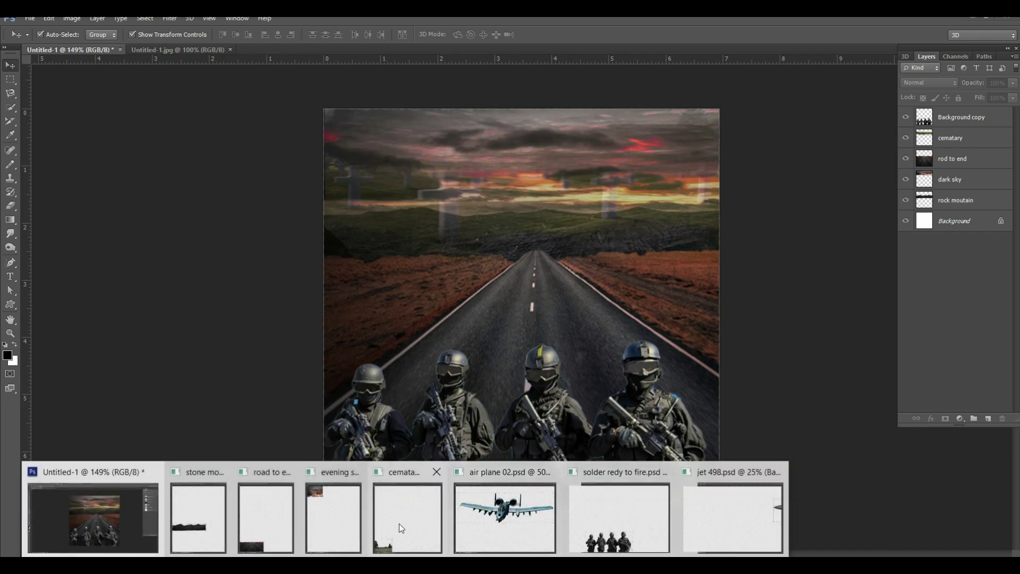
mouse_move(526, 529)
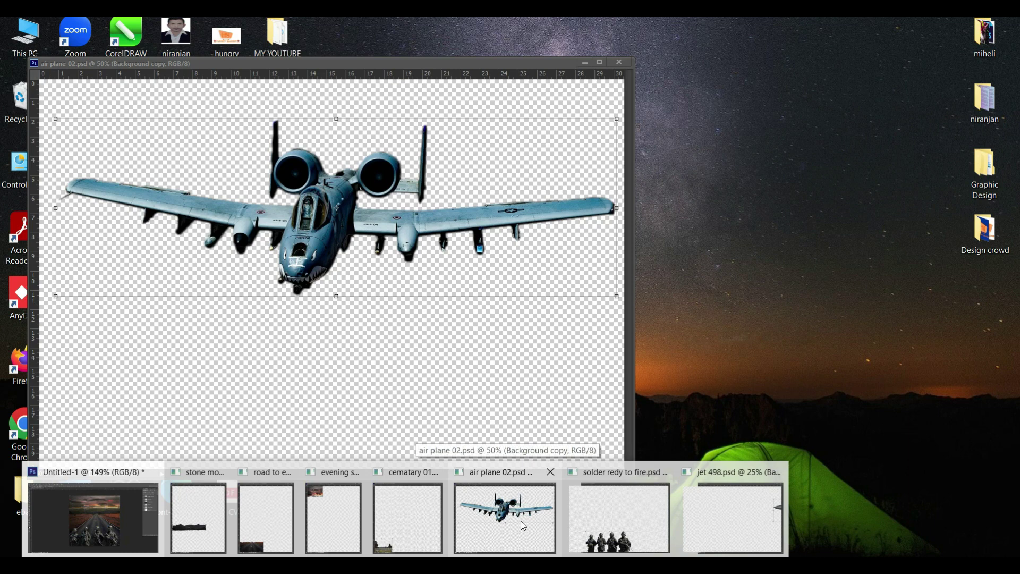
left_click(523, 526)
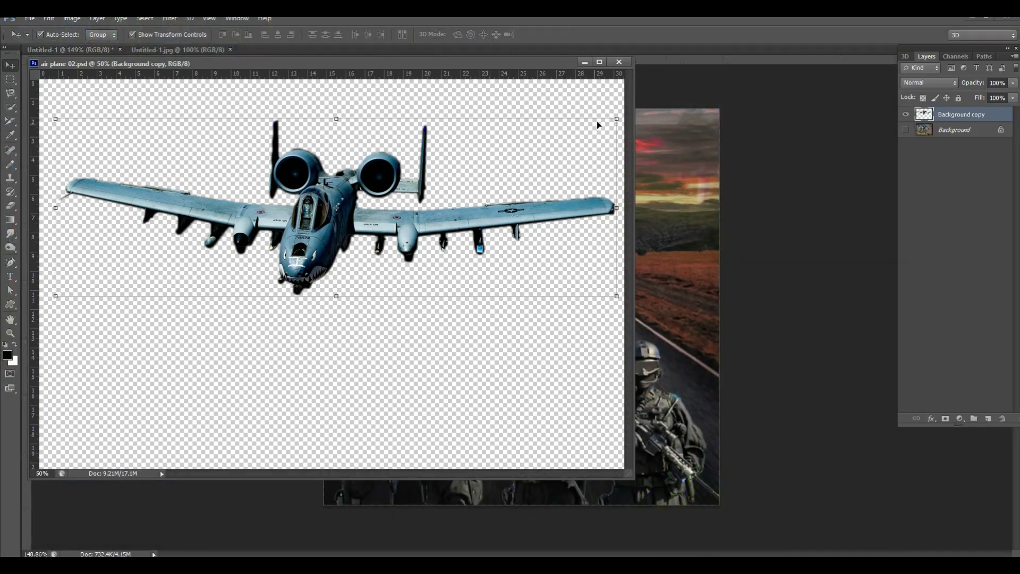
left_click_drag(615, 118, 362, 191)
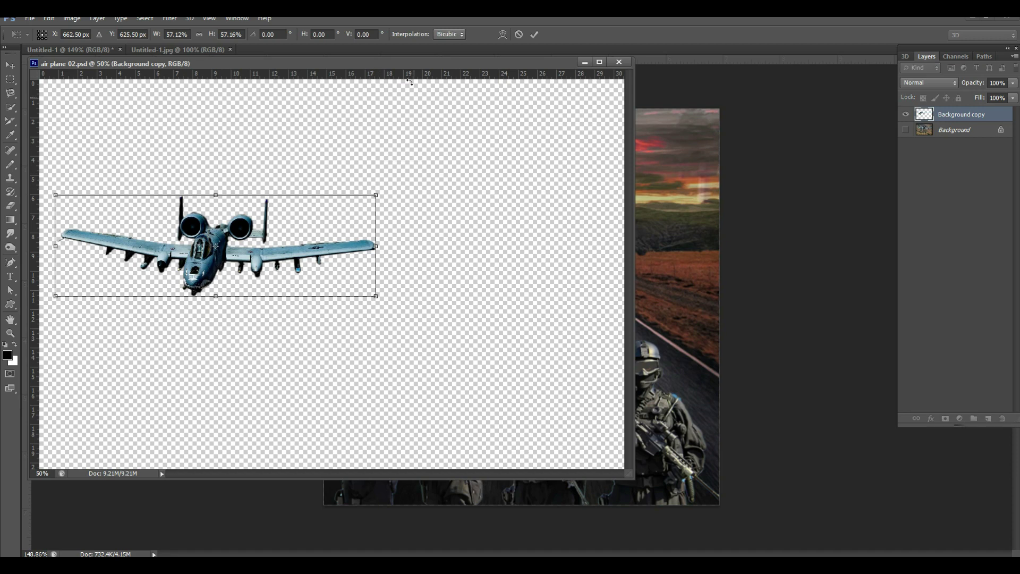
left_click(535, 34)
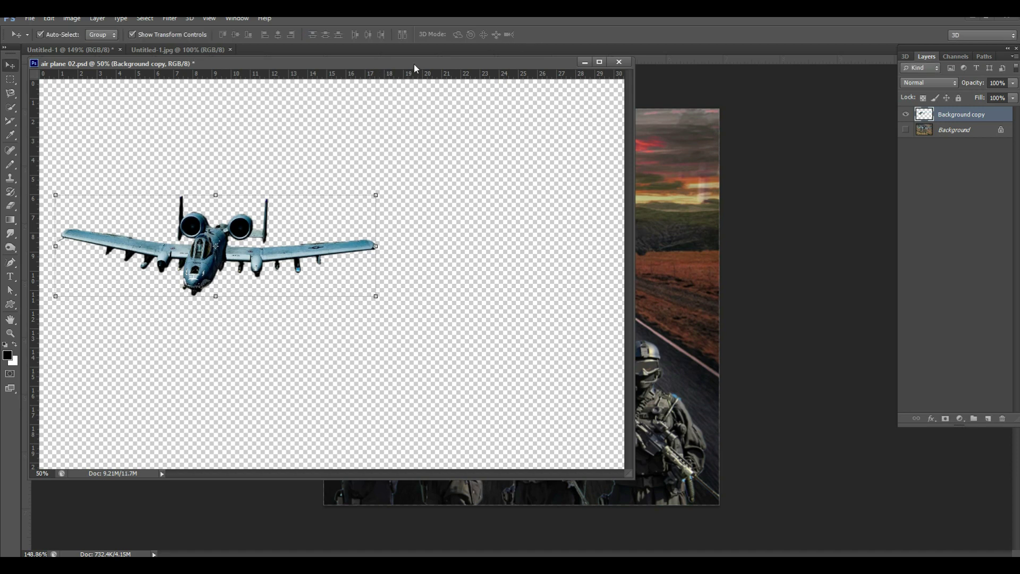
Drag the airplane into the composite as a new layer.
left_click_drag(413, 63, 331, 214)
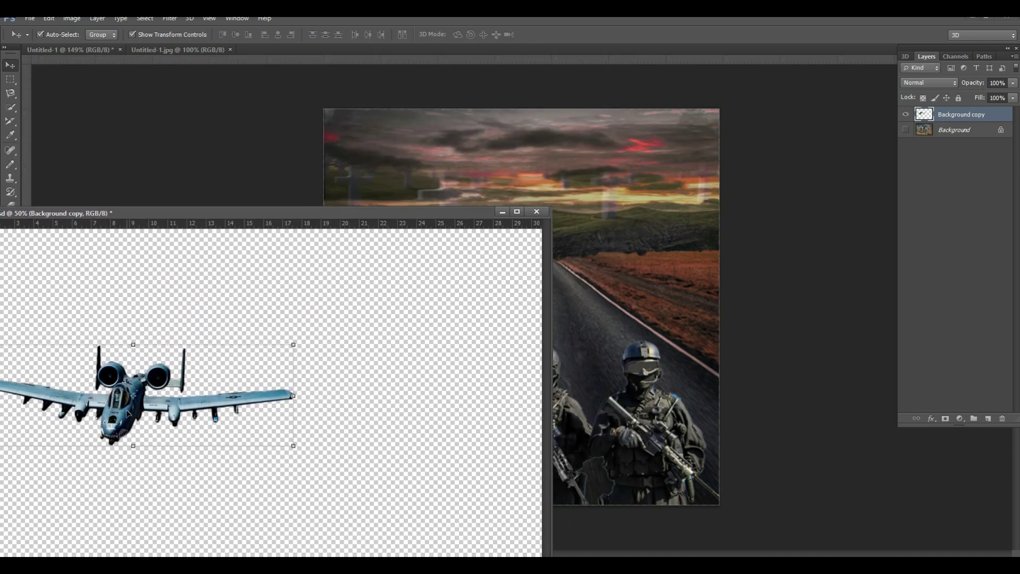
left_click_drag(128, 414, 642, 337)
left_click_drag(634, 285, 631, 282)
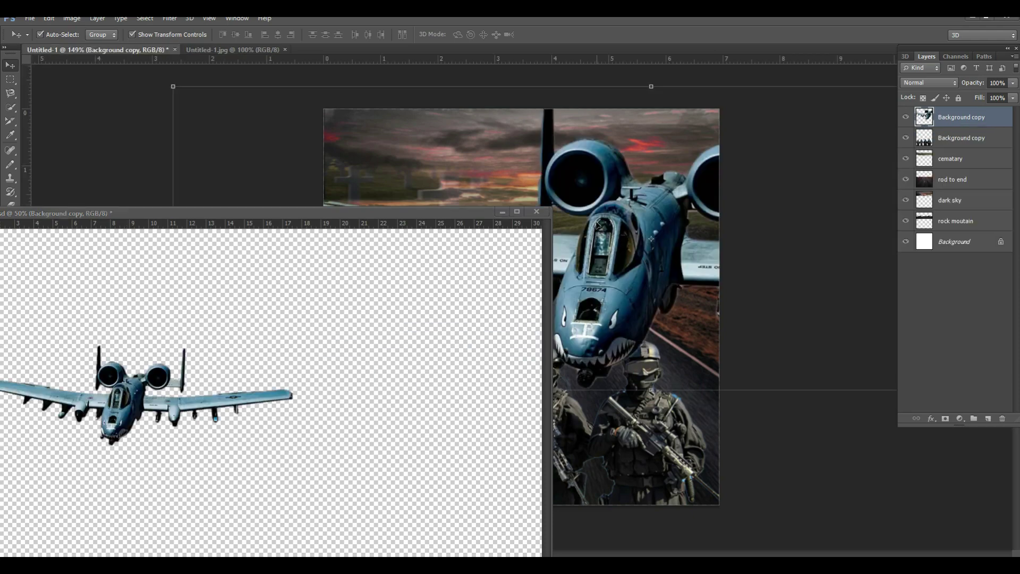
left_click(502, 211)
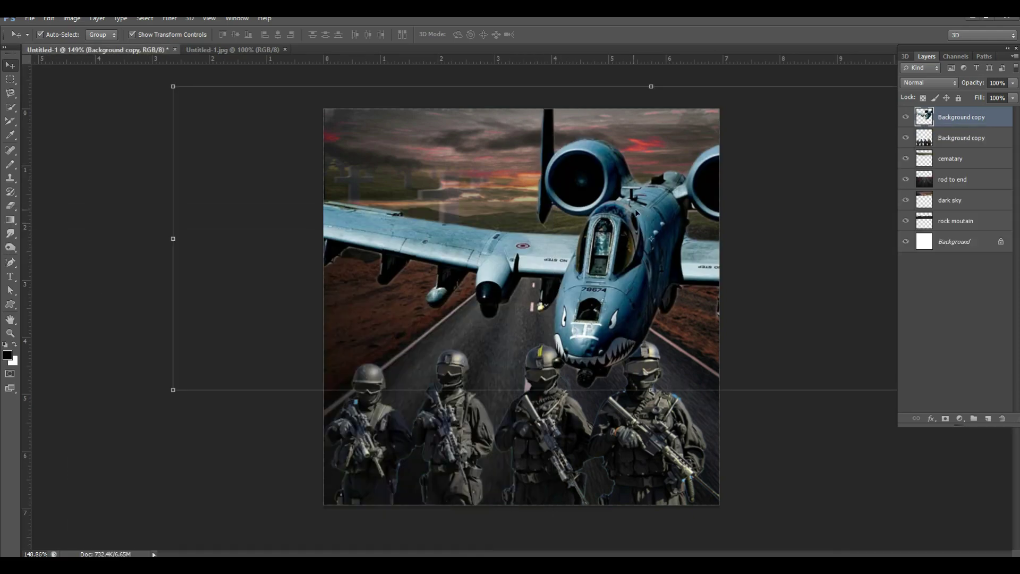
Scale the A-10 down and place it in the sky above the road.
left_click_drag(526, 259, 266, 305)
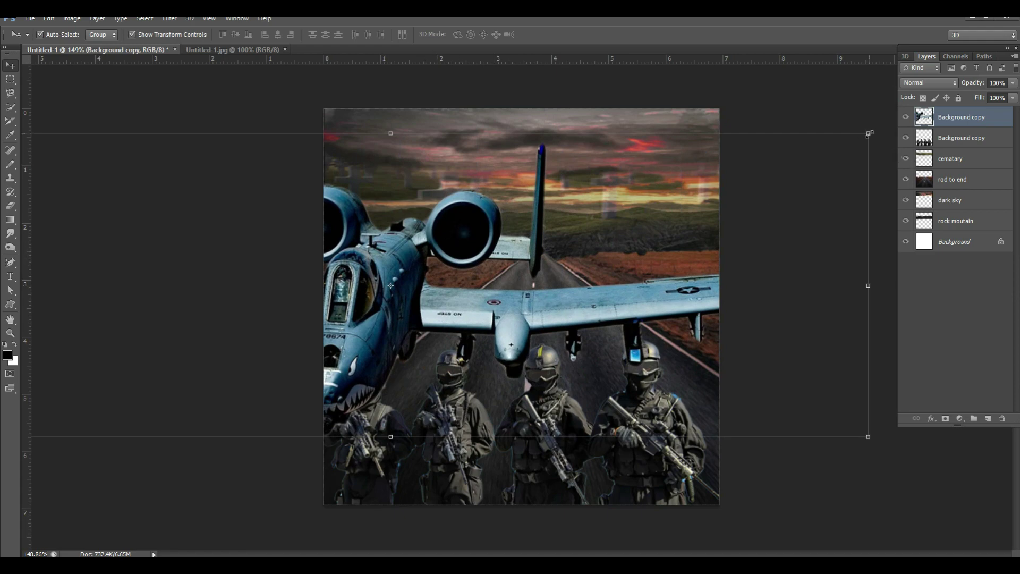
left_click_drag(869, 134, 368, 258)
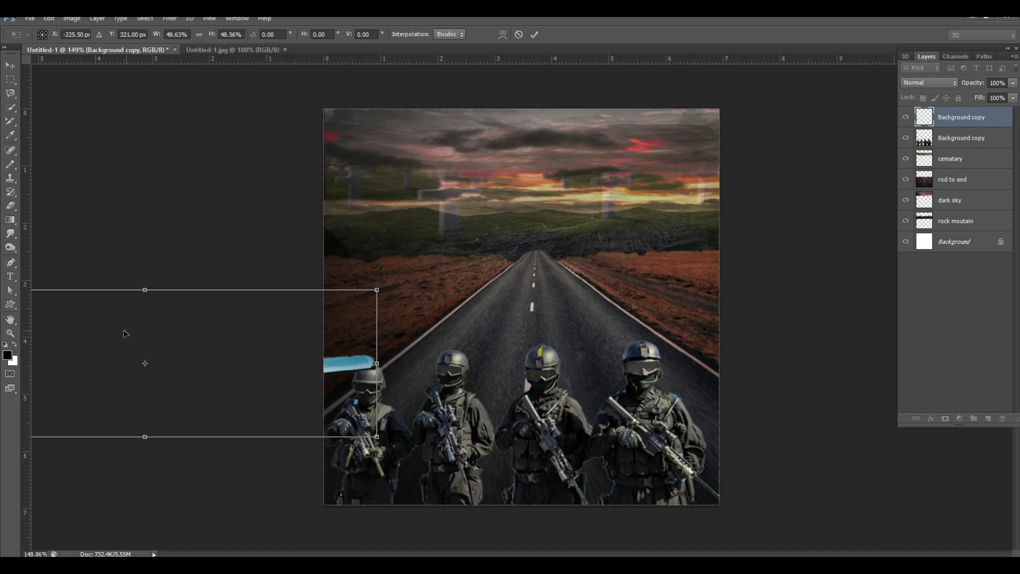
left_click_drag(125, 333, 531, 184)
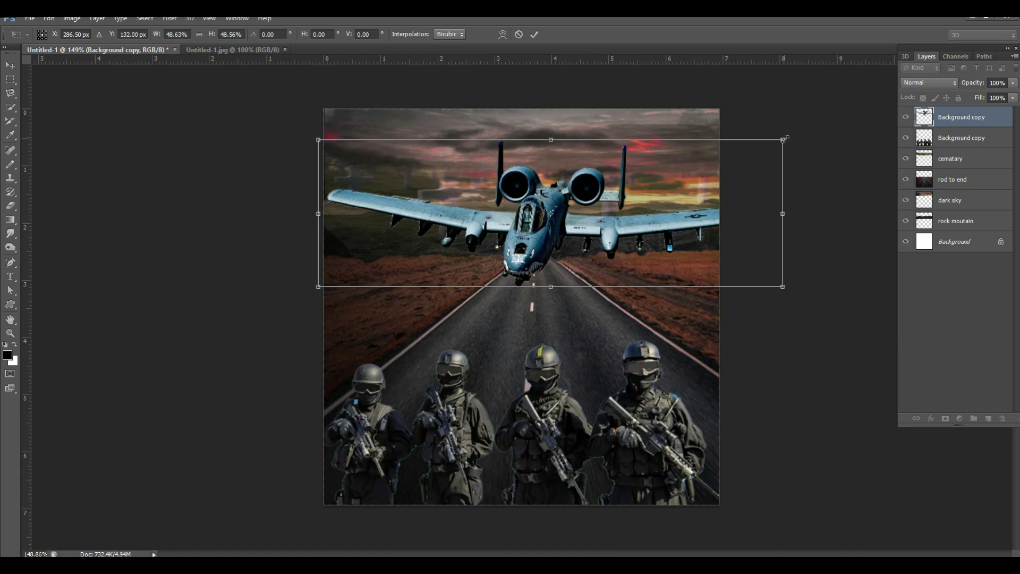
left_click_drag(786, 137, 530, 183)
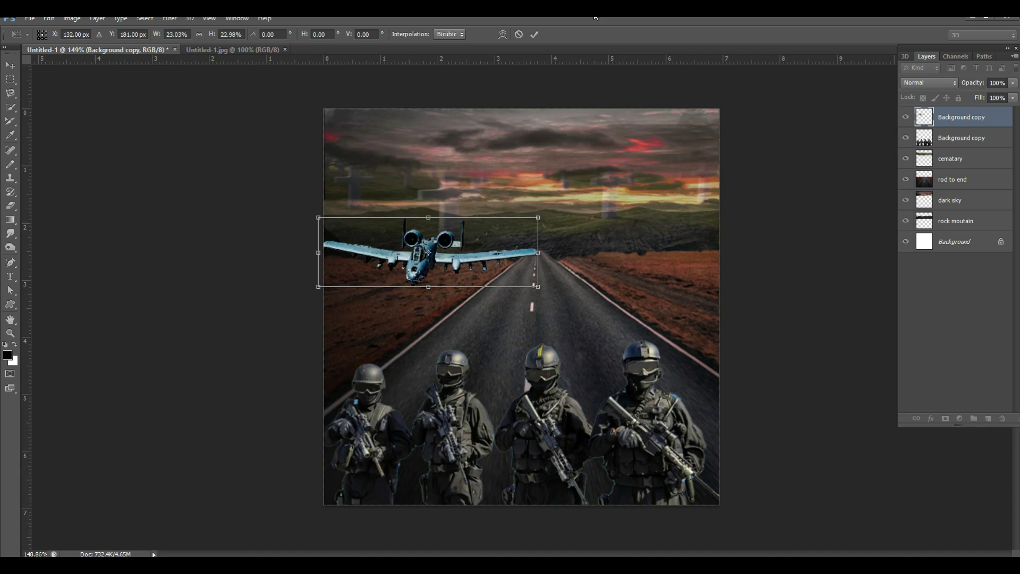
left_click(529, 38)
left_click_drag(426, 255, 573, 182)
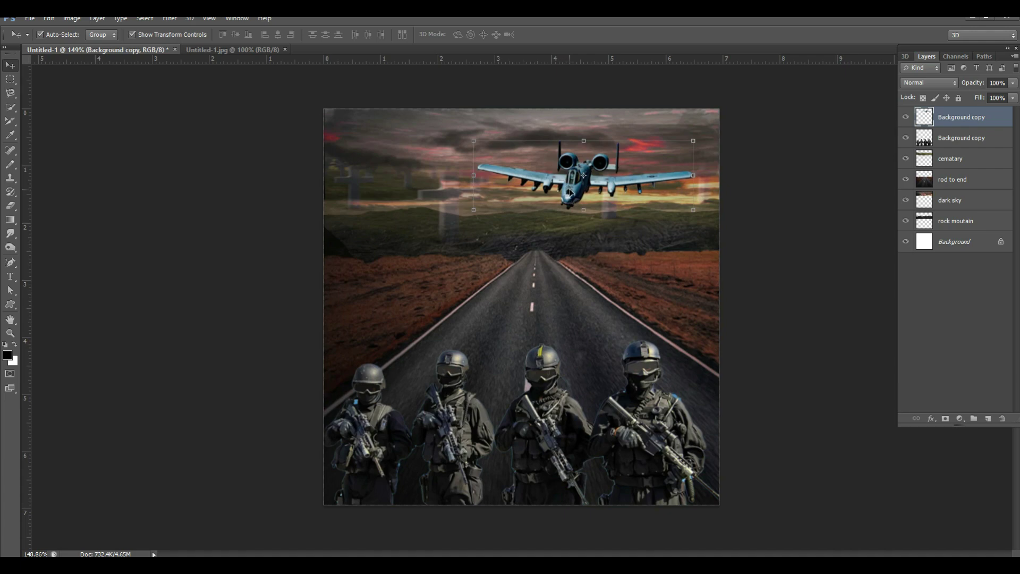
left_click(344, 252)
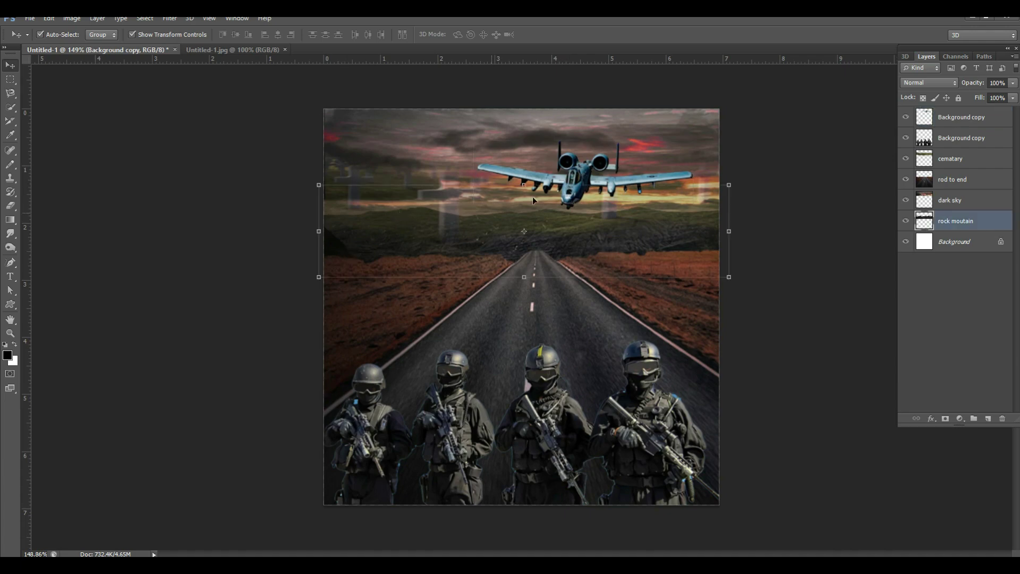
Lower the plane layer's opacity to 68%.
left_click(584, 171)
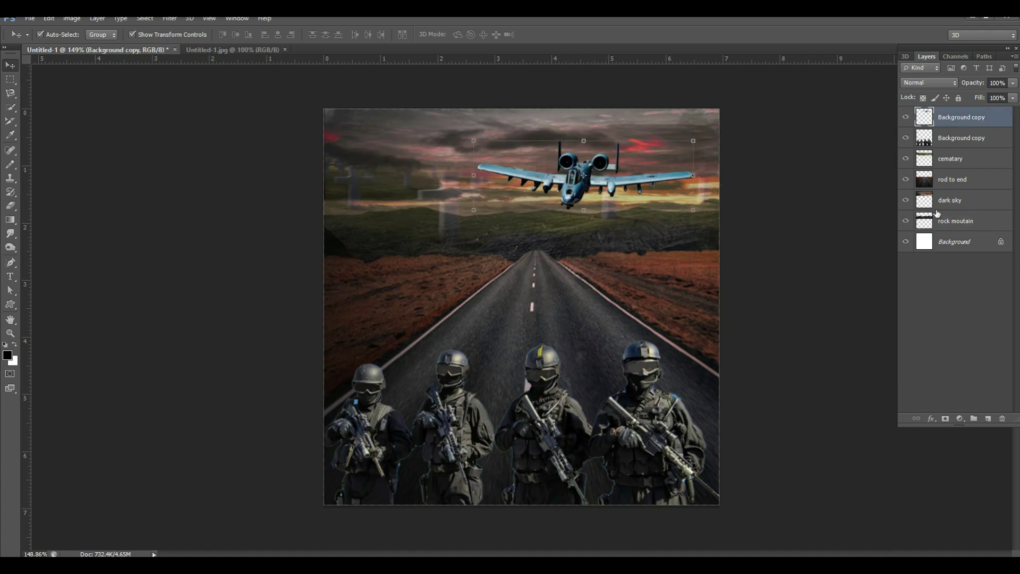
left_click(1013, 84)
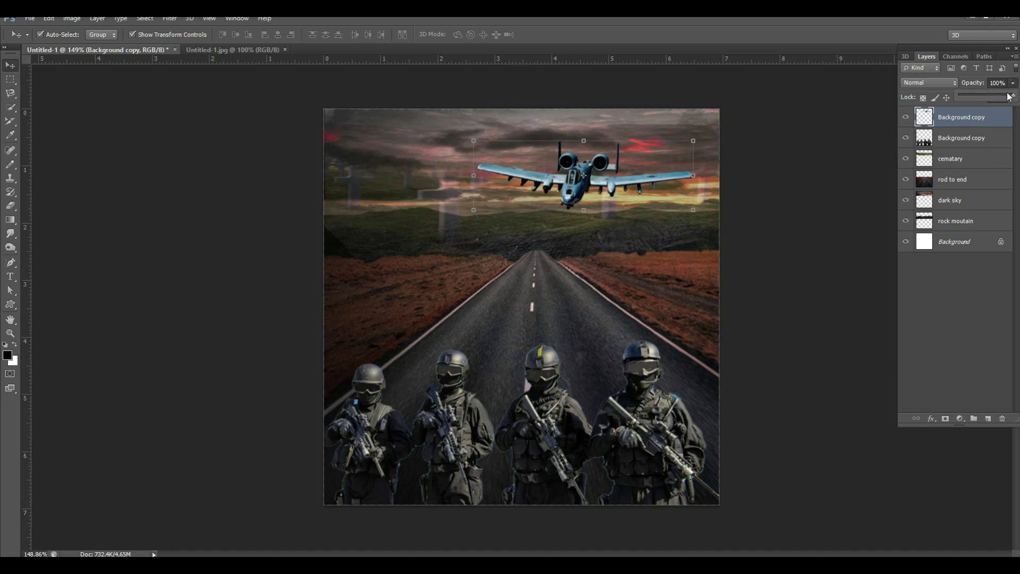
left_click_drag(1009, 96, 1007, 98)
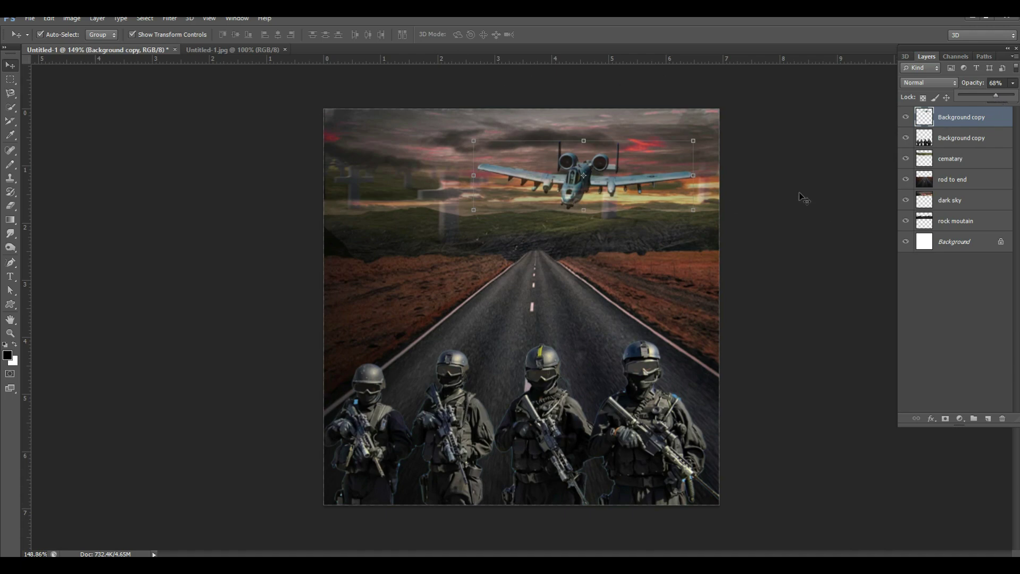
left_click(802, 167)
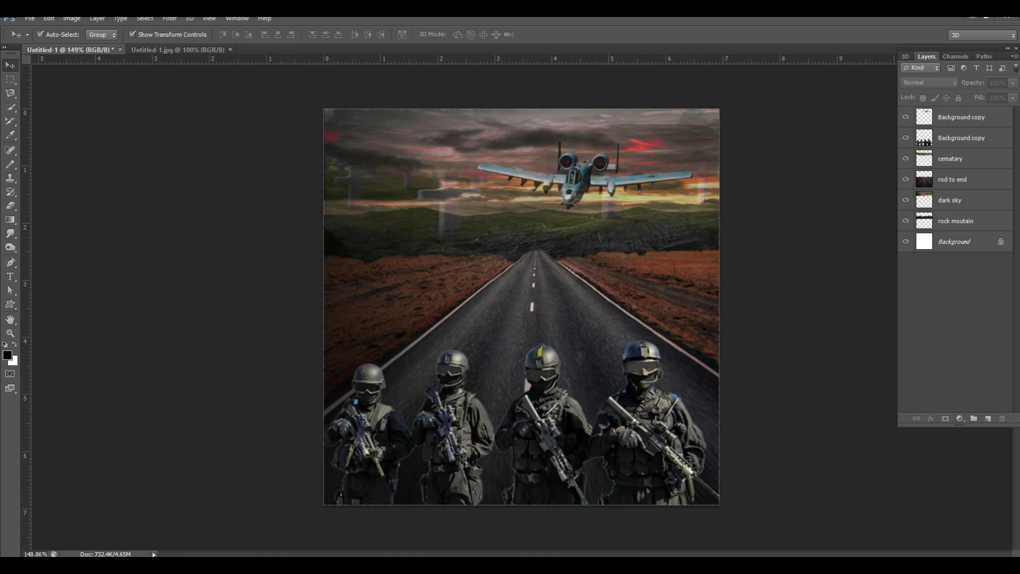
mouse_move(502, 515)
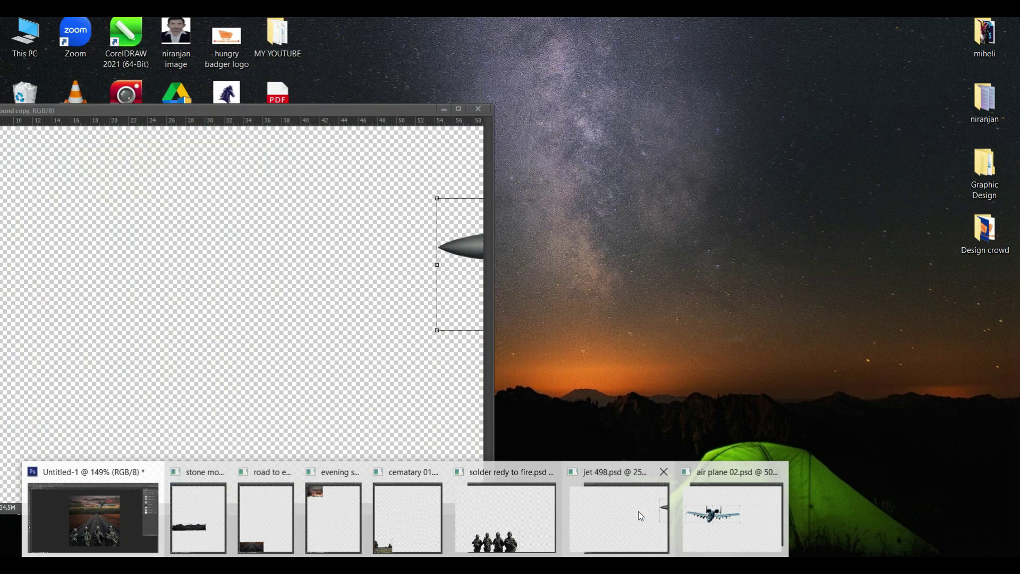
Shrink the jet in jet 498.psd to about half and drop it into the composite.
left_click(640, 514)
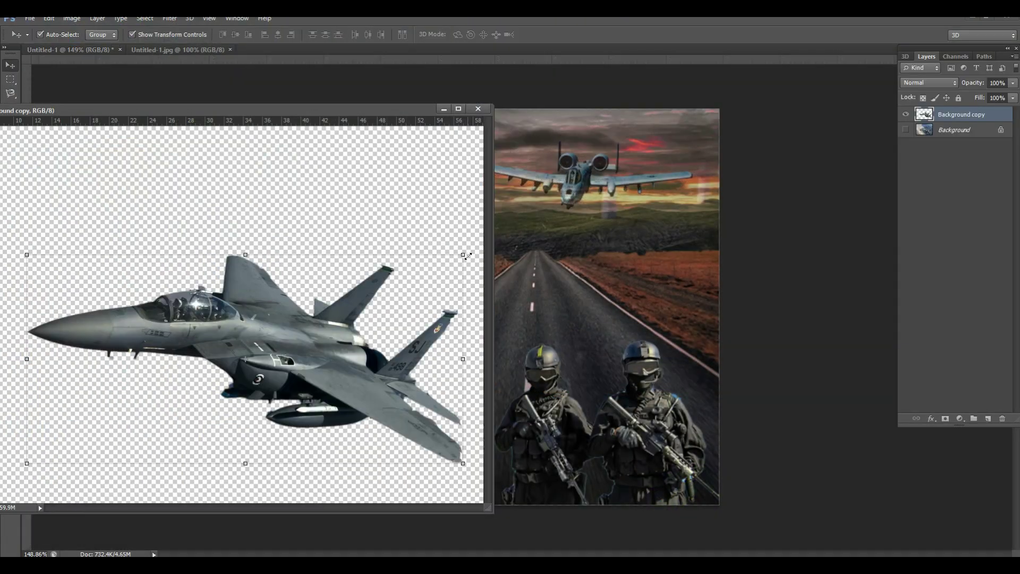
left_click_drag(464, 253, 221, 285)
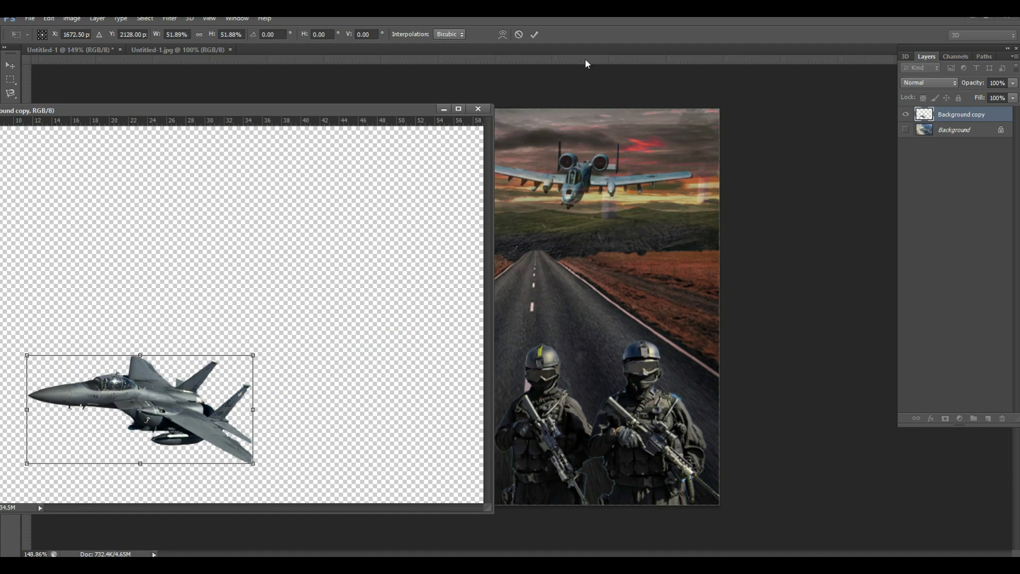
left_click(534, 34)
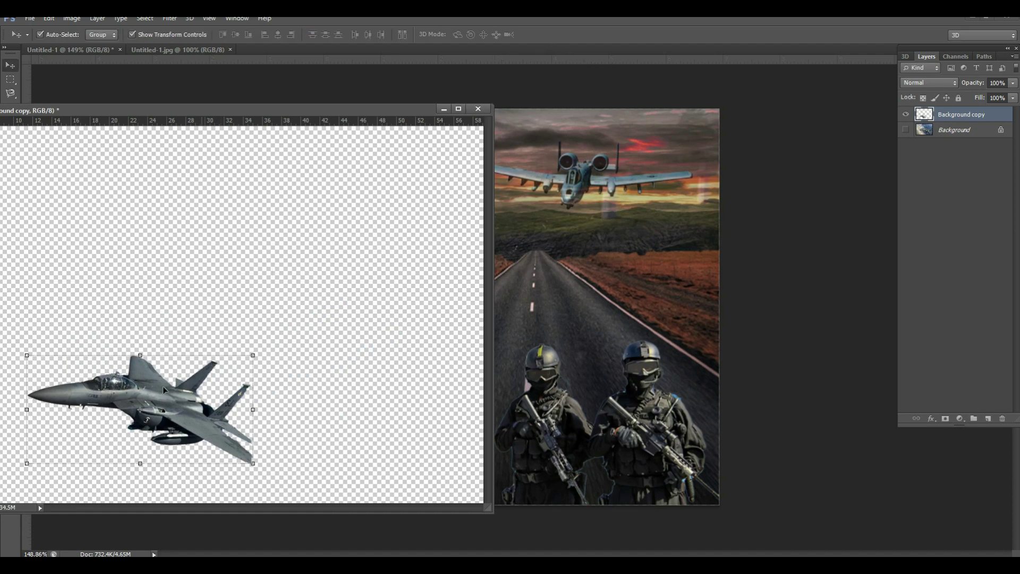
left_click_drag(131, 391, 553, 244)
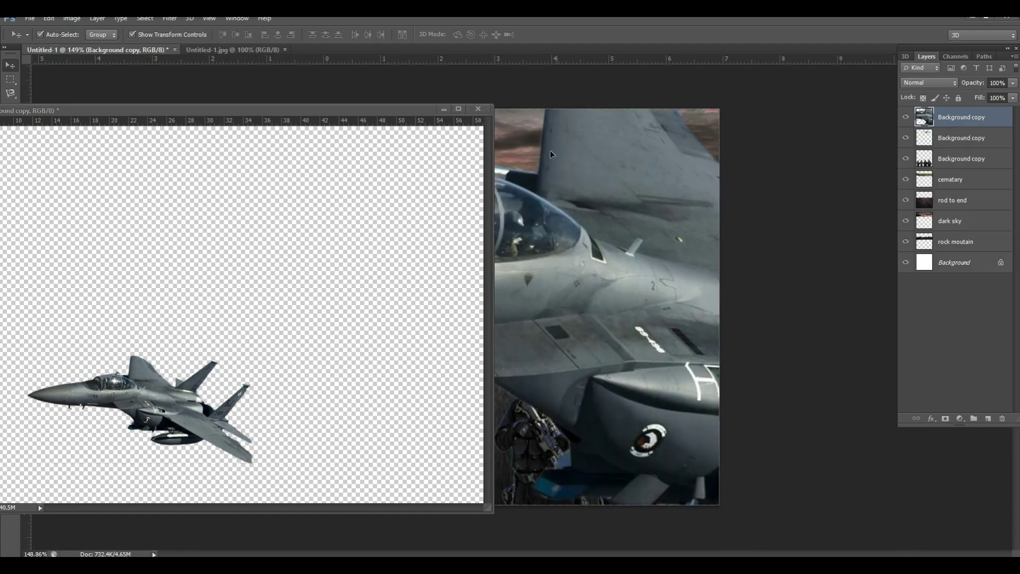
left_click(442, 109)
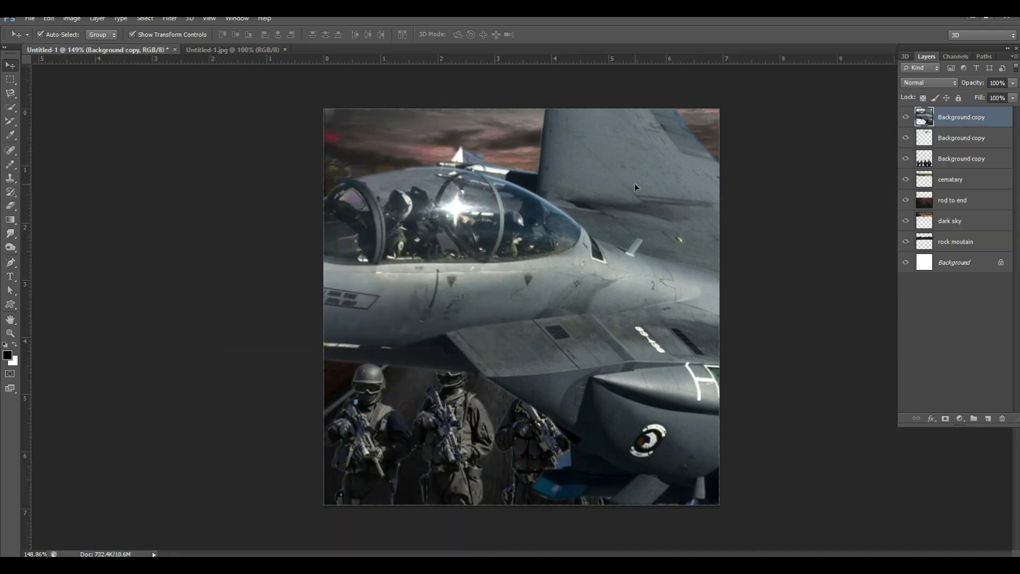
Reposition the new jet and scale it down to about a quarter size.
left_click_drag(634, 183, 384, 332)
left_click_drag(611, 415, 495, 465)
left_click_drag(434, 197, 445, 313)
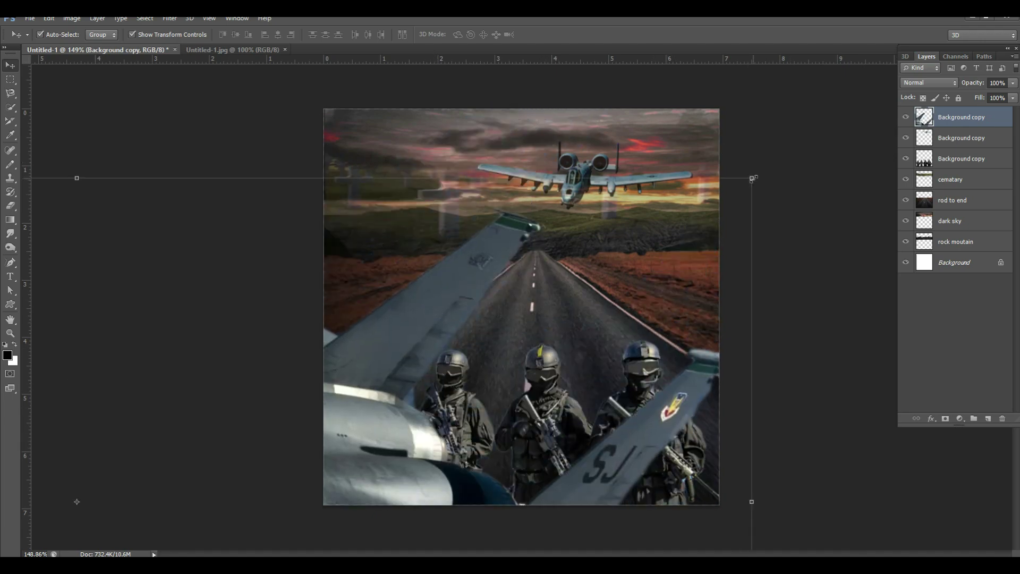
left_click_drag(759, 180, 150, 387)
left_click_drag(138, 496, 686, 176)
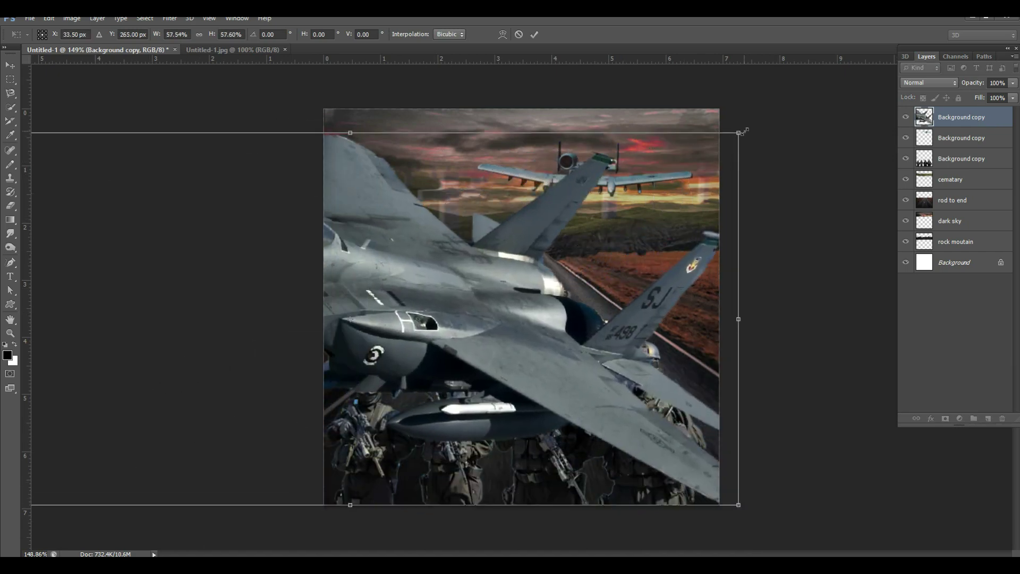
left_click_drag(739, 133, 289, 287)
left_click_drag(207, 380, 573, 214)
Shrink the jet to about 6% and move it into the upper-left sky.
left_click_drag(676, 174, 393, 282)
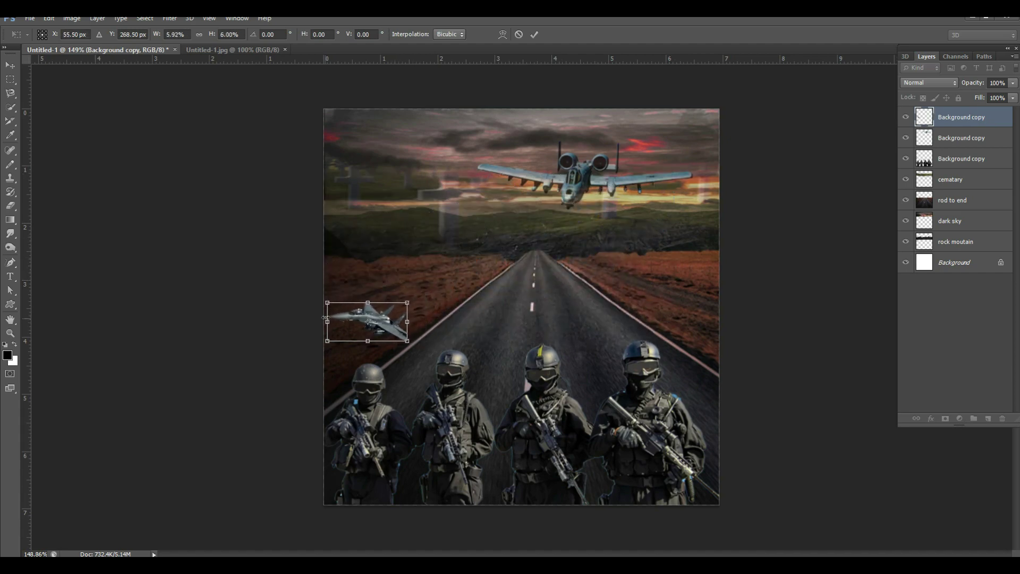
left_click_drag(370, 325, 388, 263)
left_click_drag(363, 319, 393, 157)
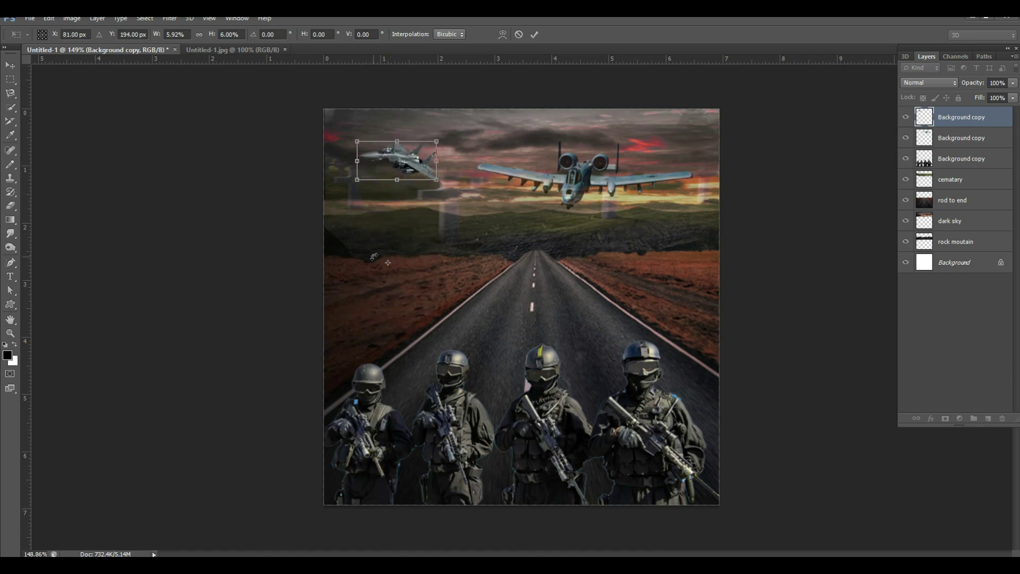
left_click(534, 34)
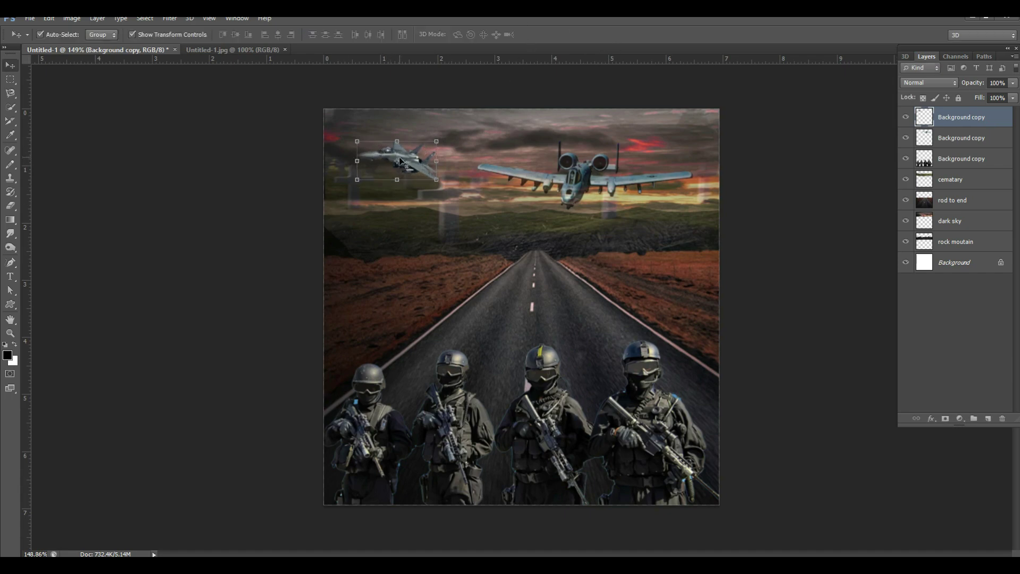
left_click_drag(392, 149, 383, 150)
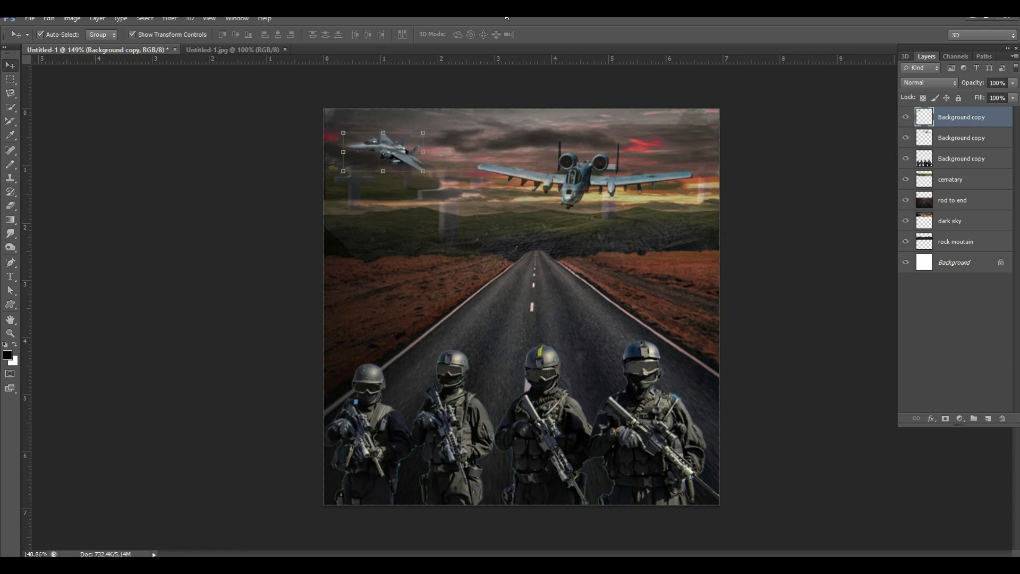
Browse the Edit menu without transforming, then toggle the jet's transform controls off and on.
left_click(49, 19)
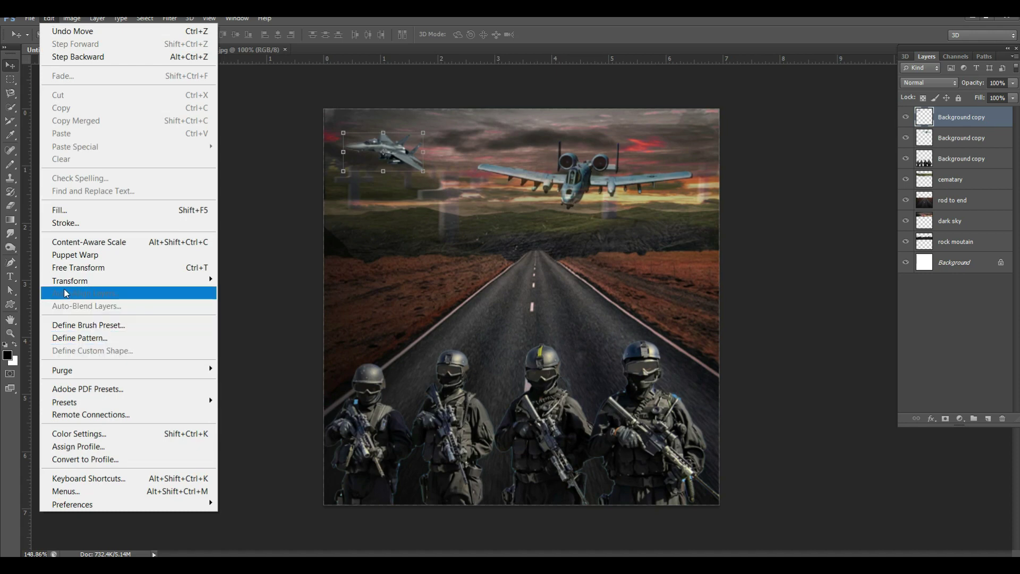
mouse_move(76, 286)
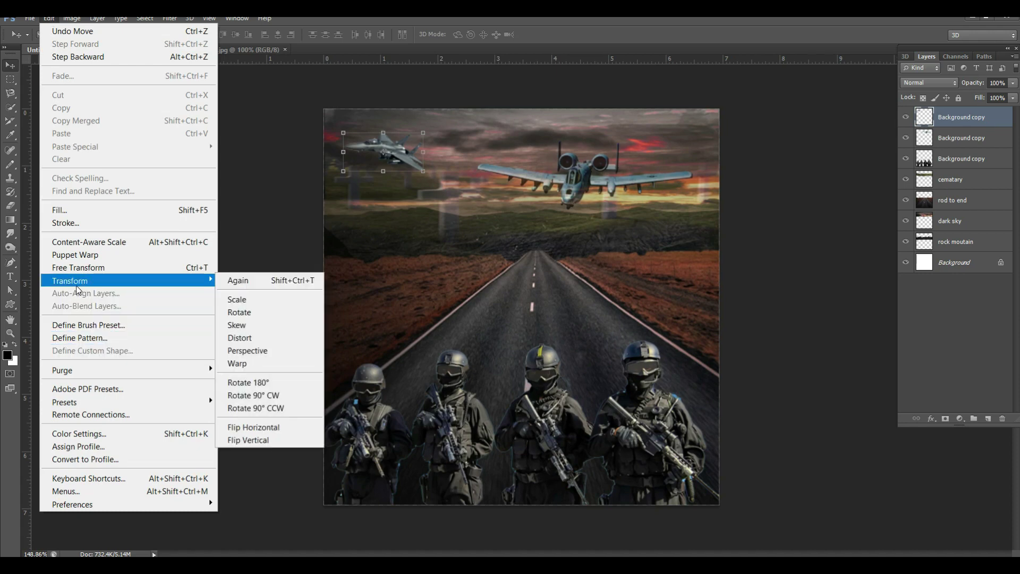
left_click(276, 165)
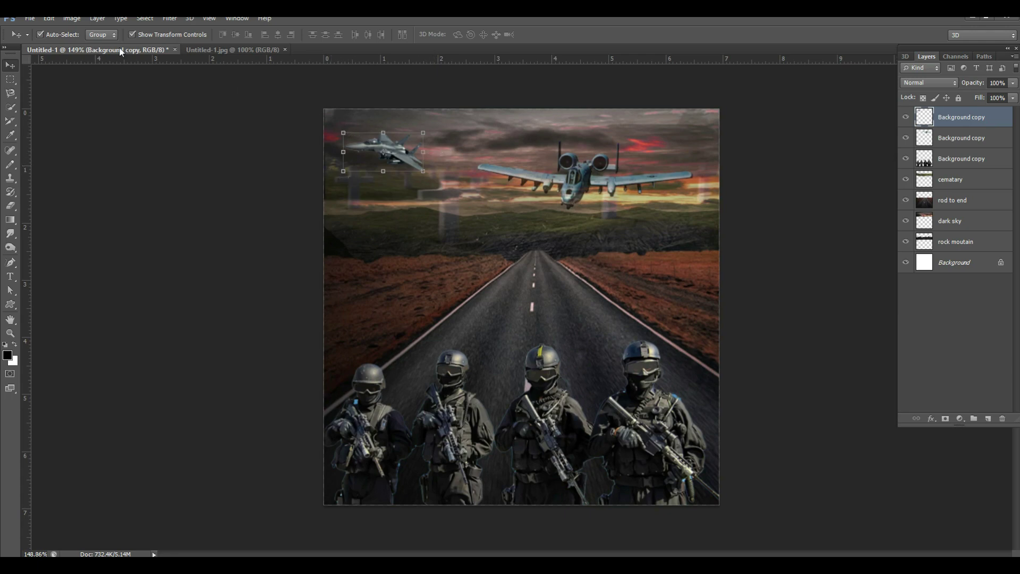
left_click(132, 34)
left_click(132, 34)
Flip the small jet horizontally and tilt it about 11.6°.
left_click(49, 20)
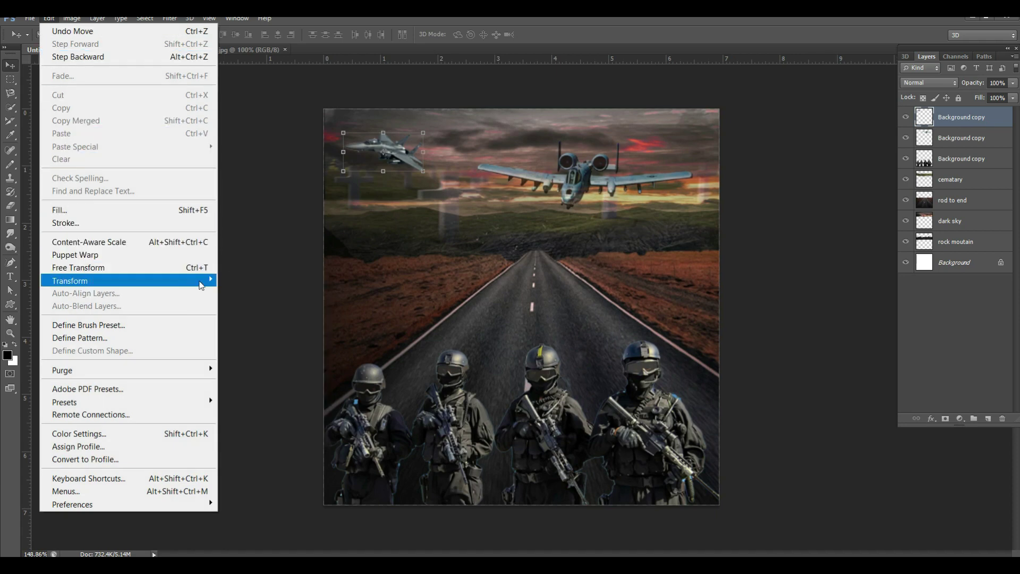
mouse_move(204, 280)
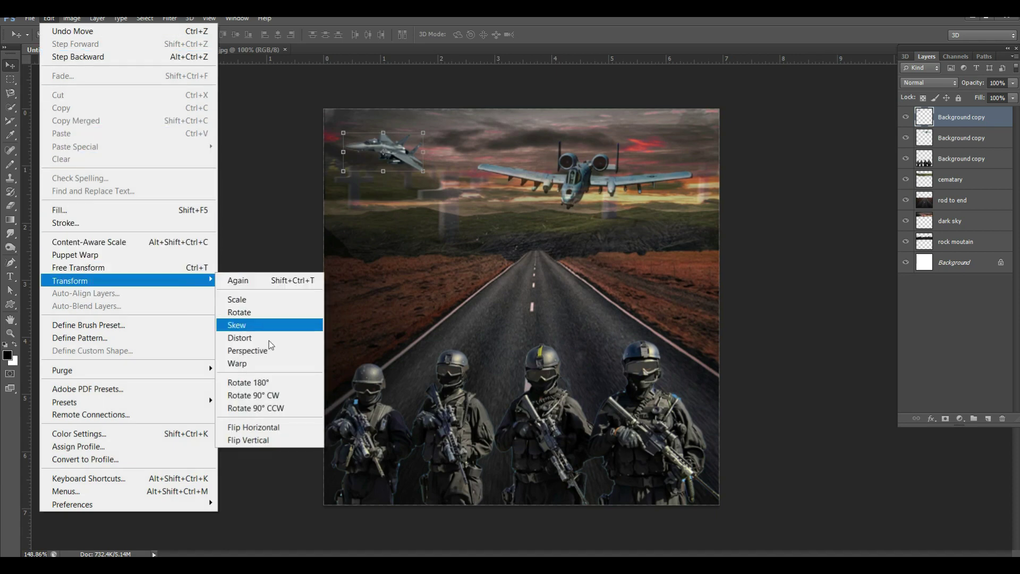
left_click(277, 425)
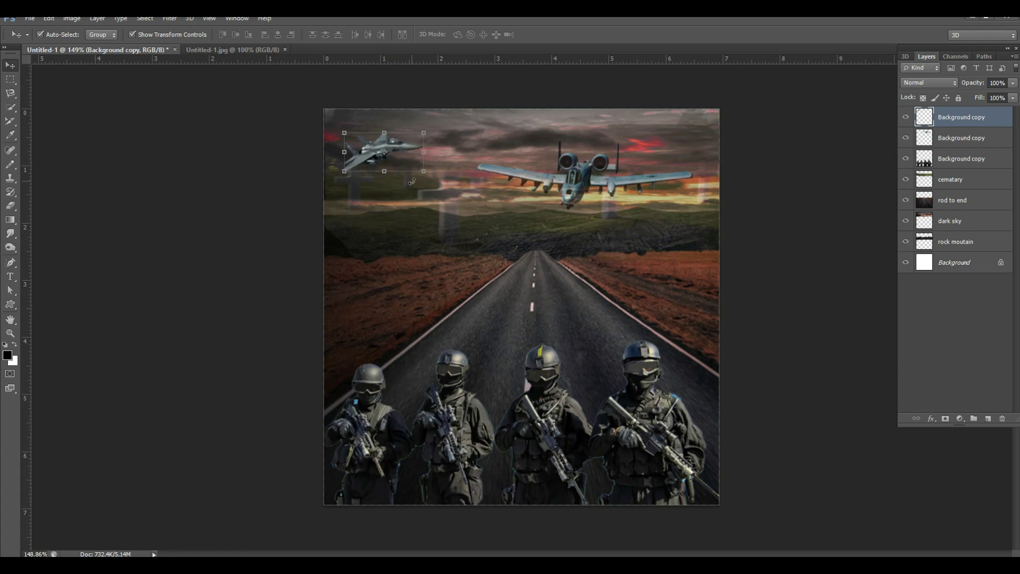
mouse_move(429, 178)
left_mouse_down()
mouse_move(398, 200)
mouse_move(418, 181)
left_mouse_up()
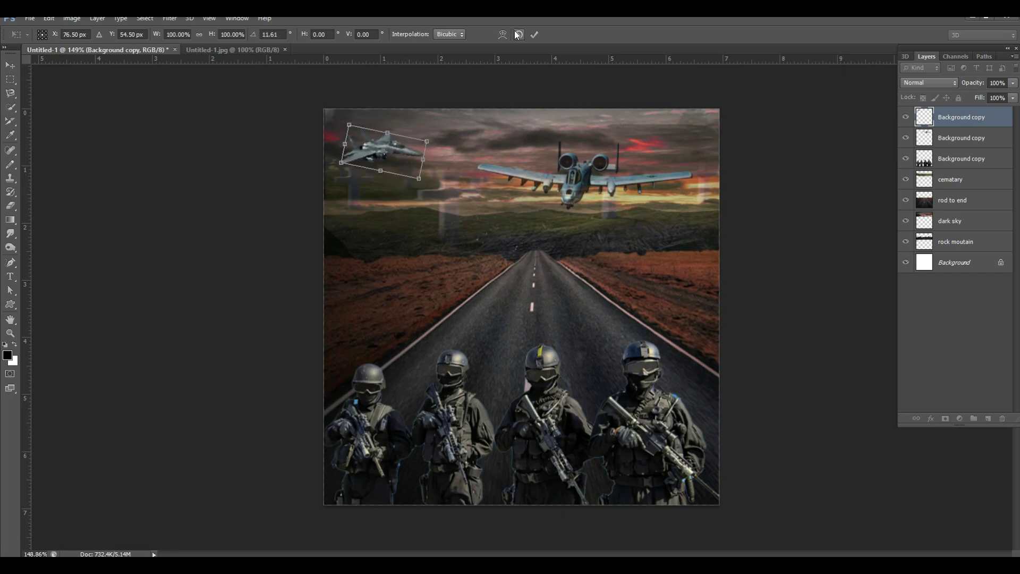
Move the small jet into the top-left corner, shrink it slightly, and fade it to 53% opacity.
left_click(534, 34)
key("ctrl+t")
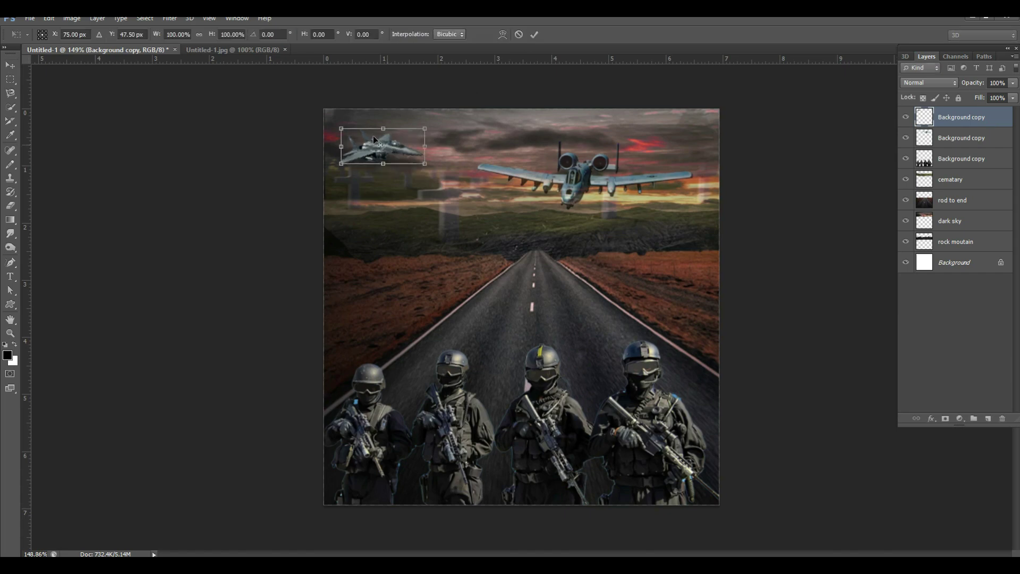
left_click_drag(373, 136, 353, 138)
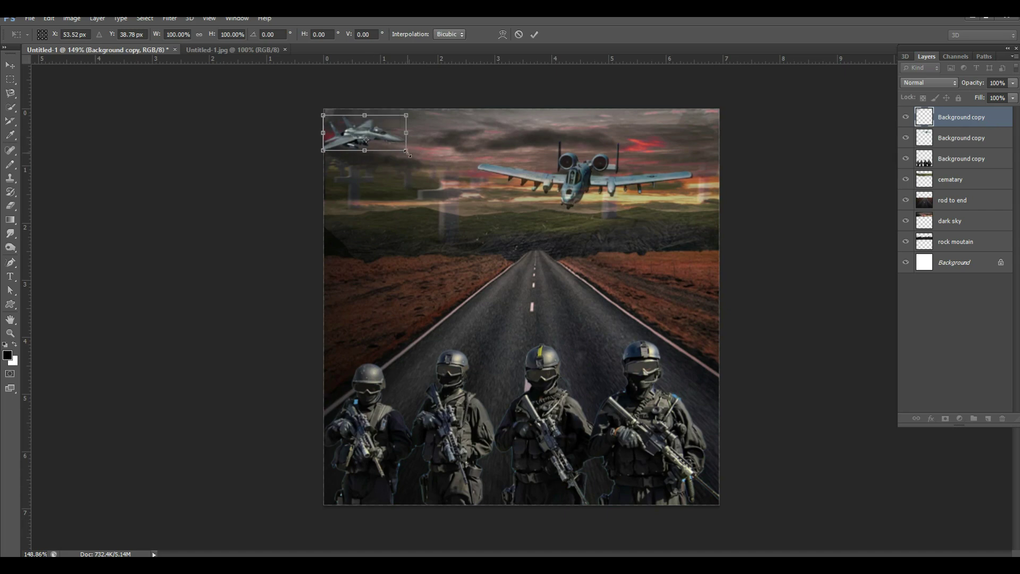
left_click_drag(407, 152, 396, 150)
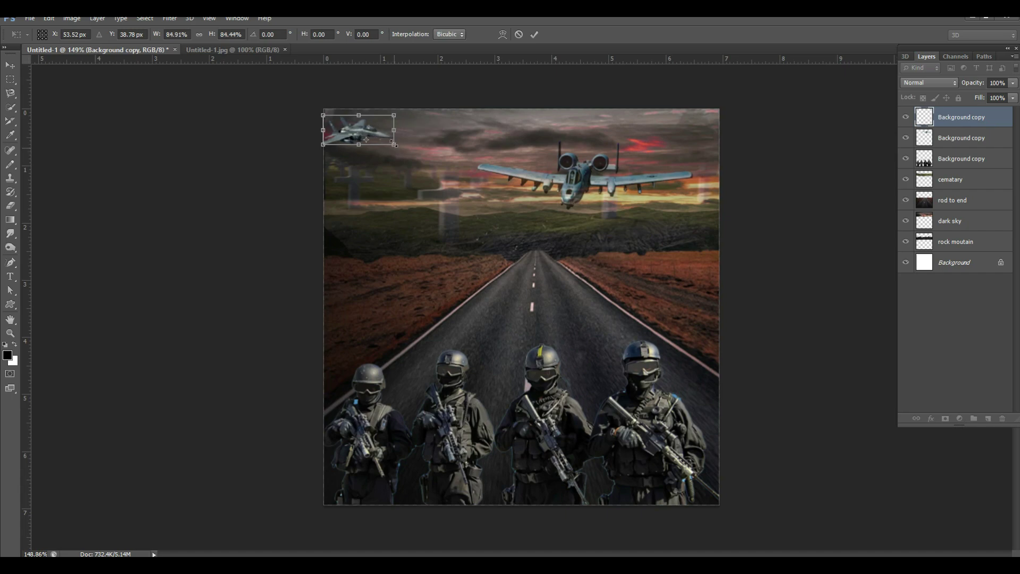
left_click(533, 34)
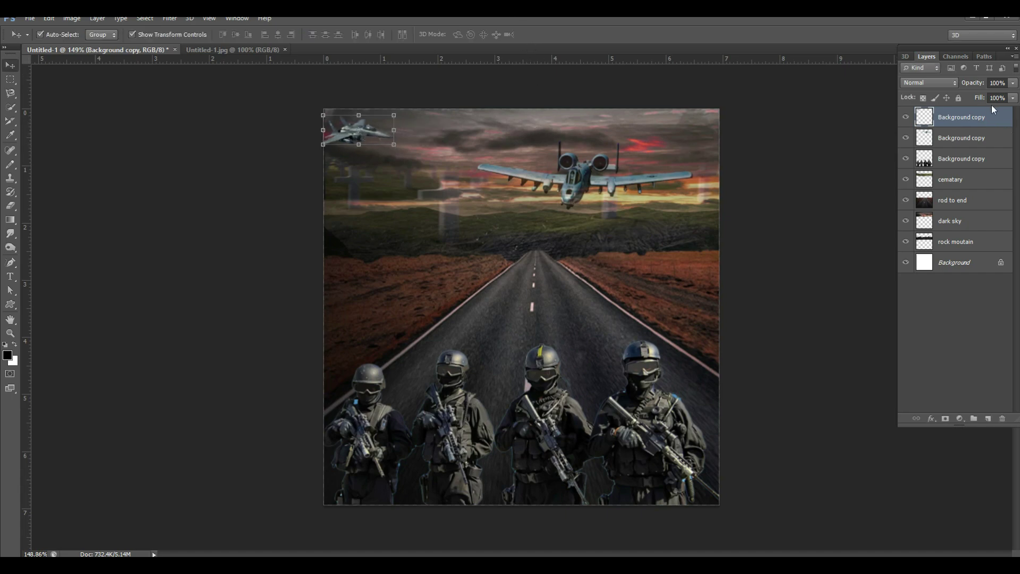
left_click_drag(1013, 87, 1003, 96)
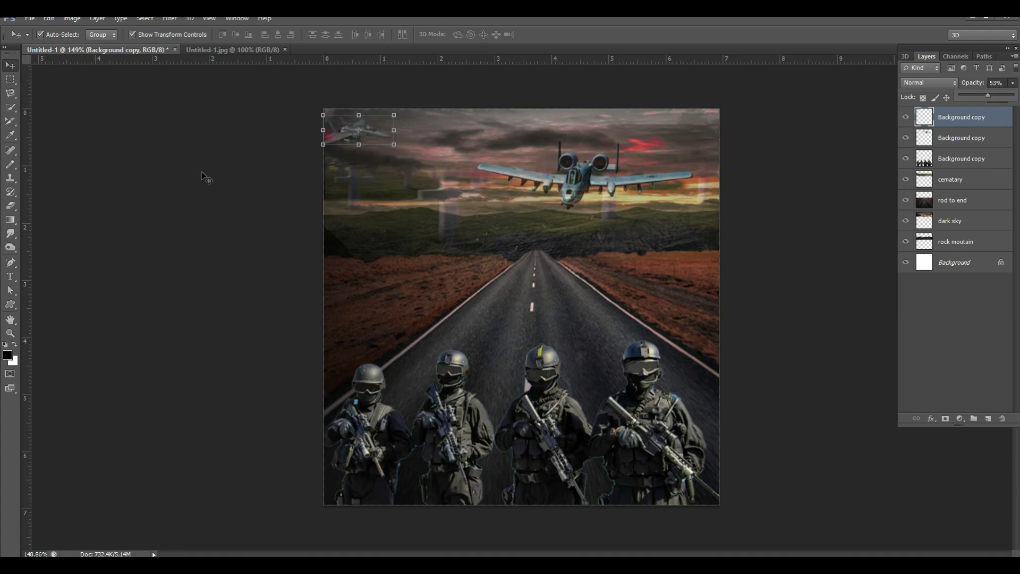
left_click(222, 167)
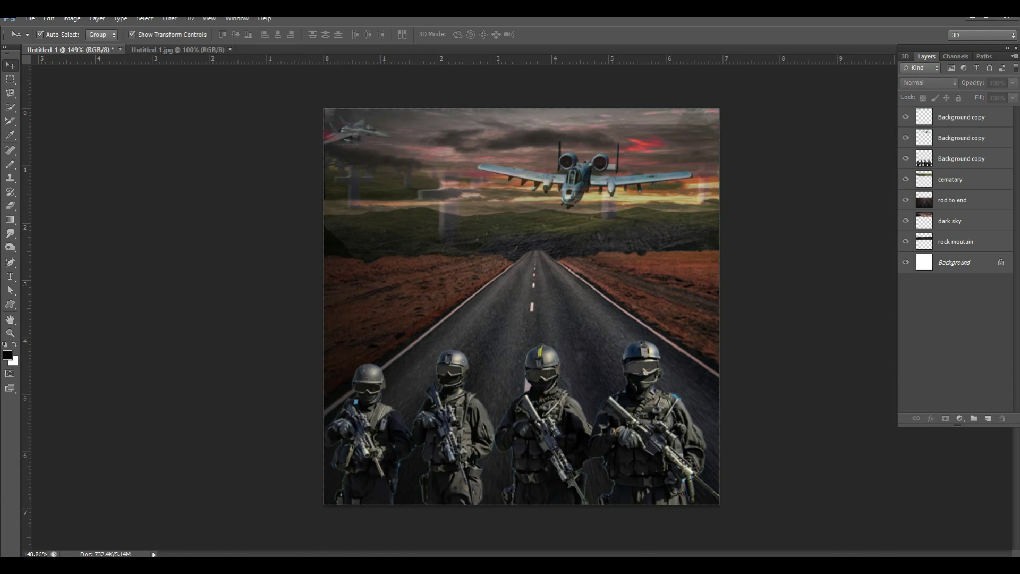
mouse_move(405, 540)
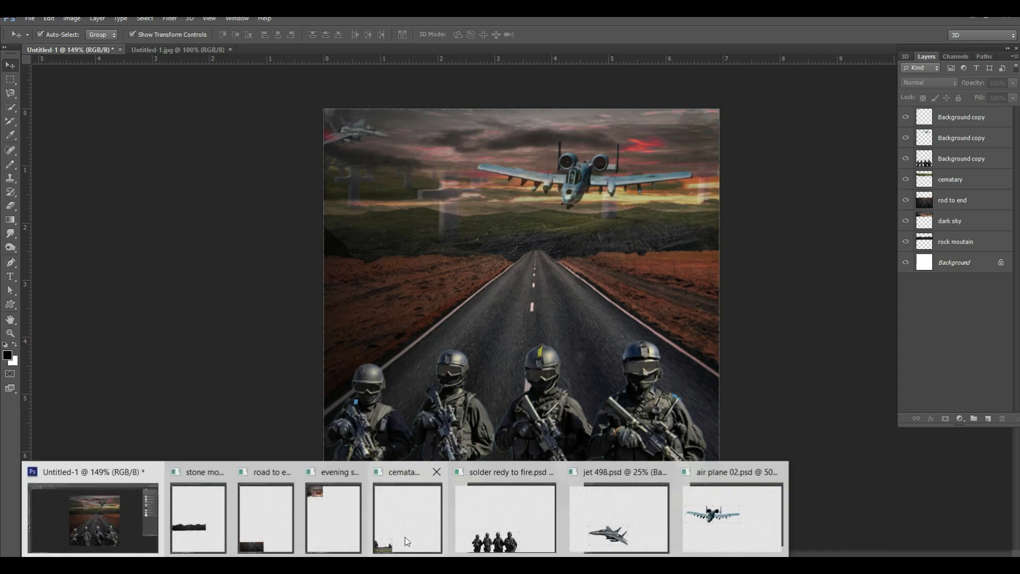
mouse_move(368, 527)
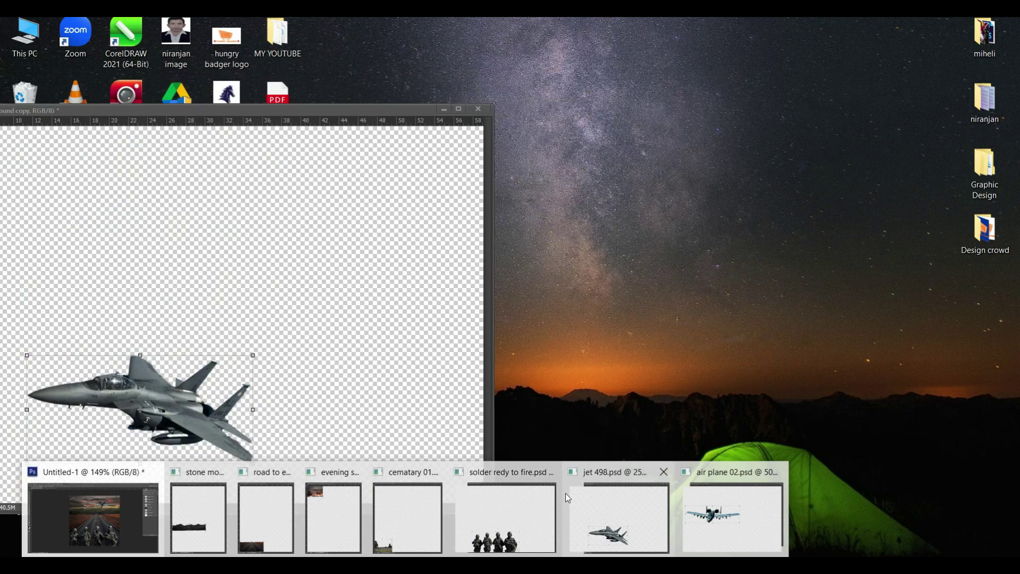
mouse_move(393, 500)
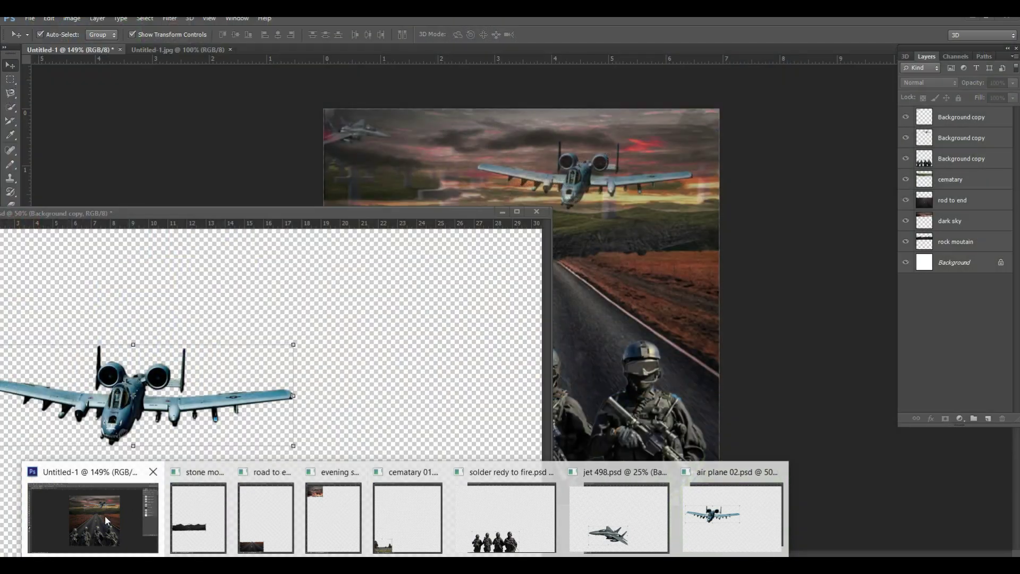
left_click(104, 516)
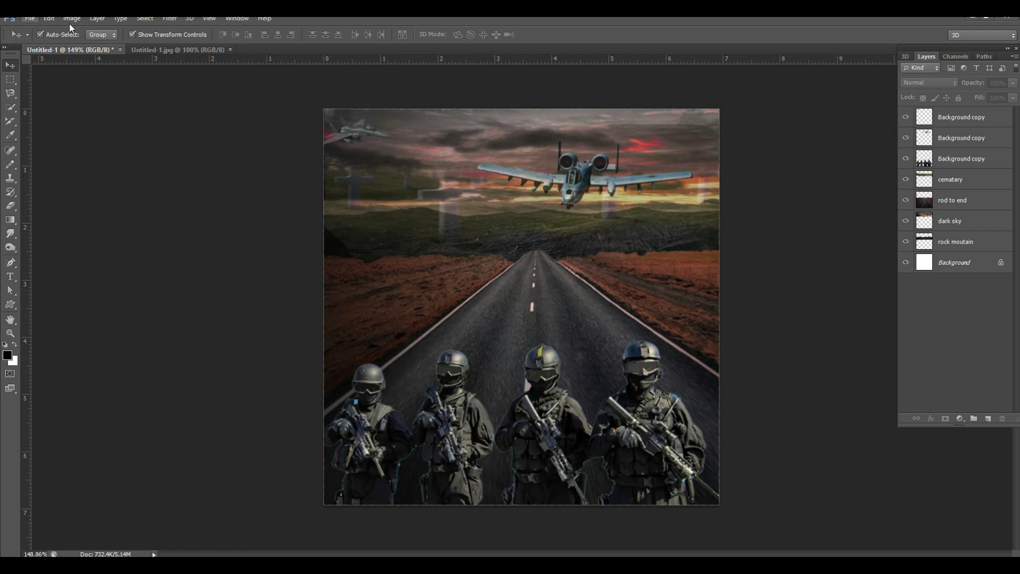
left_click(187, 50)
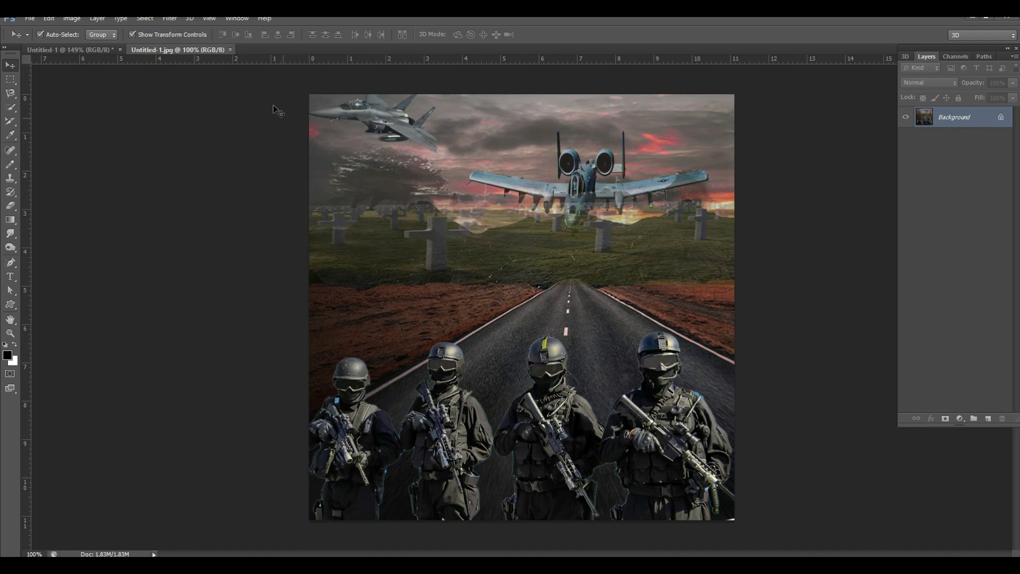
left_click(47, 50)
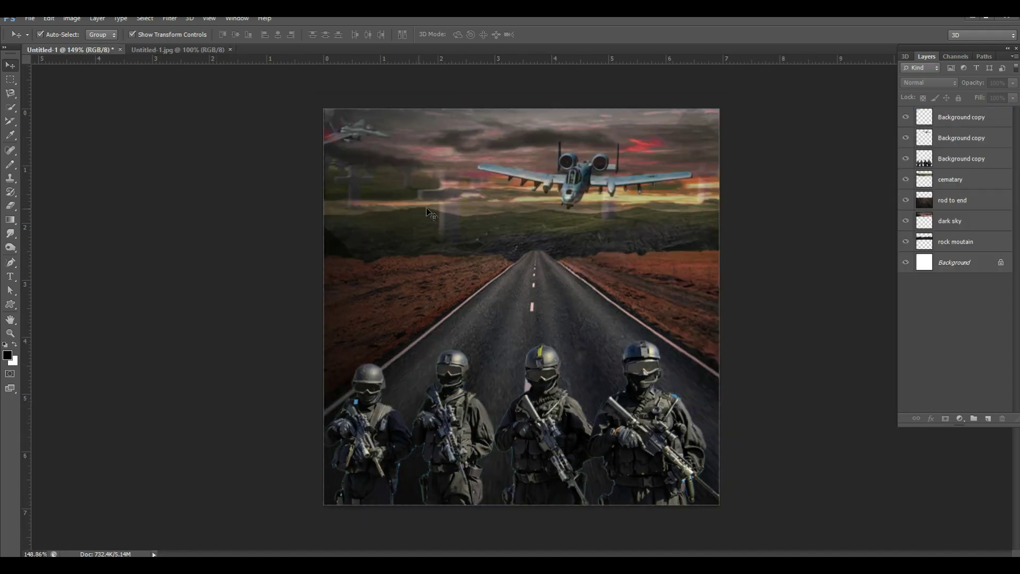
Scale the faded top-left jet up to about 126% with Free Transform, then deselect it.
left_click(361, 134)
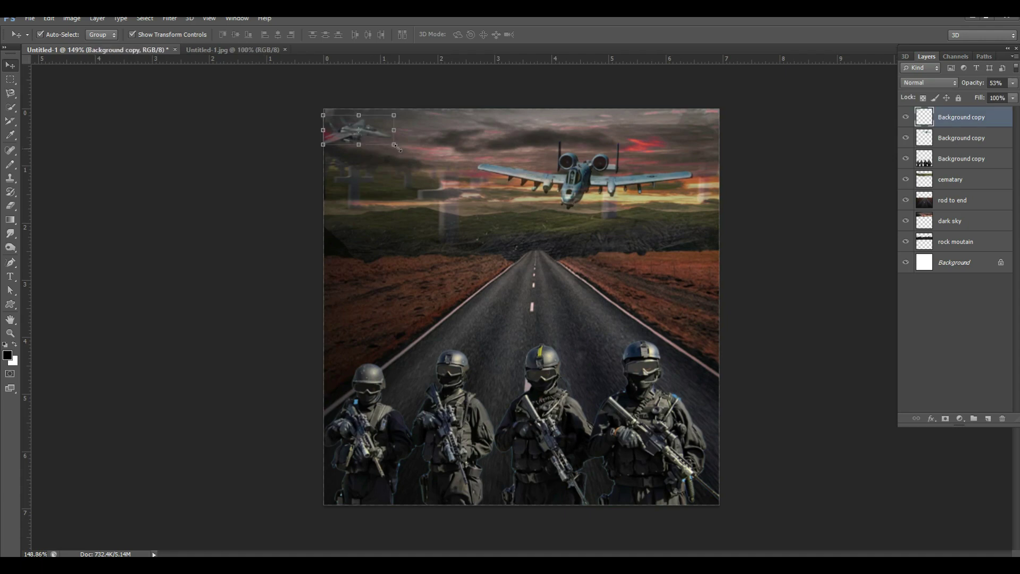
left_click(394, 144)
left_click_drag(396, 145, 412, 154)
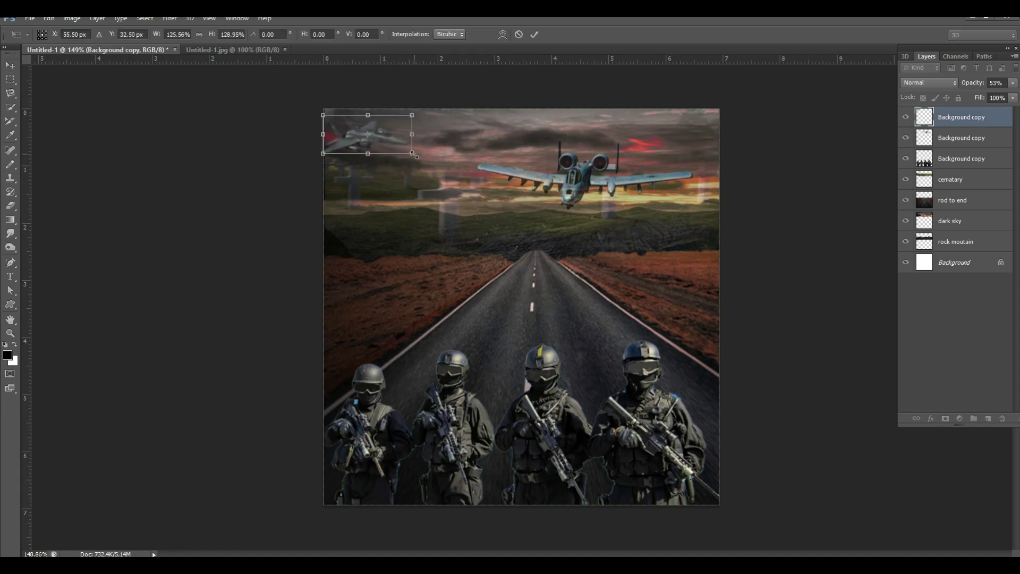
left_click(536, 34)
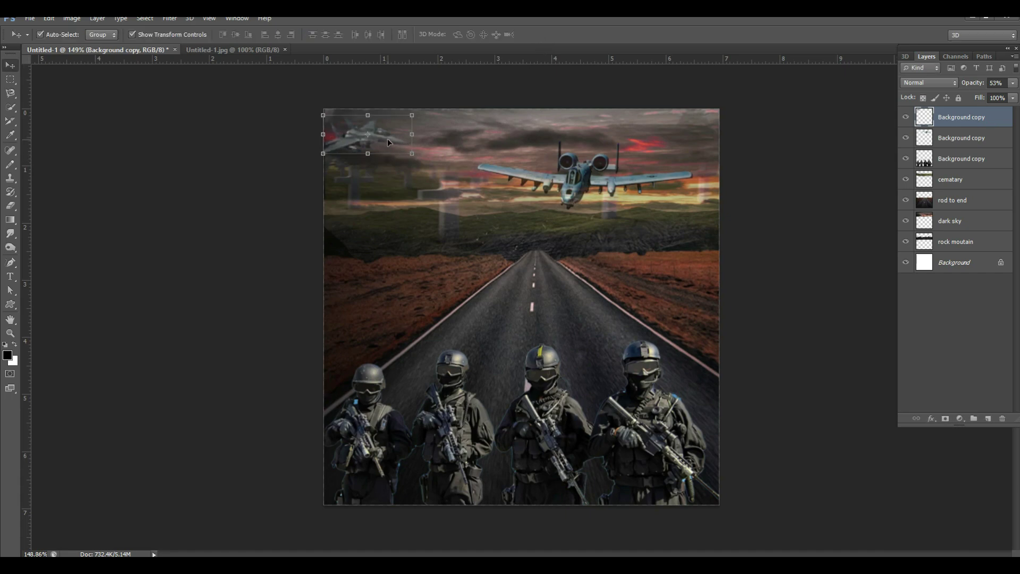
left_click(265, 220)
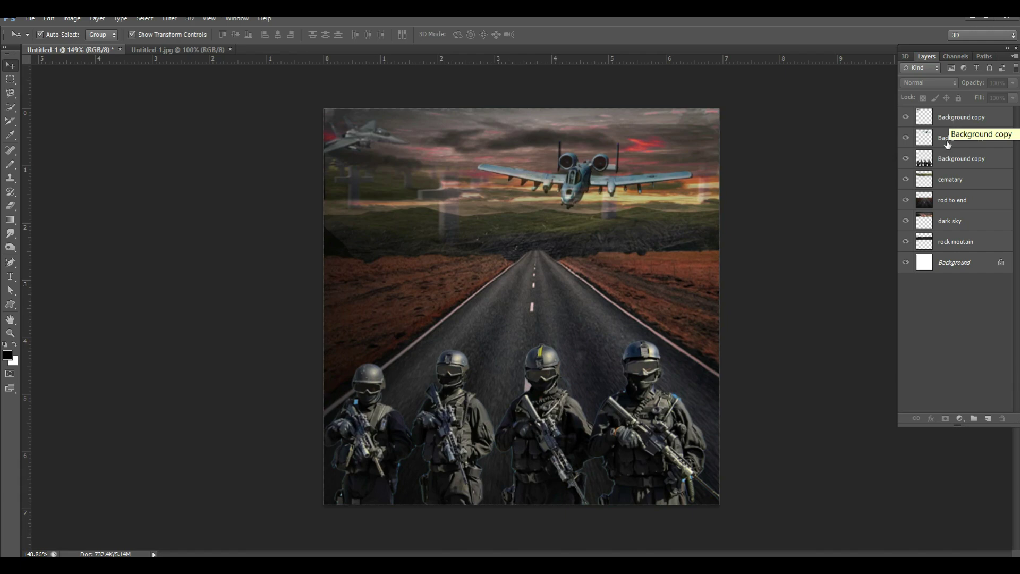
double_click(954, 116)
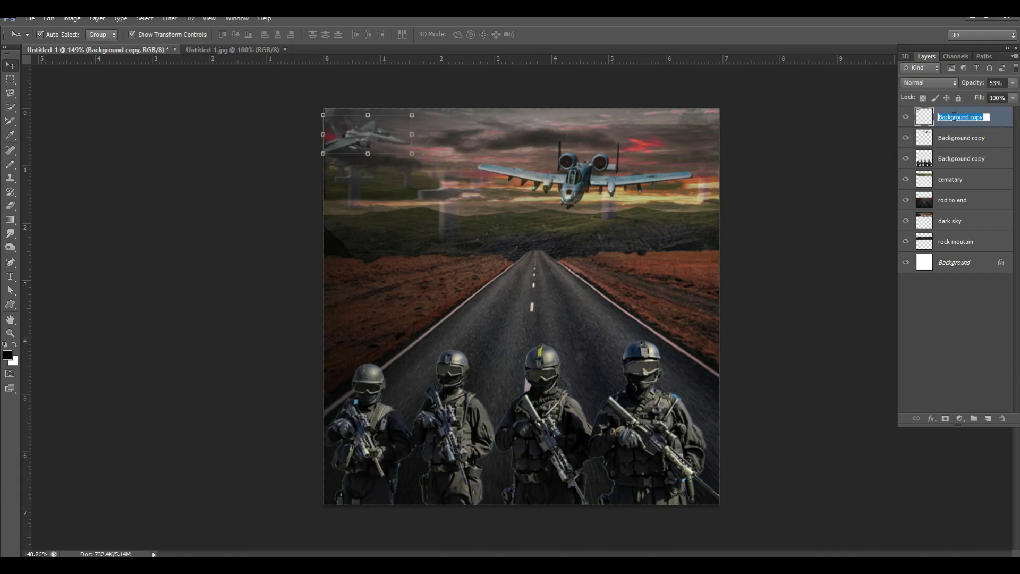
left_click(949, 143)
left_click(948, 145)
left_click(949, 159)
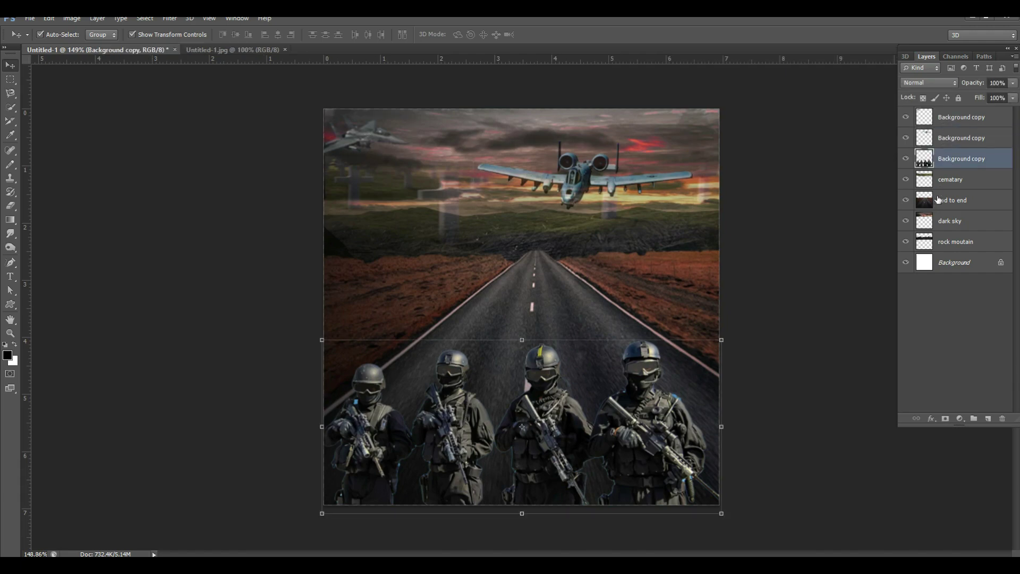
left_click(947, 181)
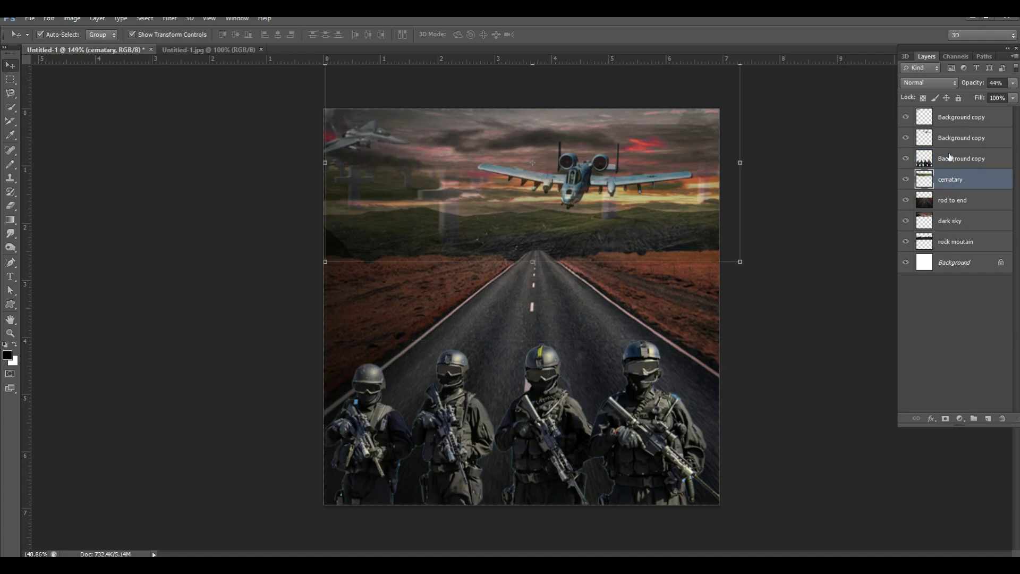